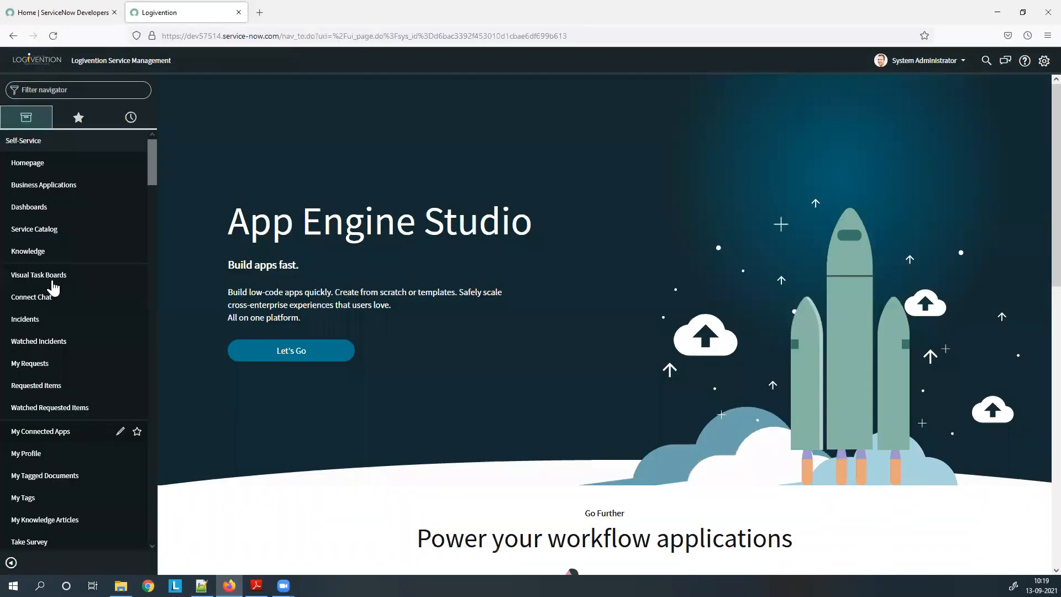
# Collapse the Self-Service section of the application navigator.
pyautogui.click(62, 144)
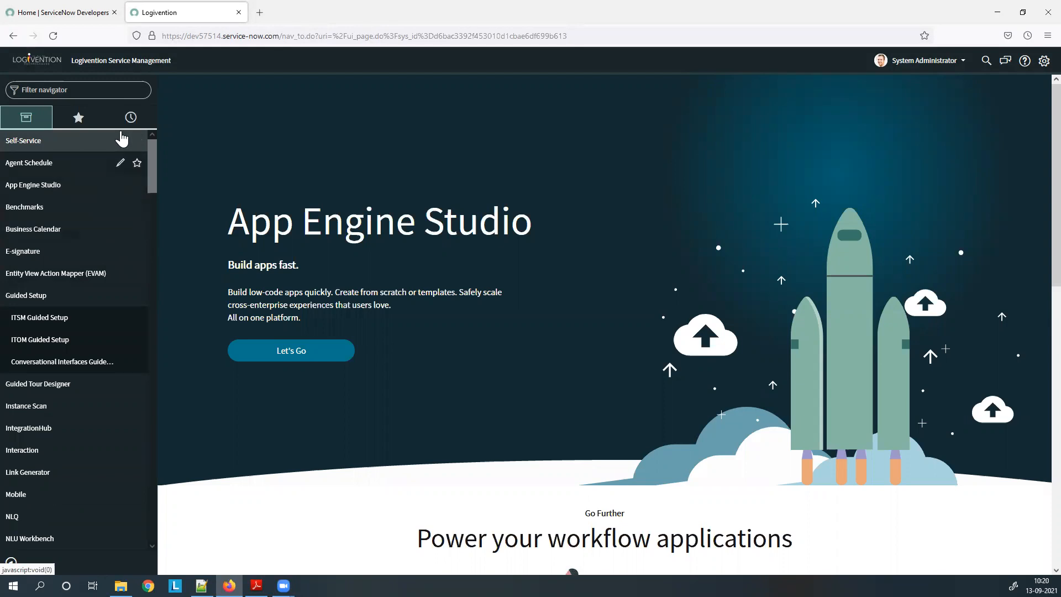
# Filter the navigator by 'incident' and choose Incident > Create New.
pyautogui.scroll(-2, 90, 336)
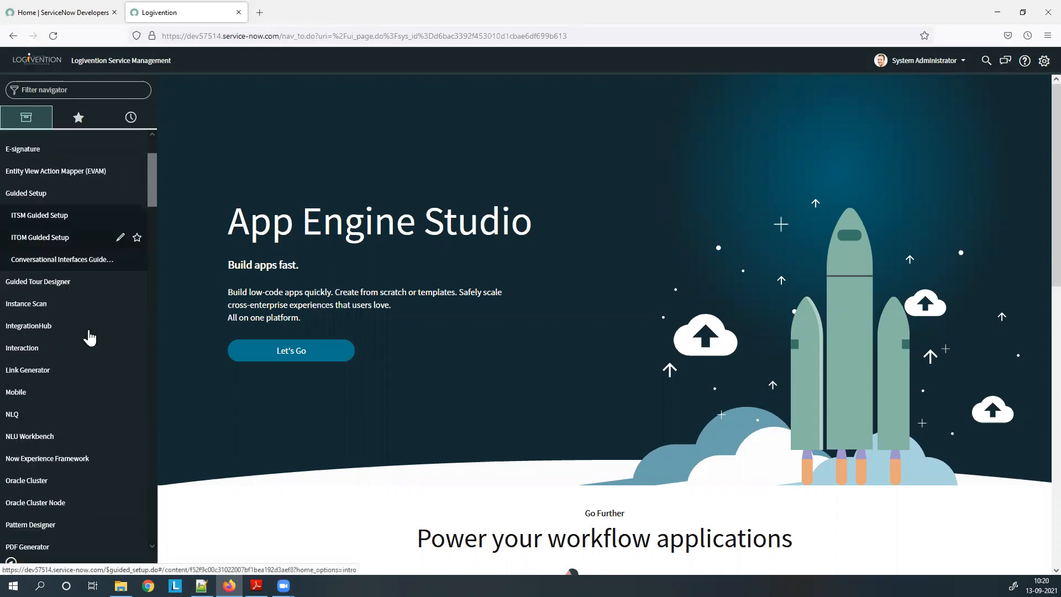
pyautogui.scroll(-2, 90, 336)
pyautogui.scroll(4, 89, 336)
pyautogui.click(66, 90)
pyautogui.write('incident')
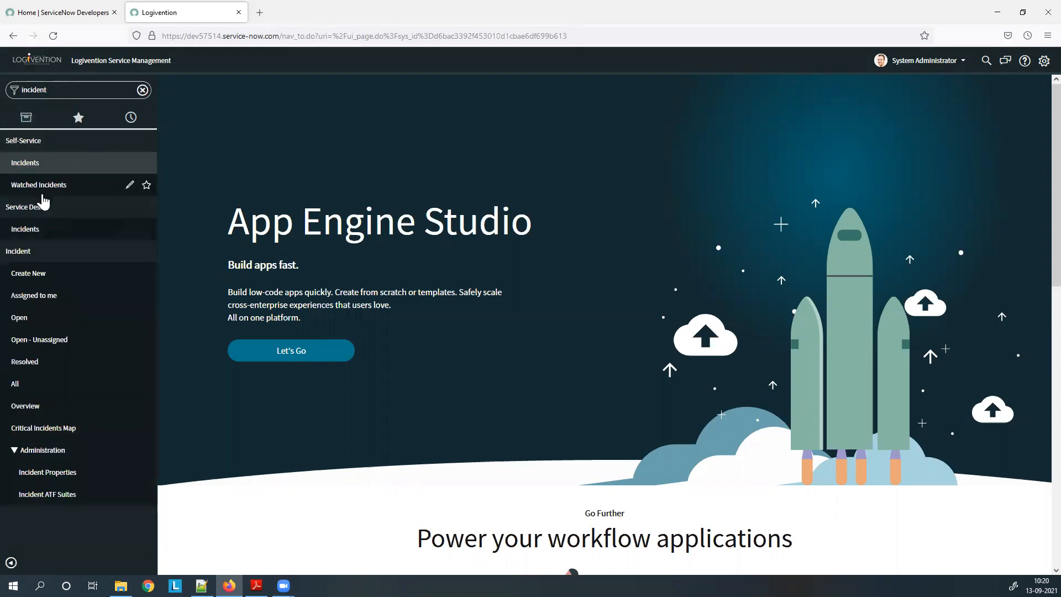
pyautogui.click(48, 279)
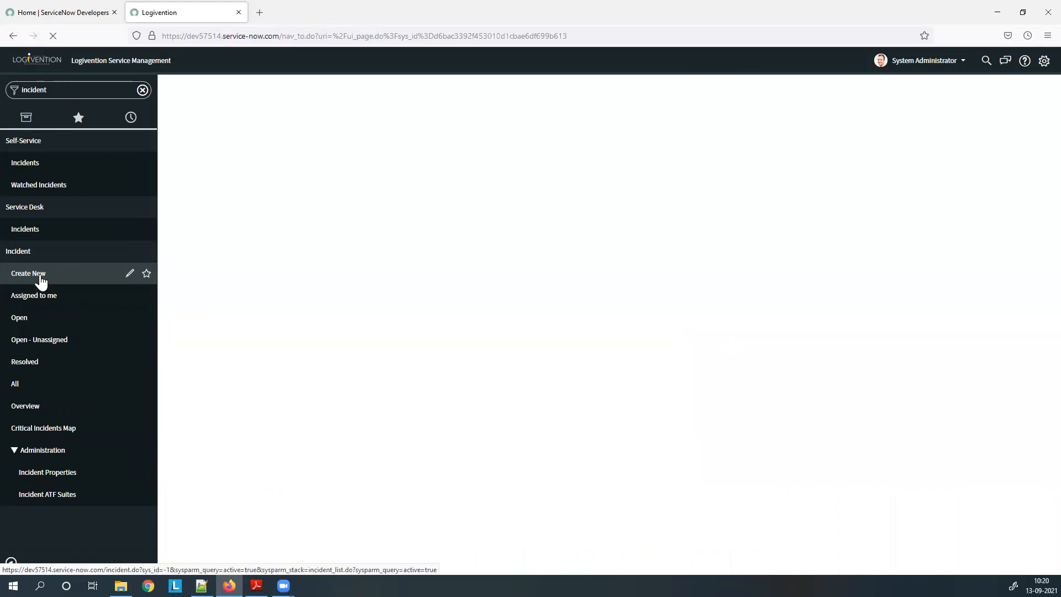
# Clear the 'incident' text from the navigator filter once the new incident form loads.
pyautogui.click(103, 90)
pyautogui.press('BackSpace')
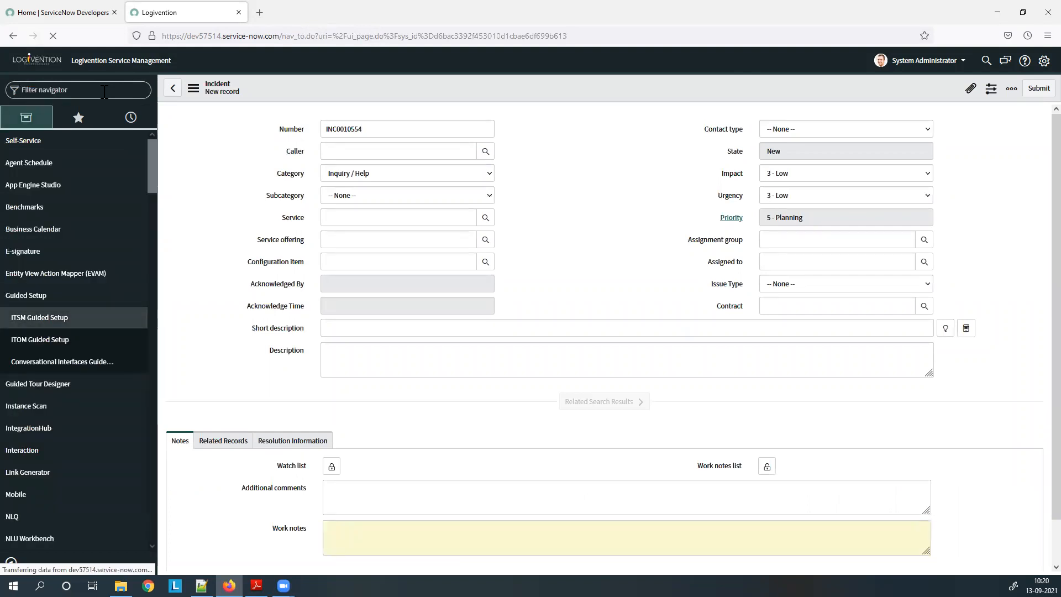
pyautogui.write('u')
pyautogui.click(87, 88)
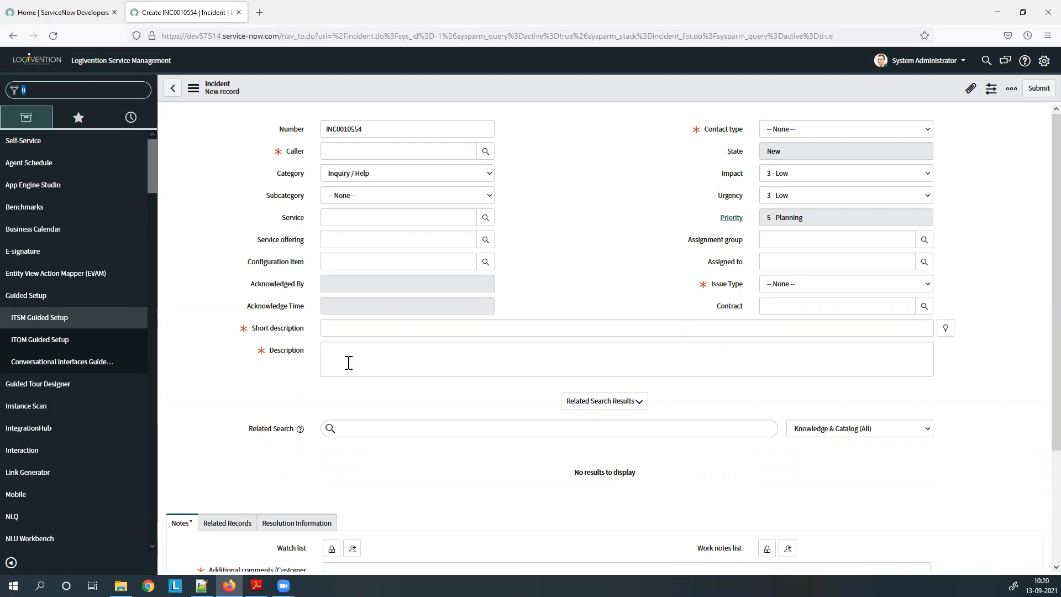
# Filter the navigator by 'user' and open System Security > Users and Groups > Users.
pyautogui.click(67, 91)
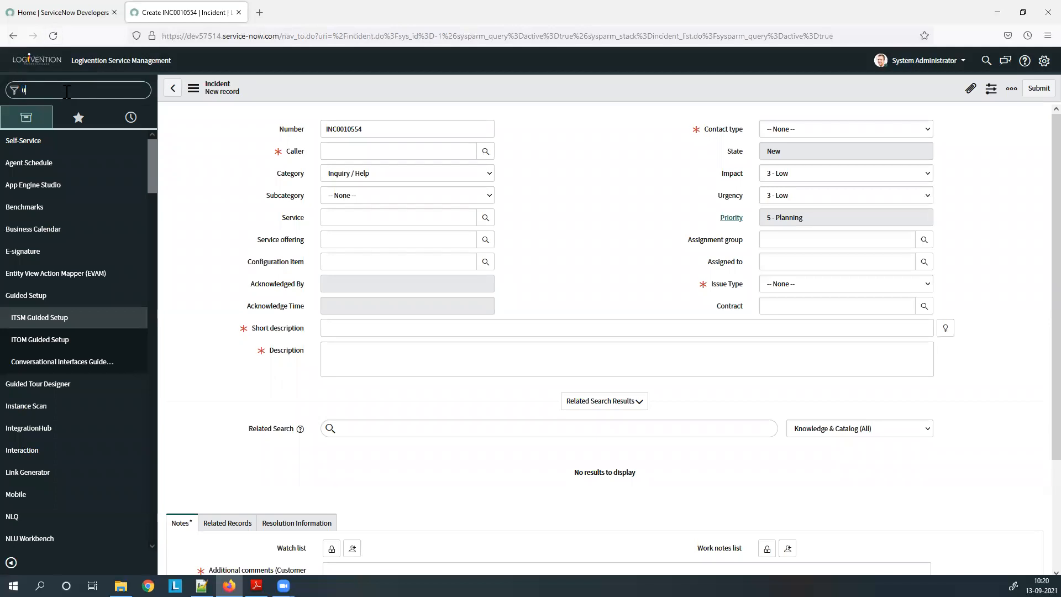
pyautogui.press('BackSpace')
pyautogui.write('user')
pyautogui.scroll(-3, 77, 308)
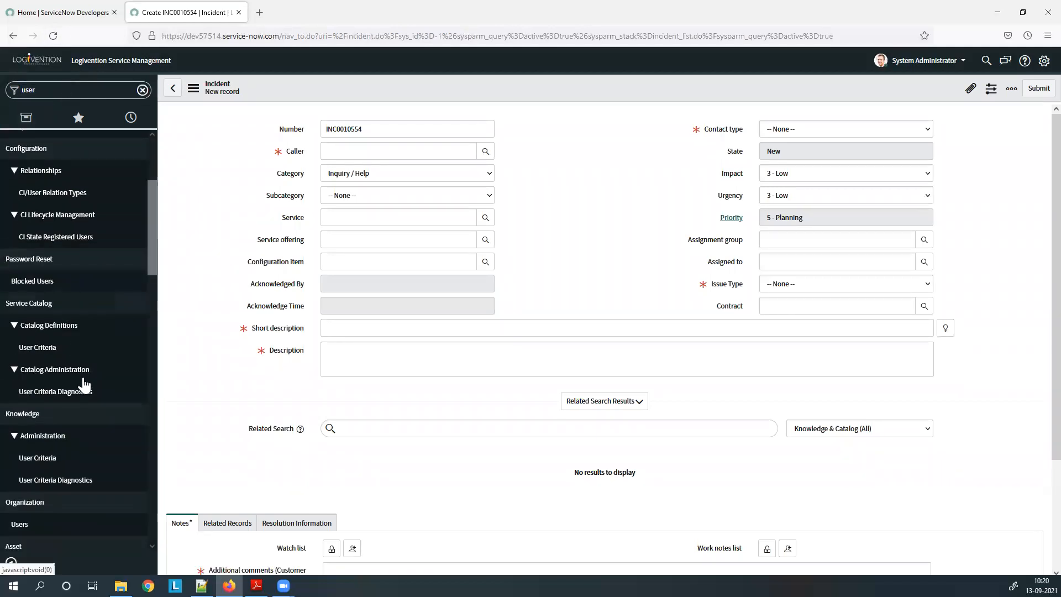
pyautogui.scroll(-5, 83, 385)
pyautogui.scroll(-4, 72, 402)
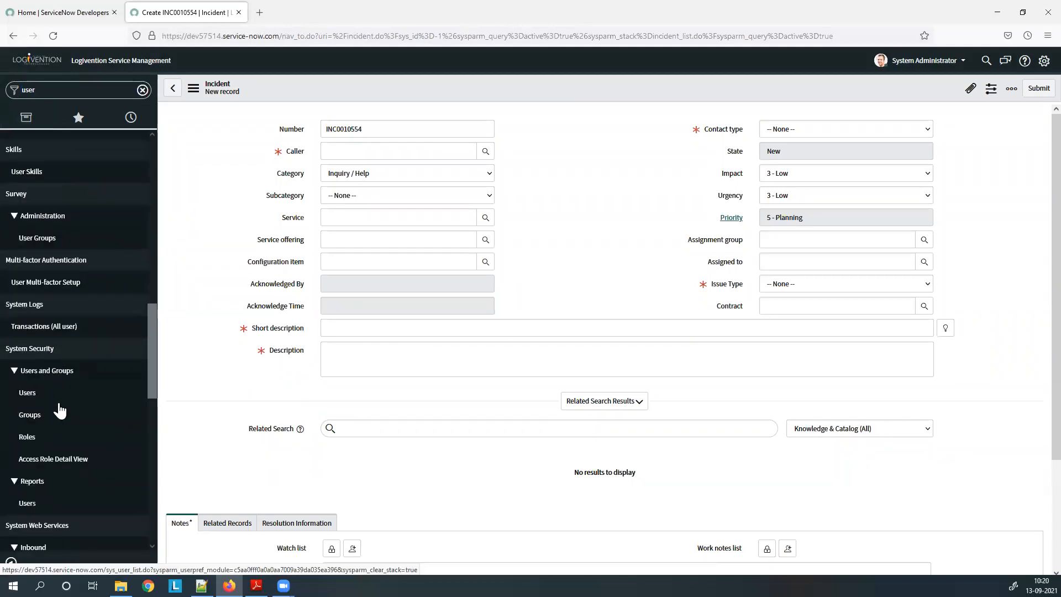
pyautogui.scroll(-2, 55, 381)
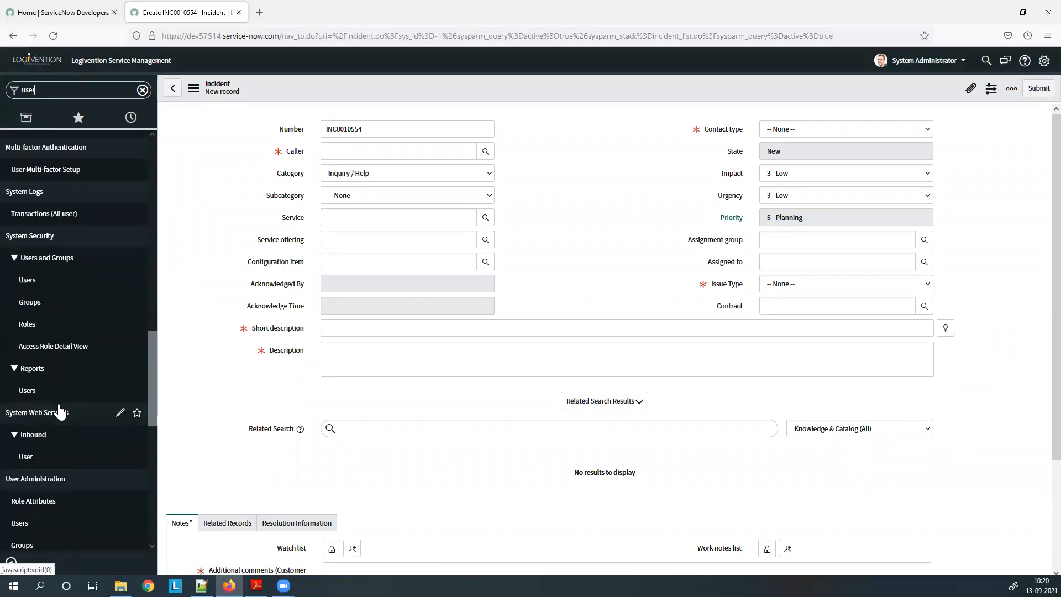
pyautogui.click(50, 287)
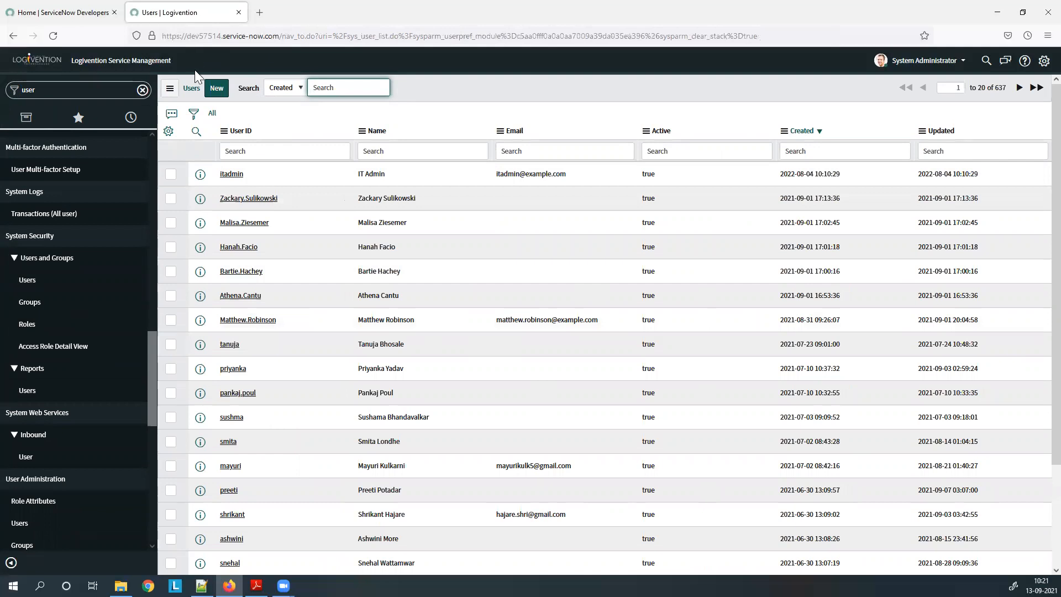
# Start a new user record and fill in its user ID and first name.
pyautogui.click(215, 90)
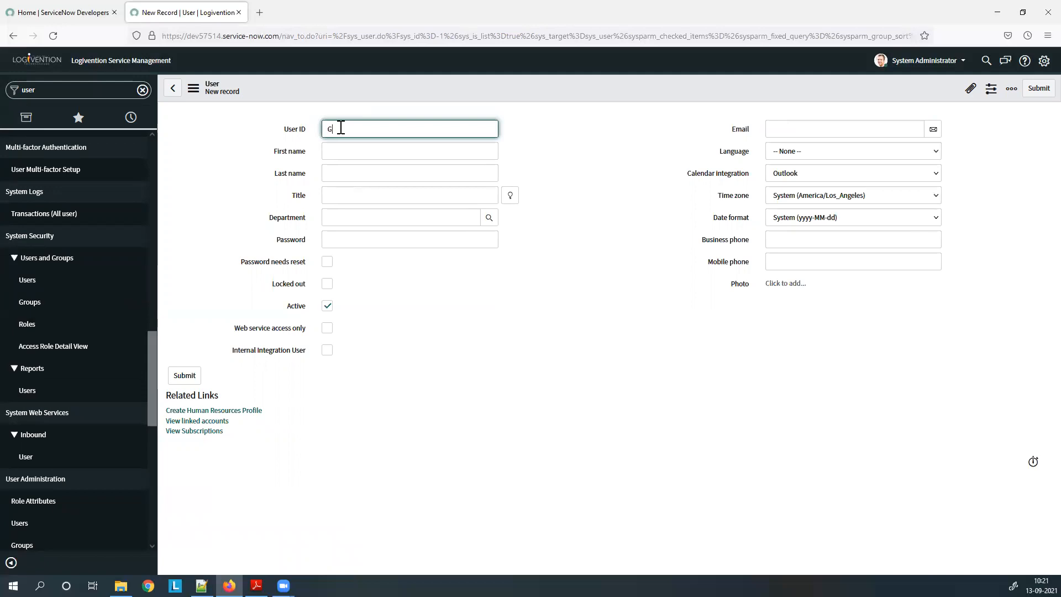
pyautogui.moveTo(350, 129); pyautogui.dragTo(312, 128)
pyautogui.press('BackSpace')
pyautogui.click(347, 151)
pyautogui.write('Geet')
pyautogui.click(337, 175)
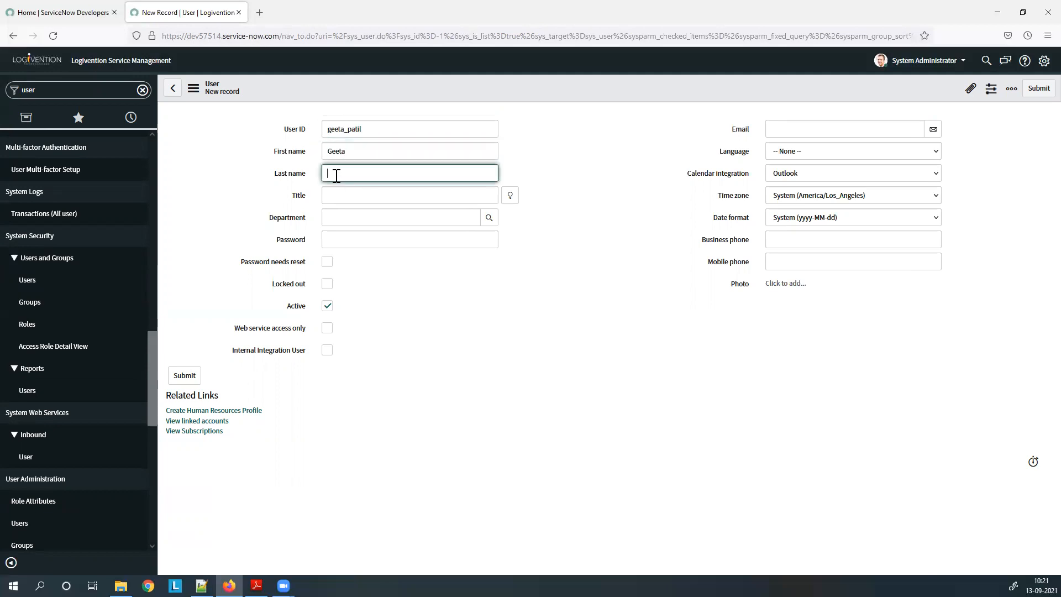
# Enter the new user's password, retyping it until correct.
pyautogui.click(366, 241)
pyautogui.write('••••')
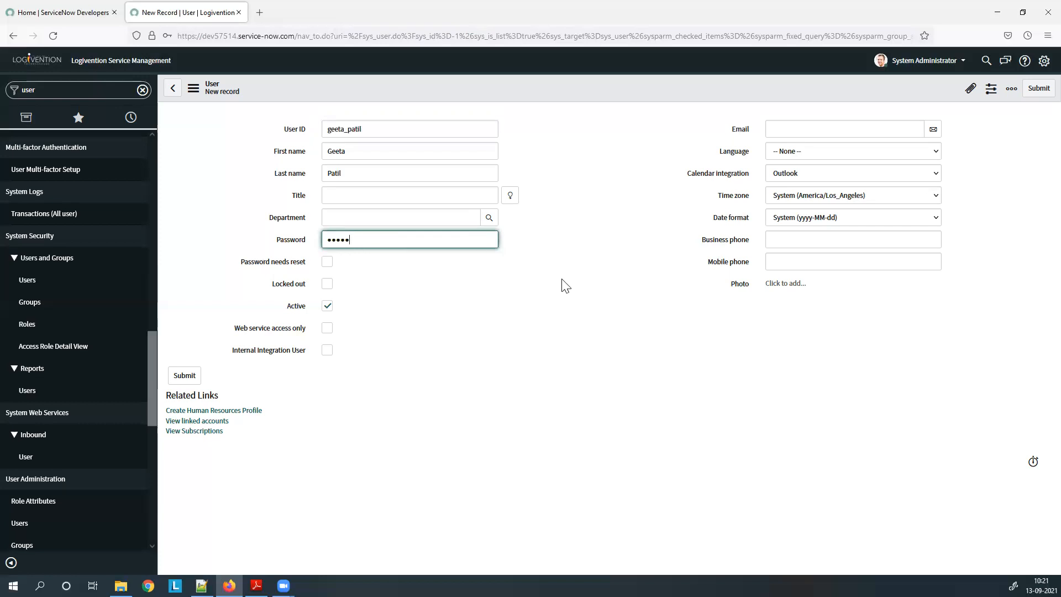
pyautogui.press('BackSpace')
pyautogui.press('BackSpace')
pyautogui.press('BackSpace')
pyautogui.press('BackSpace')
pyautogui.write('••')
pyautogui.press('BackSpace')
pyautogui.press('BackSpace')
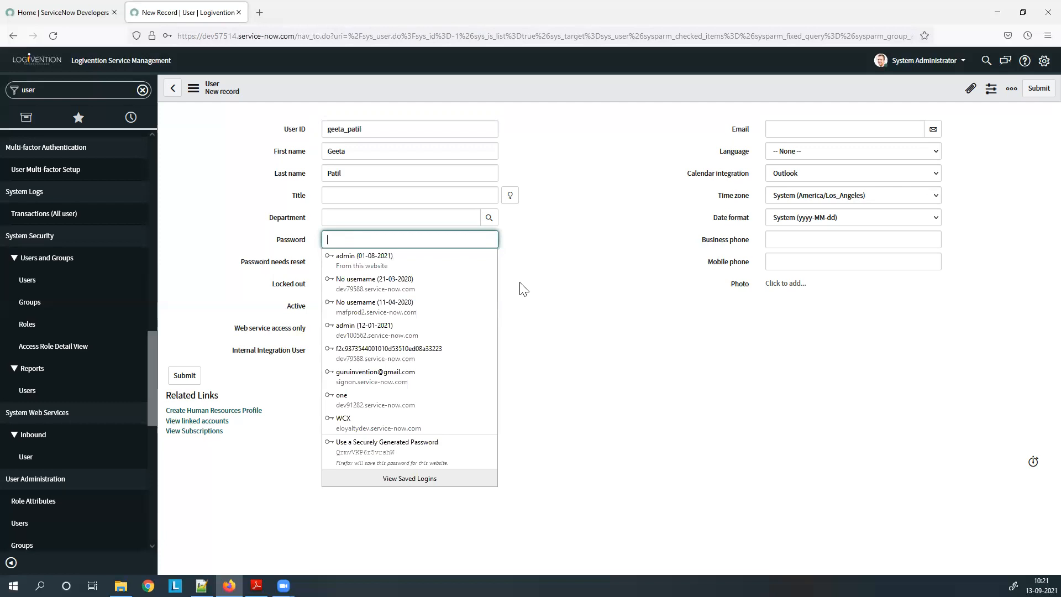
pyautogui.write('•')
pyautogui.press('BackSpace')
pyautogui.write('•••••')
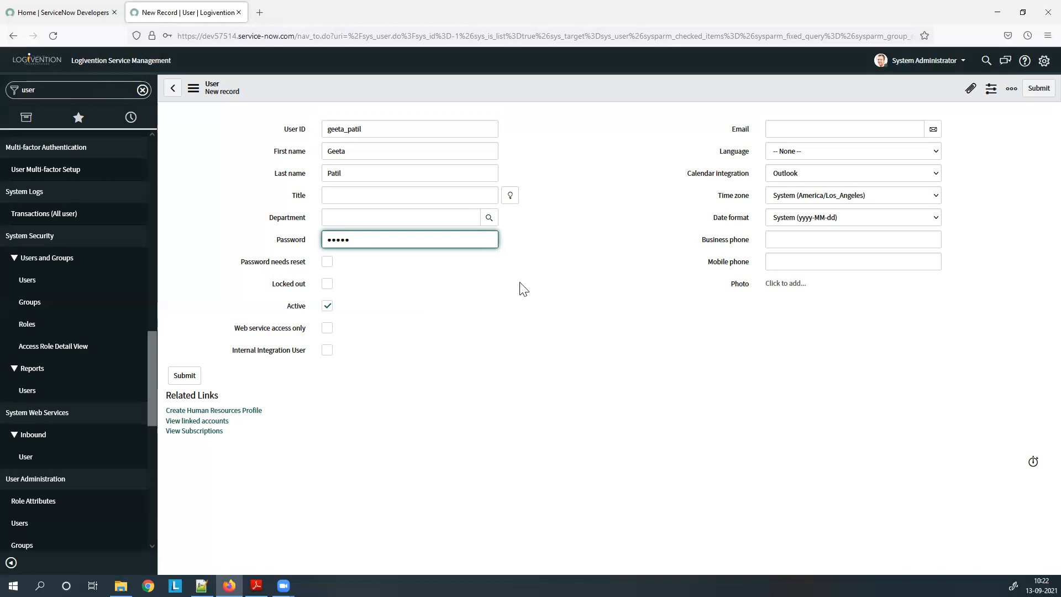
# Enter the user's e-mail address and set the time zone to GMT.
pyautogui.click(827, 128)
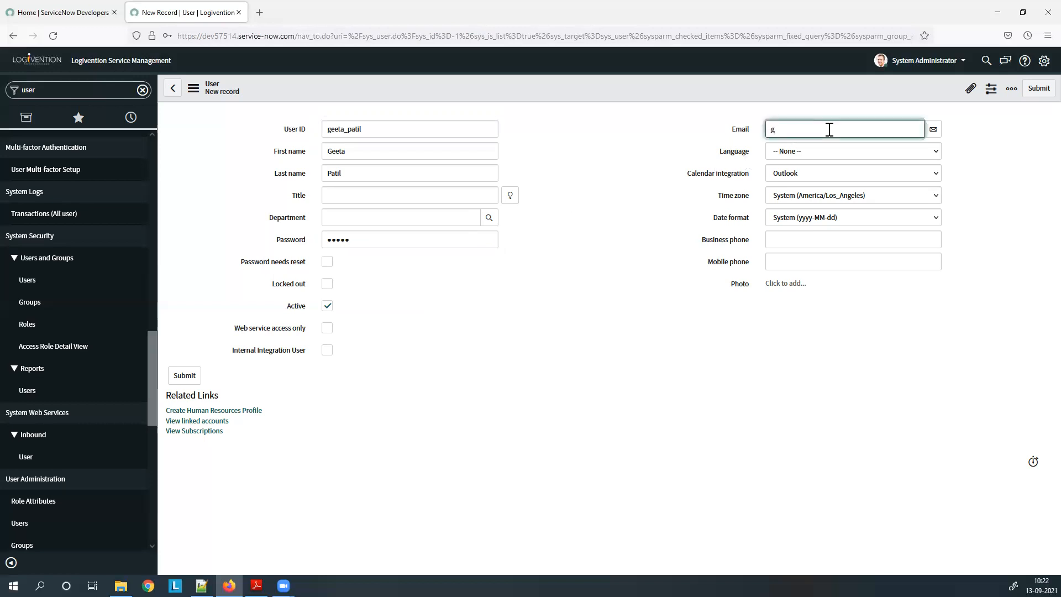
pyautogui.click(859, 198)
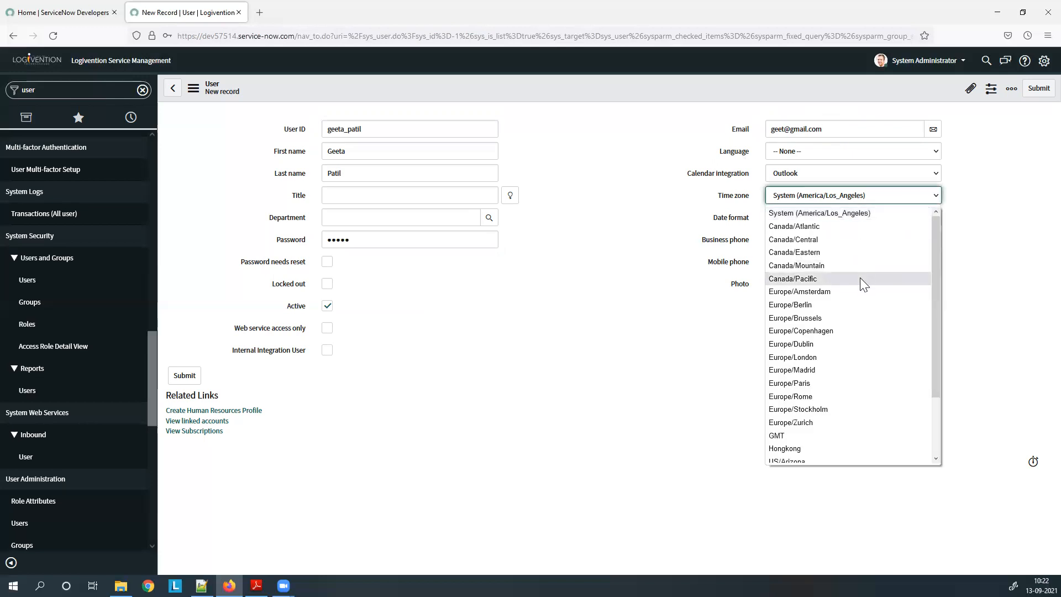
pyautogui.press('Down')
pyautogui.press('Down')
pyautogui.press('Down')
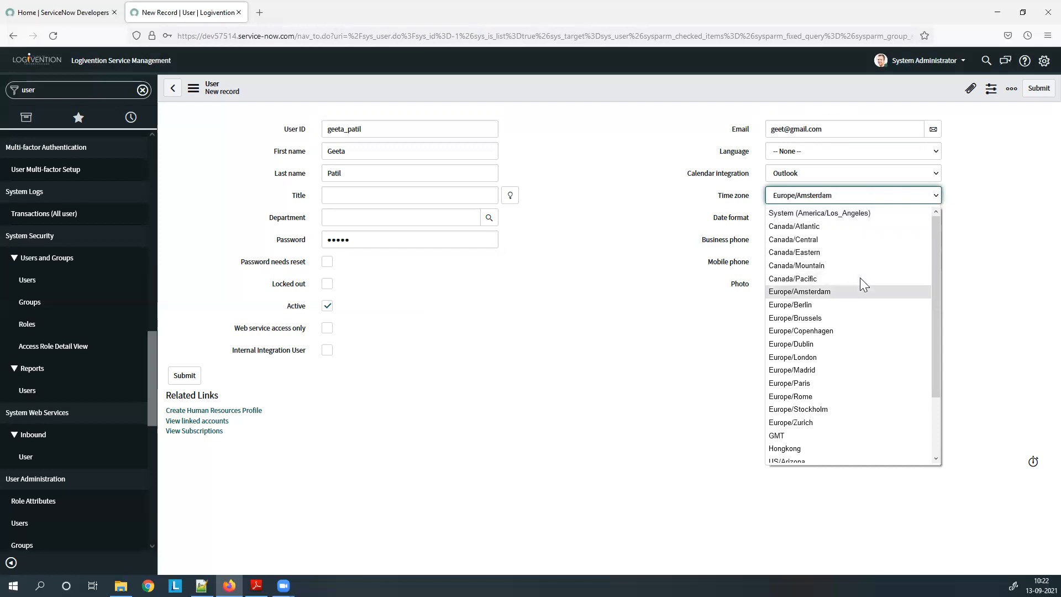
pyautogui.click(853, 435)
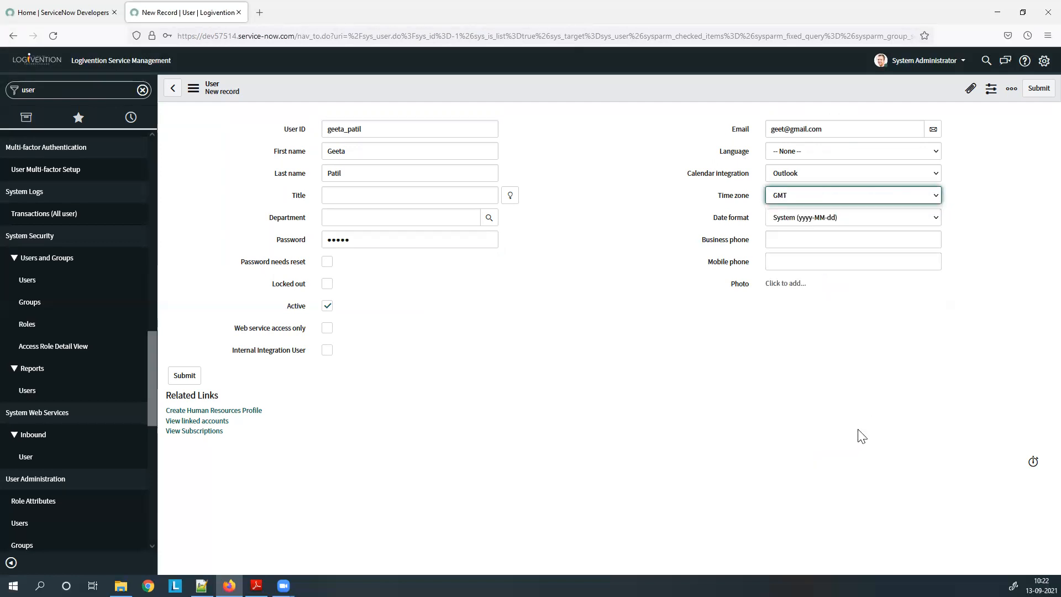
# Set date format MM-dd-yyyy and language English, then save the user record.
pyautogui.click(815, 217)
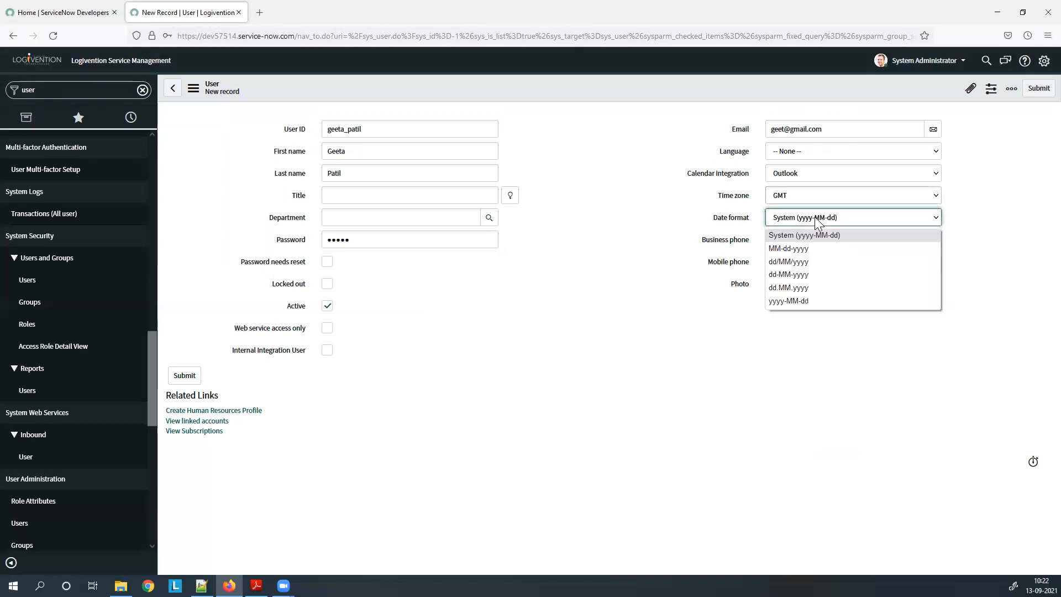
pyautogui.click(816, 248)
pyautogui.click(789, 160)
pyautogui.click(799, 186)
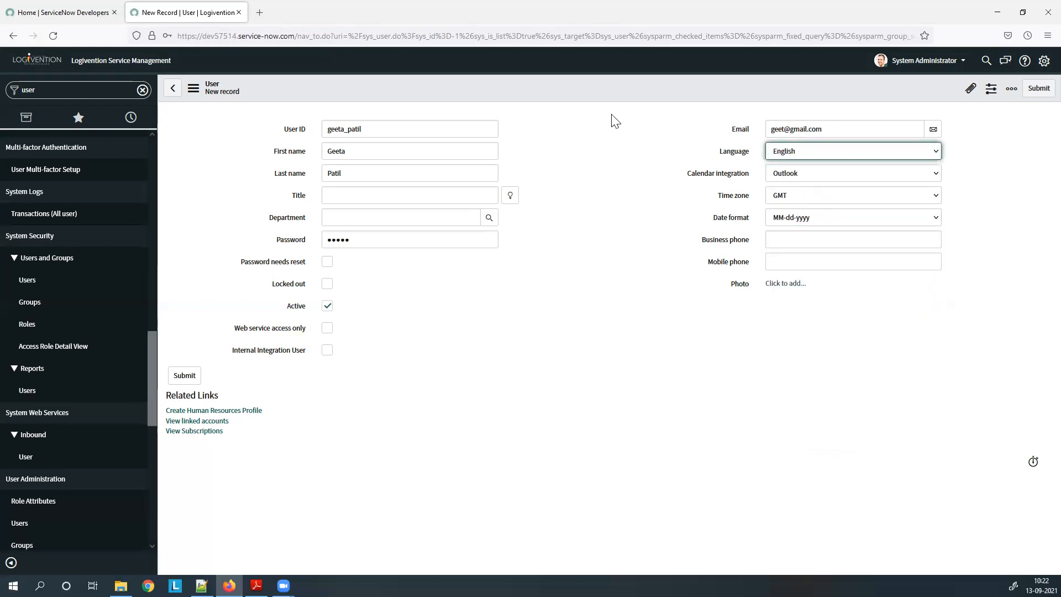
pyautogui.rightClick(592, 92)
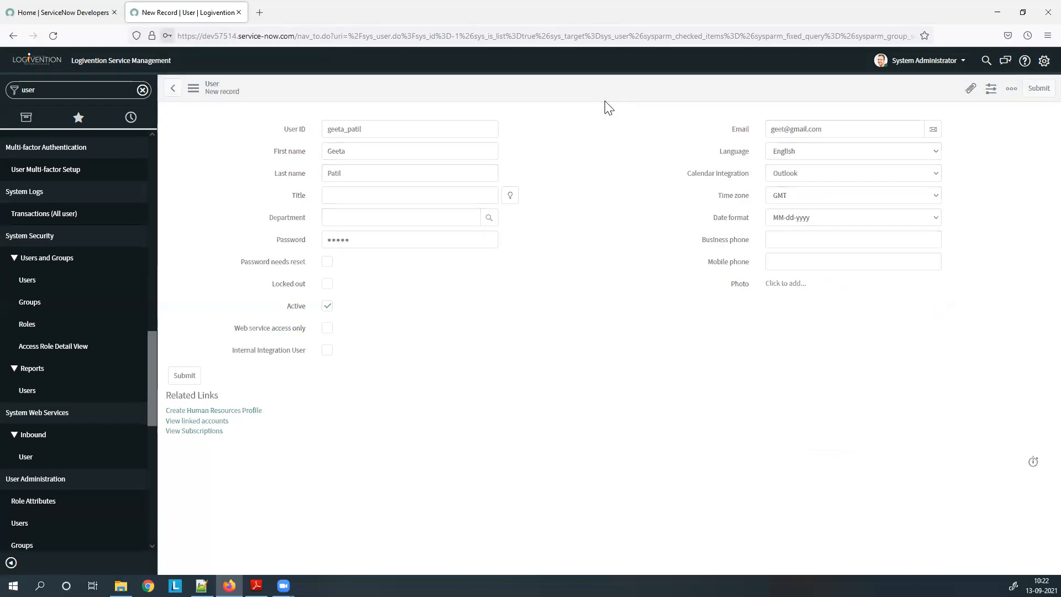
pyautogui.click(318, 174)
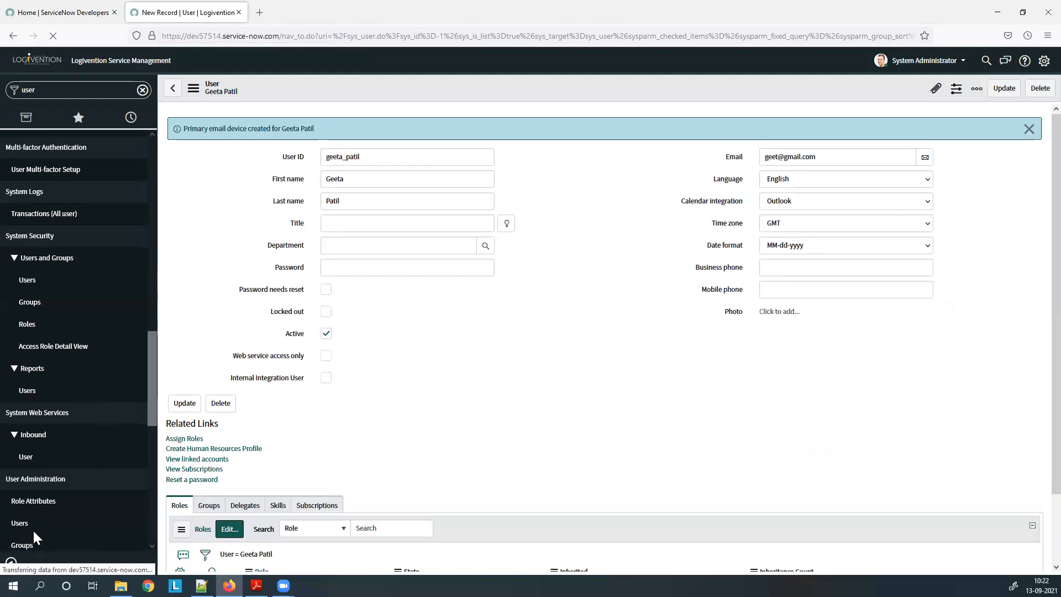
# Return to the Users list and start a second user with its user ID and first name.
pyautogui.scroll(-2, 30, 471)
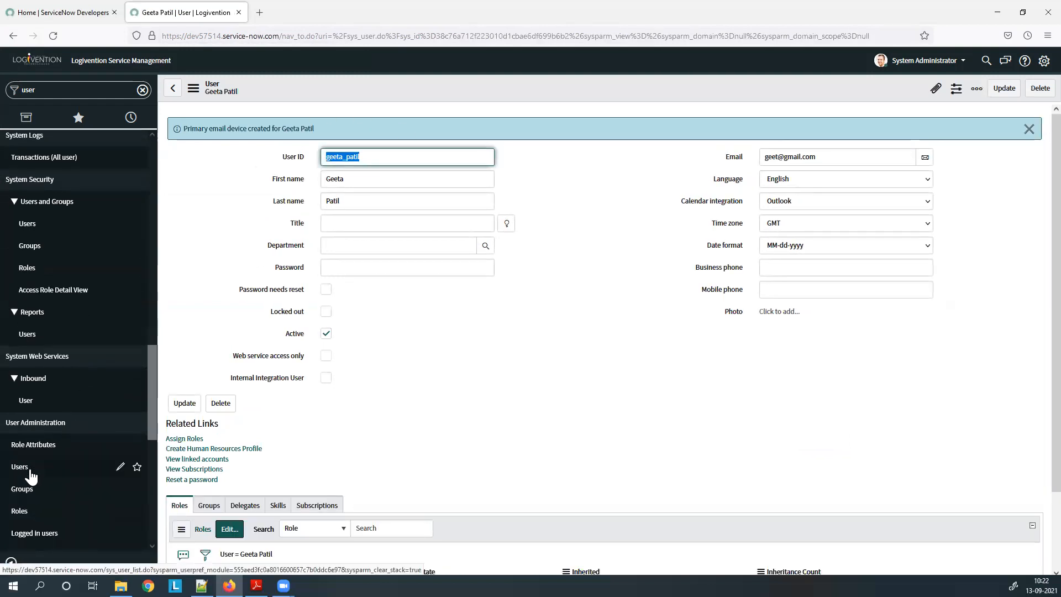
pyautogui.click(20, 468)
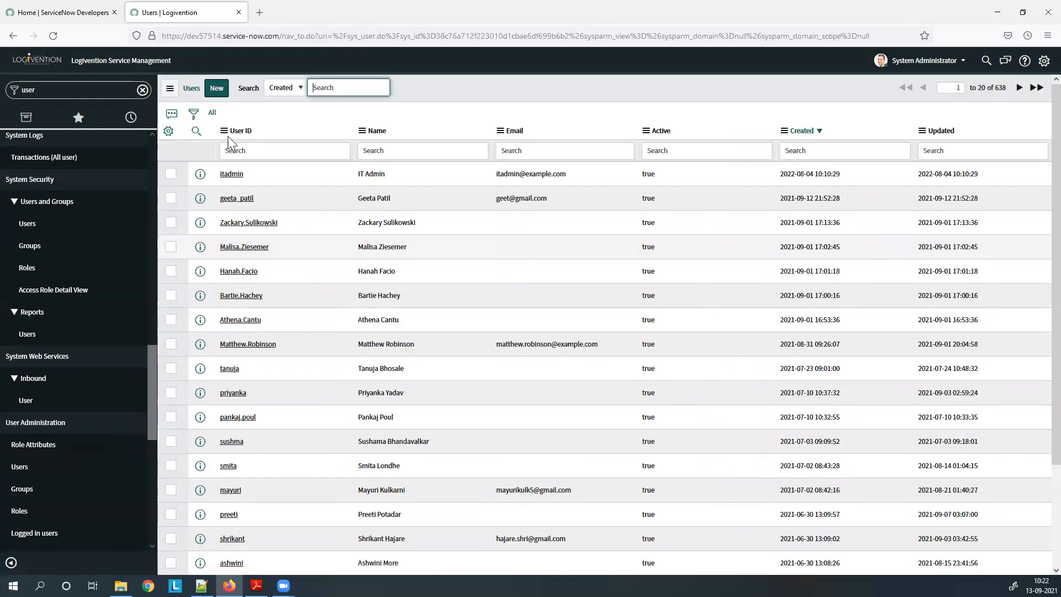
pyautogui.click(223, 92)
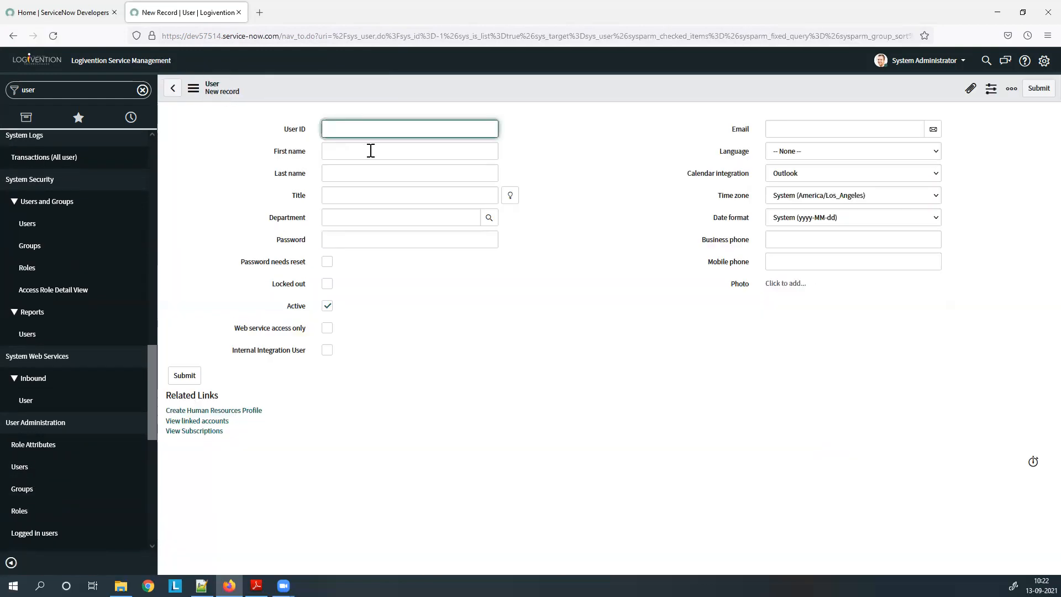
pyautogui.write('rakhi')
pyautogui.click(370, 151)
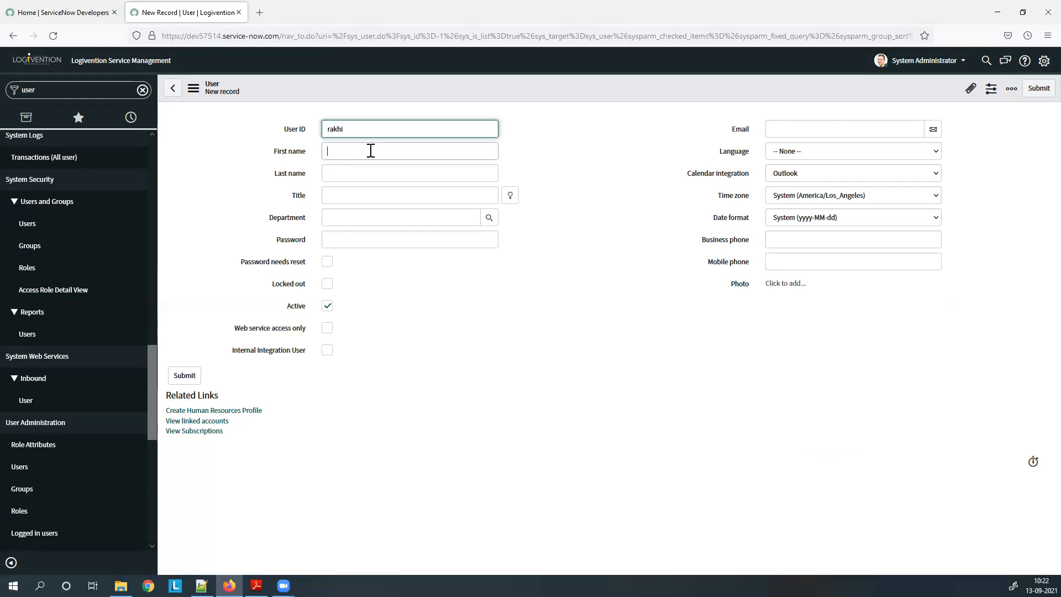
pyautogui.write('Rakhi')
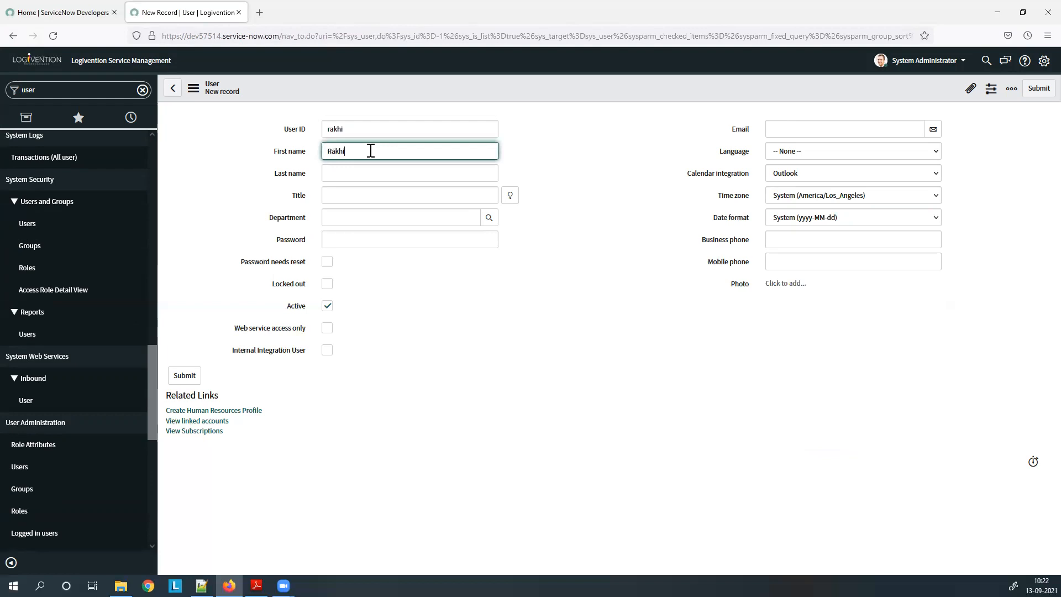
pyautogui.click(368, 173)
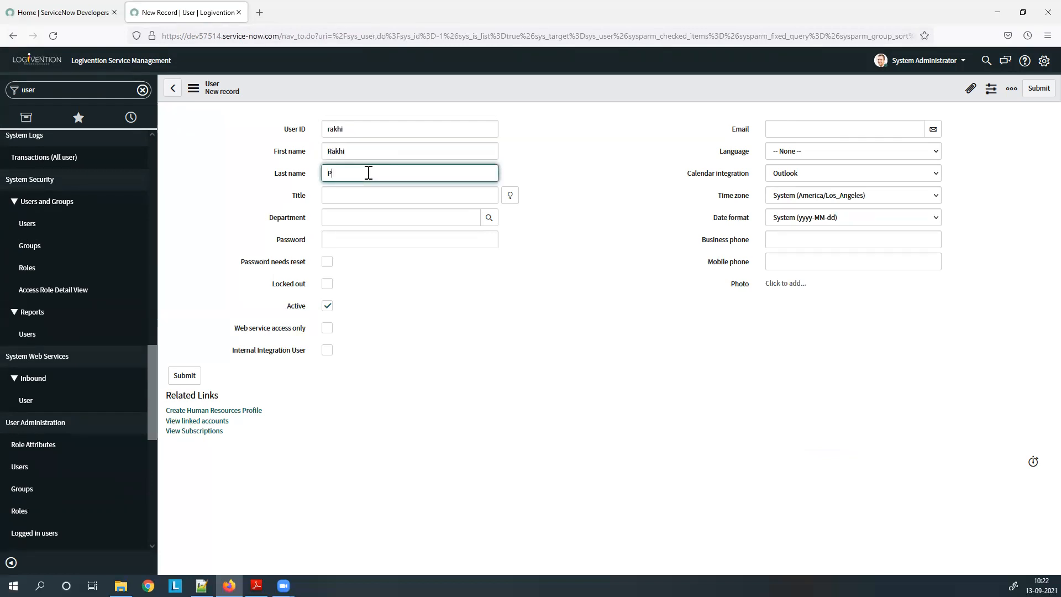
# Enter the second user's password and e-mail, then save the record.
pyautogui.click(381, 242)
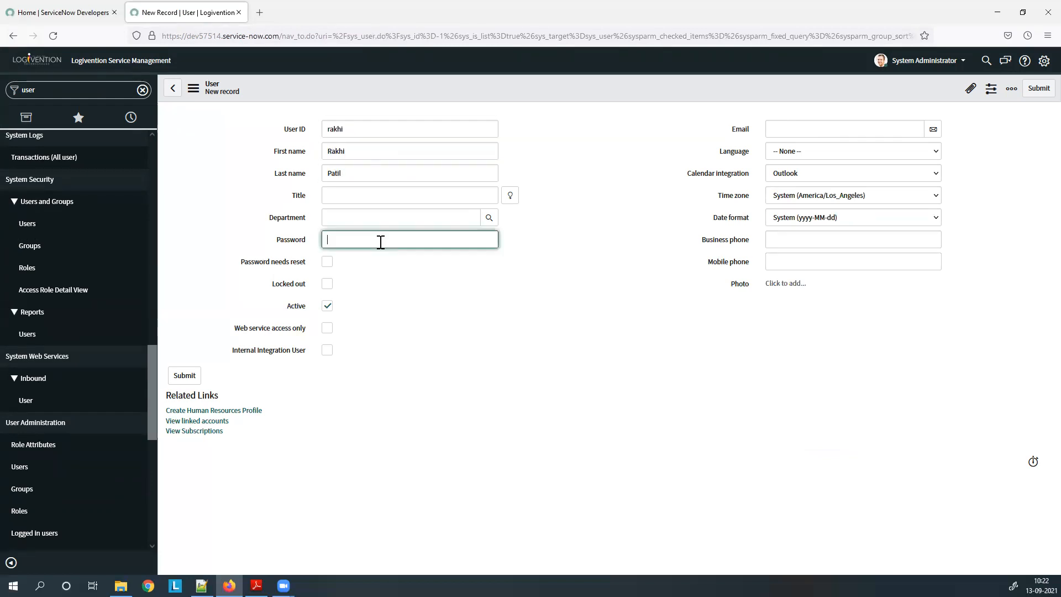
pyautogui.write('a')
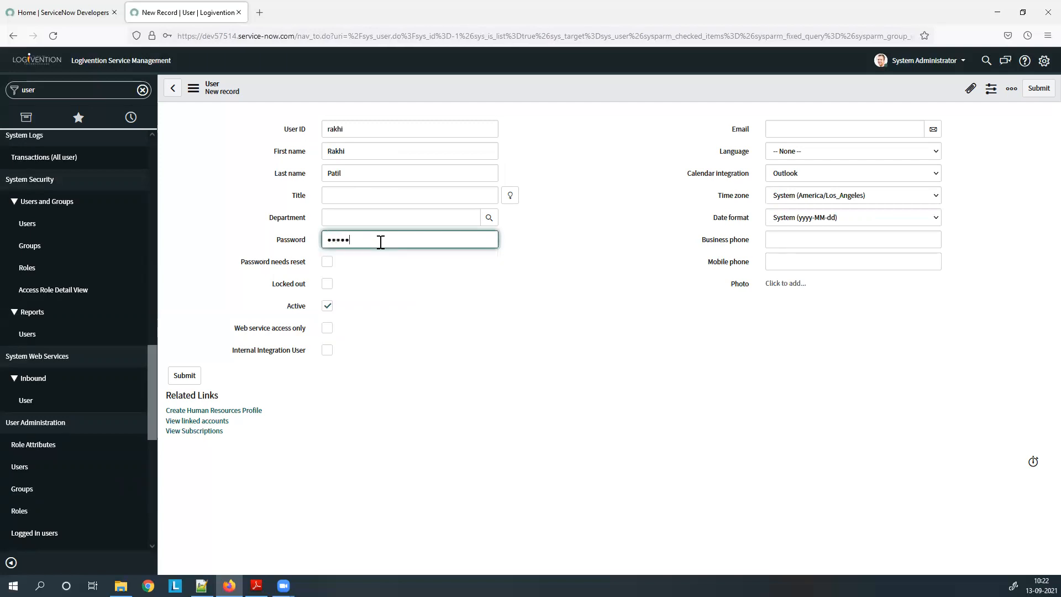
pyautogui.click(775, 132)
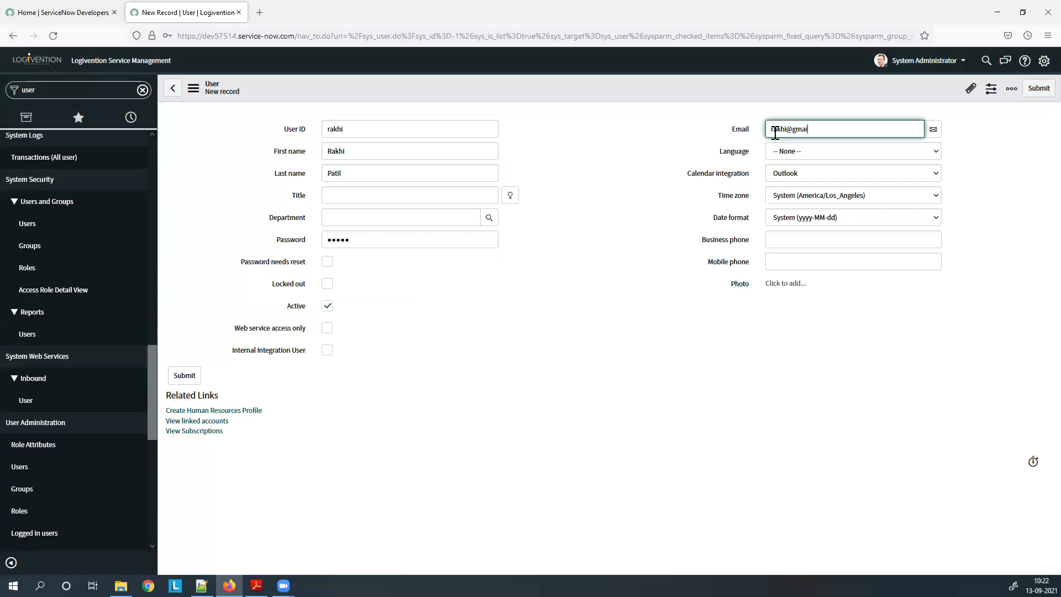
pyautogui.rightClick(526, 87)
pyautogui.click(544, 97)
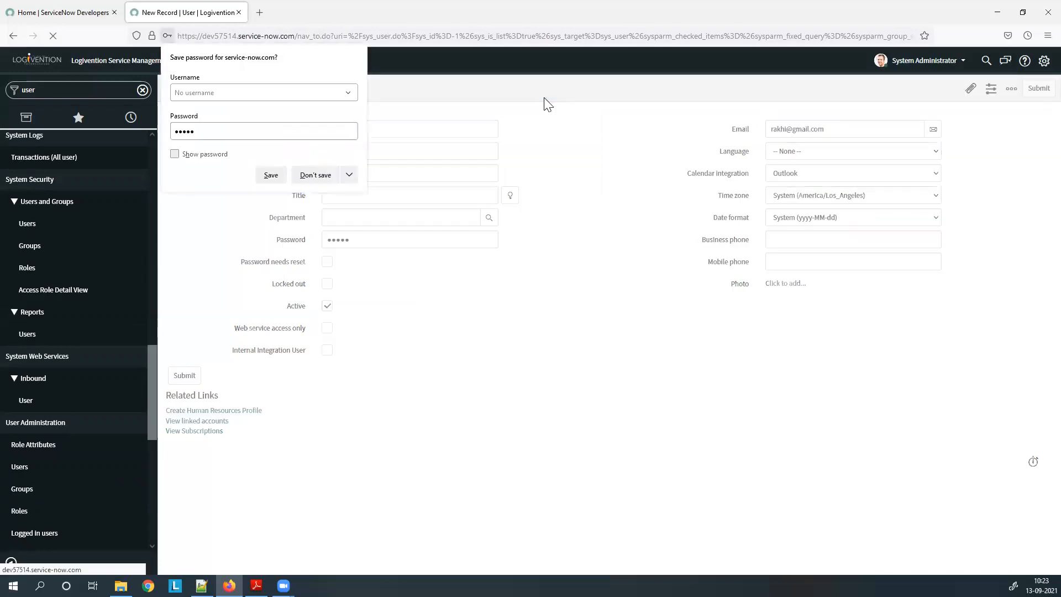
# Dismiss the browser password prompt, filter the navigator by 'groups' and start a new group.
pyautogui.click(332, 174)
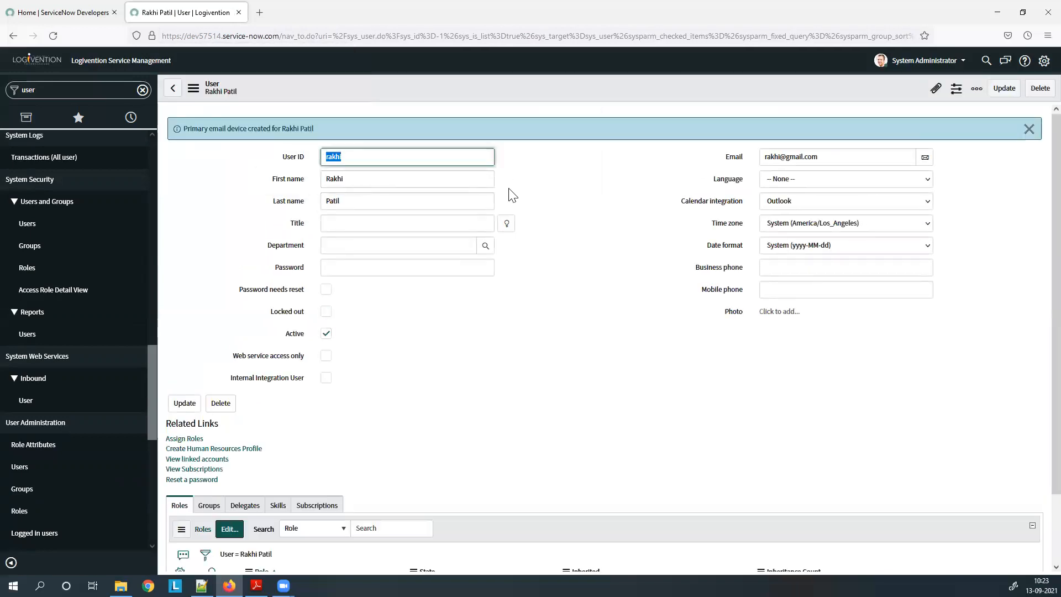
pyautogui.scroll(-3, 546, 288)
pyautogui.scroll(3, 524, 313)
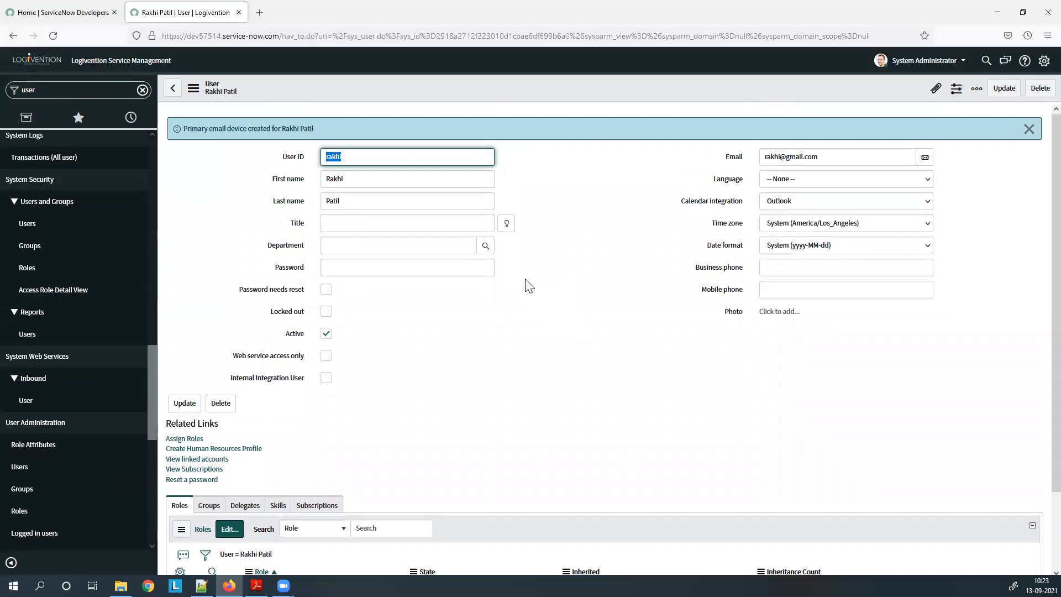
pyautogui.click(22, 489)
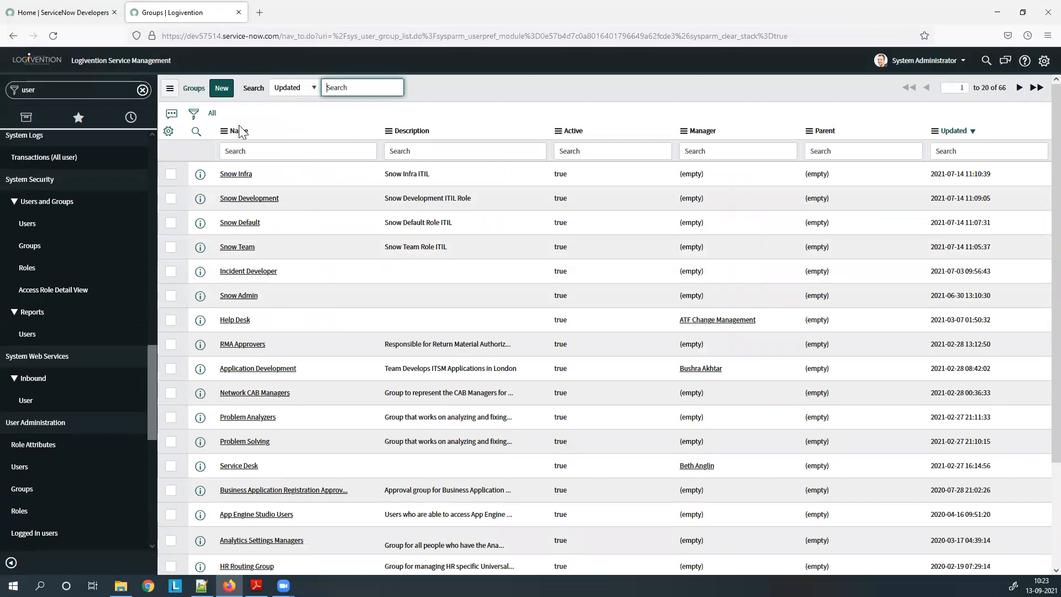
pyautogui.click(224, 90)
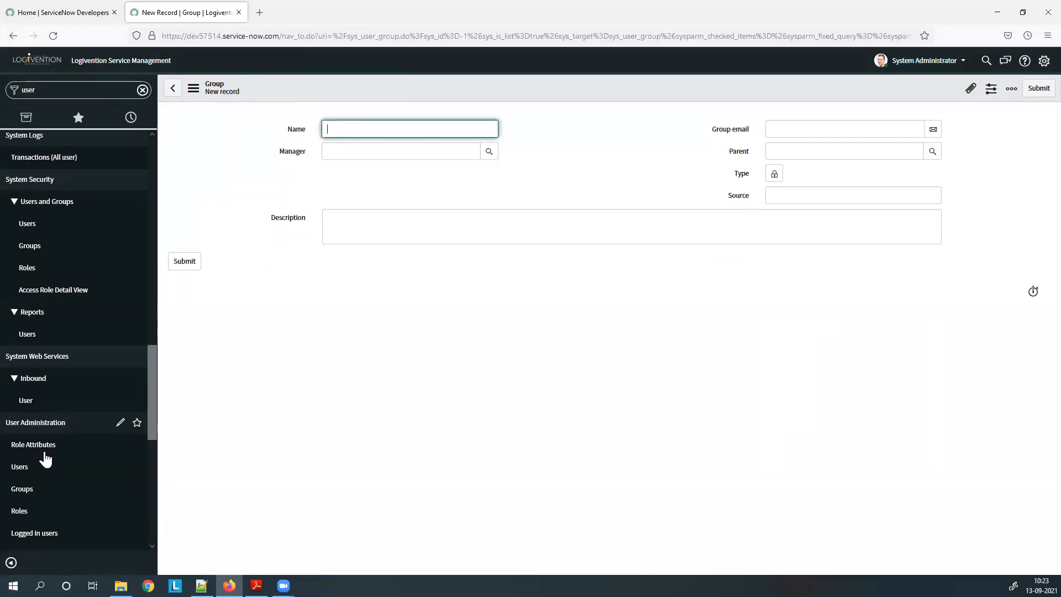
pyautogui.click(79, 86)
pyautogui.write('gro')
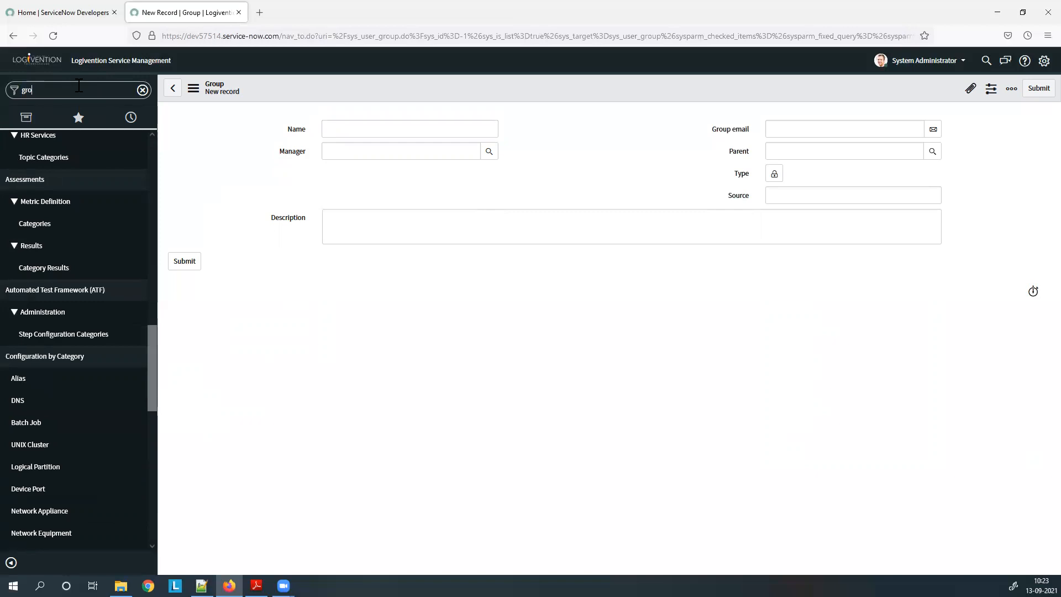
pyautogui.write('ups')
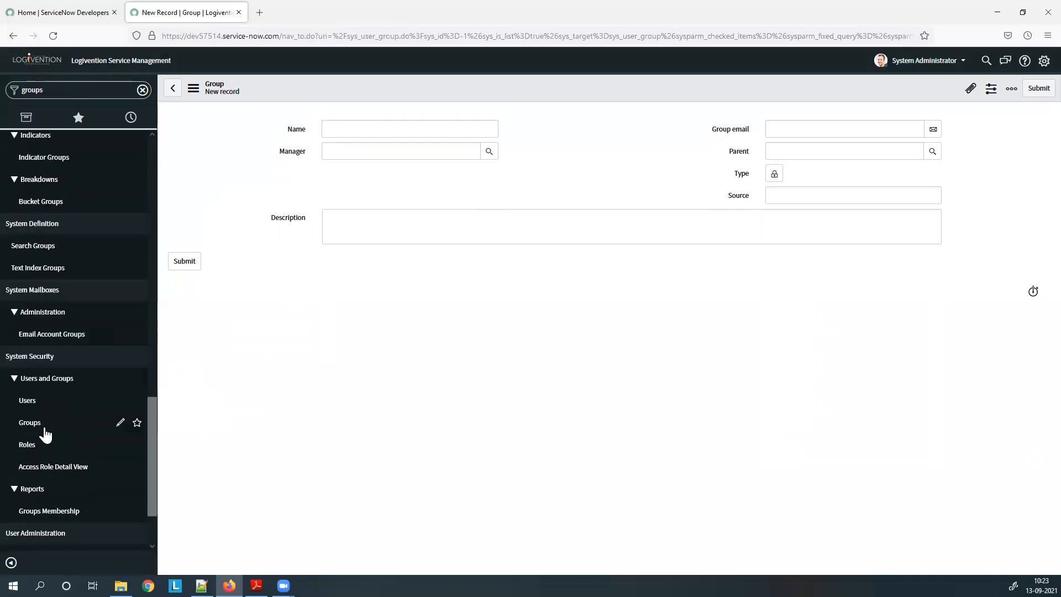
pyautogui.click(44, 433)
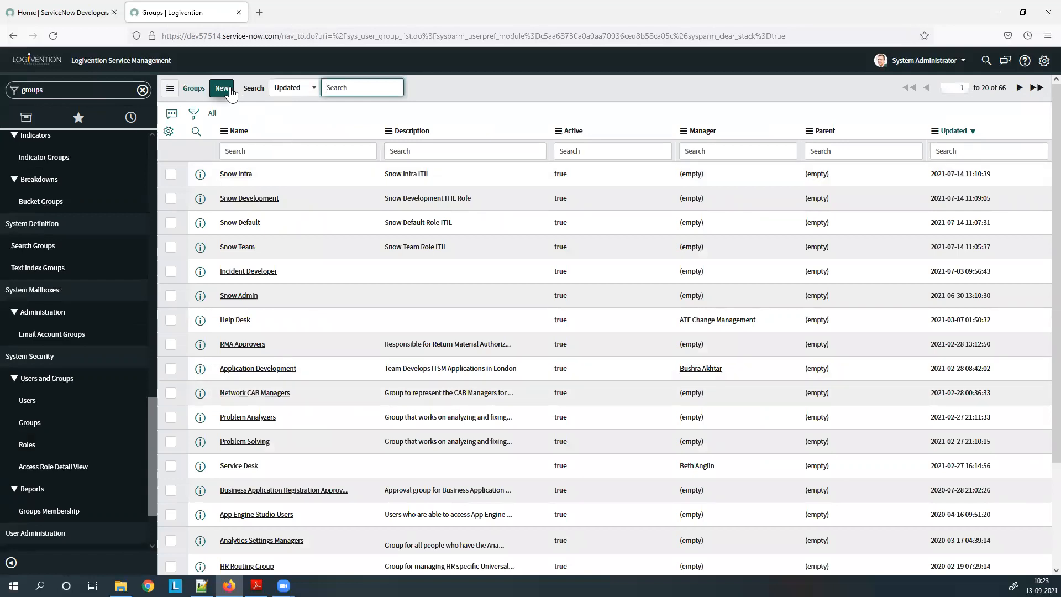
pyautogui.click(228, 90)
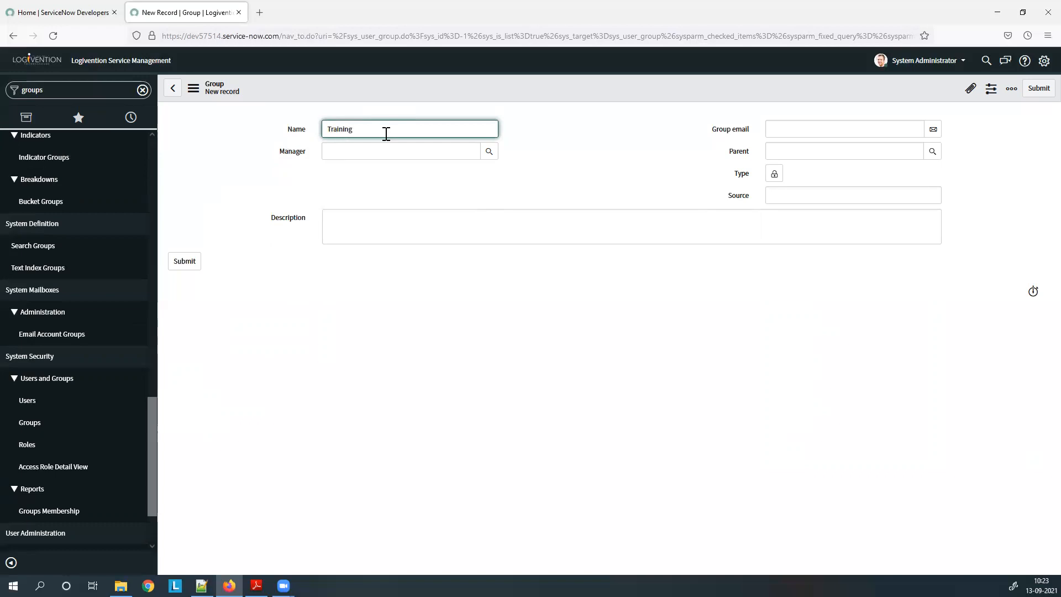
# Submit the new group named Training First and open its record.
pyautogui.click(453, 224)
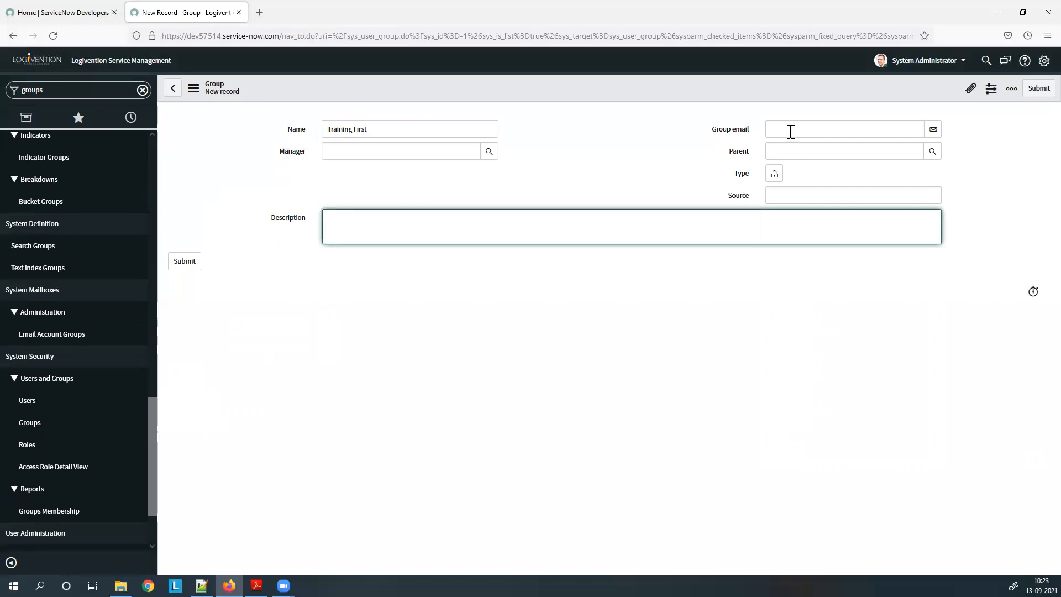
pyautogui.click(188, 262)
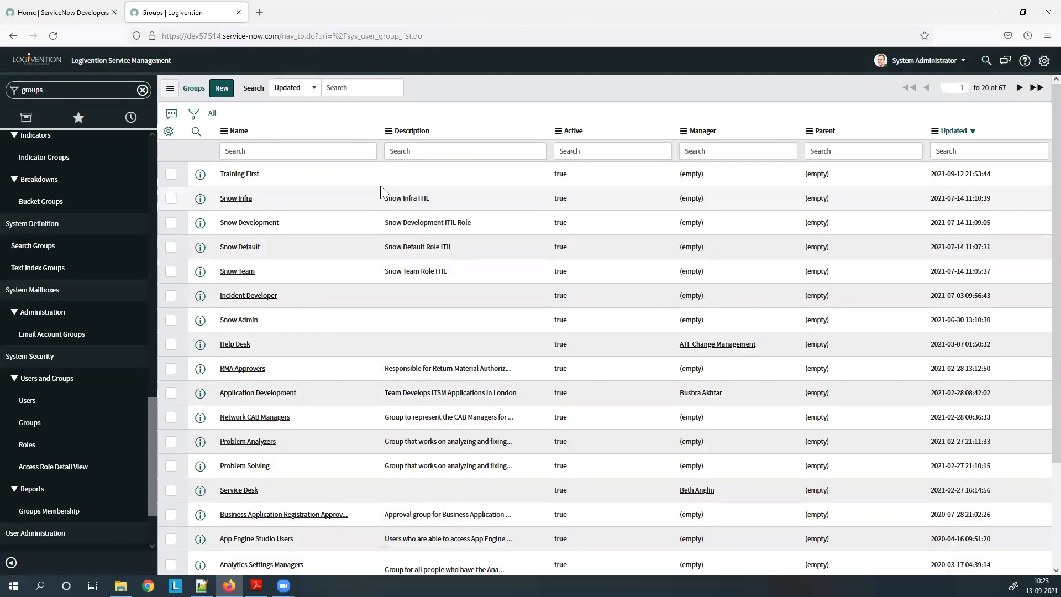
pyautogui.click(255, 174)
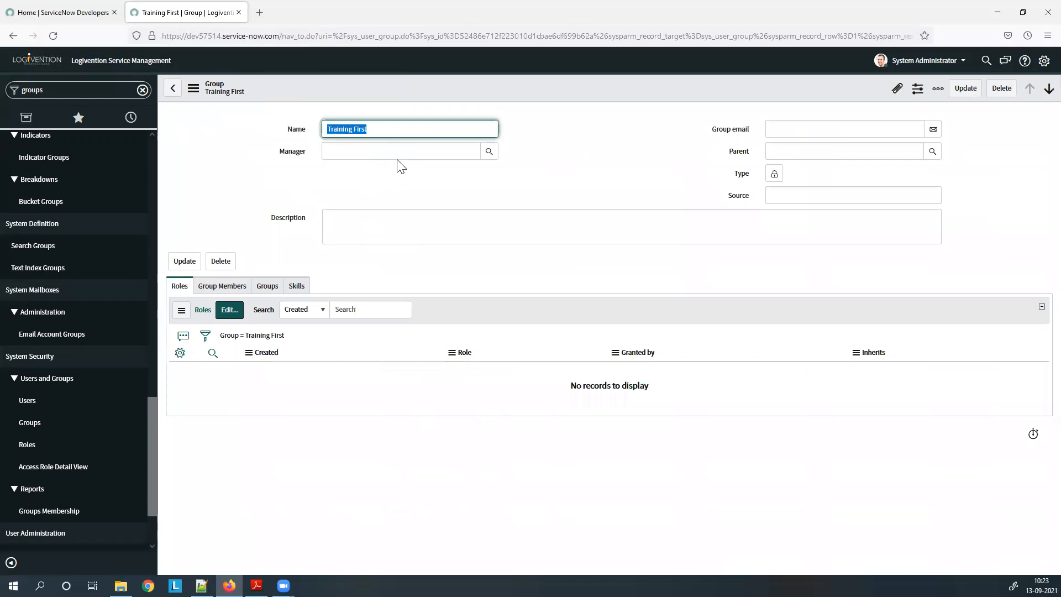
# Open the group's member editor and add the first new user to Training First.
pyautogui.click(216, 287)
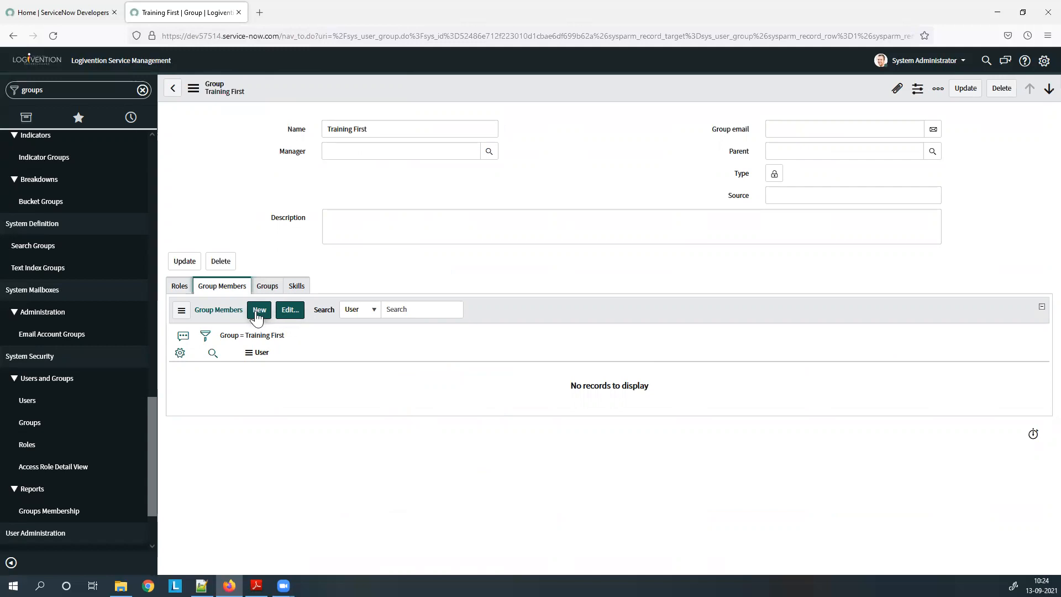
pyautogui.click(257, 315)
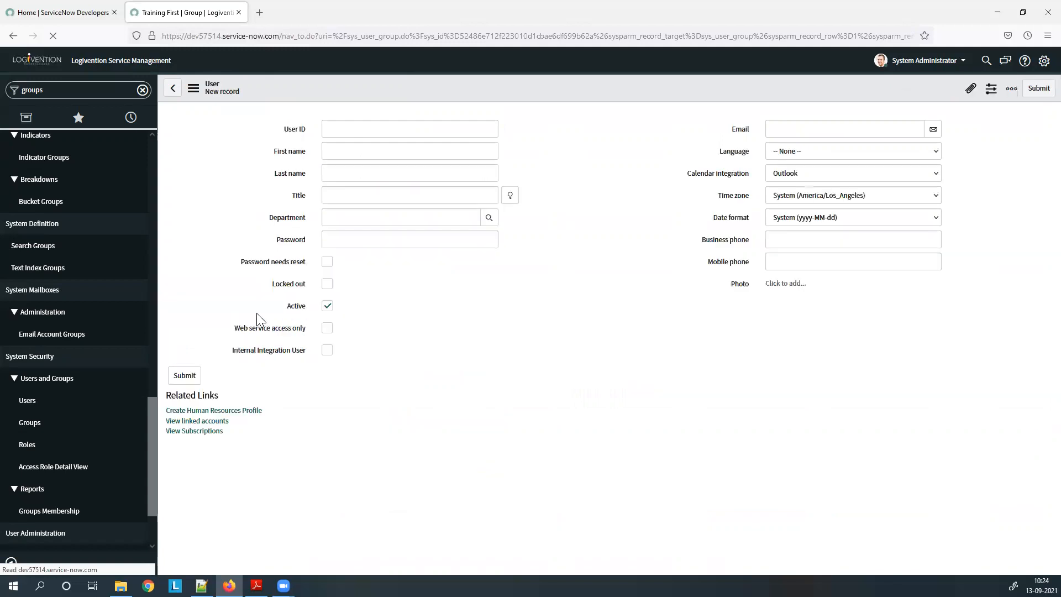
pyautogui.click(14, 36)
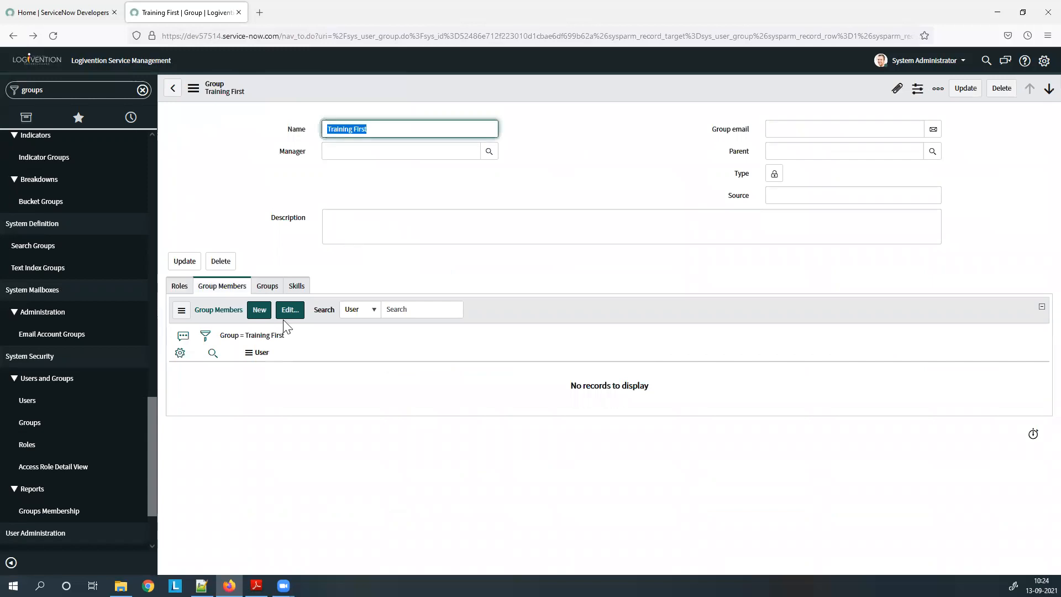
pyautogui.click(288, 325)
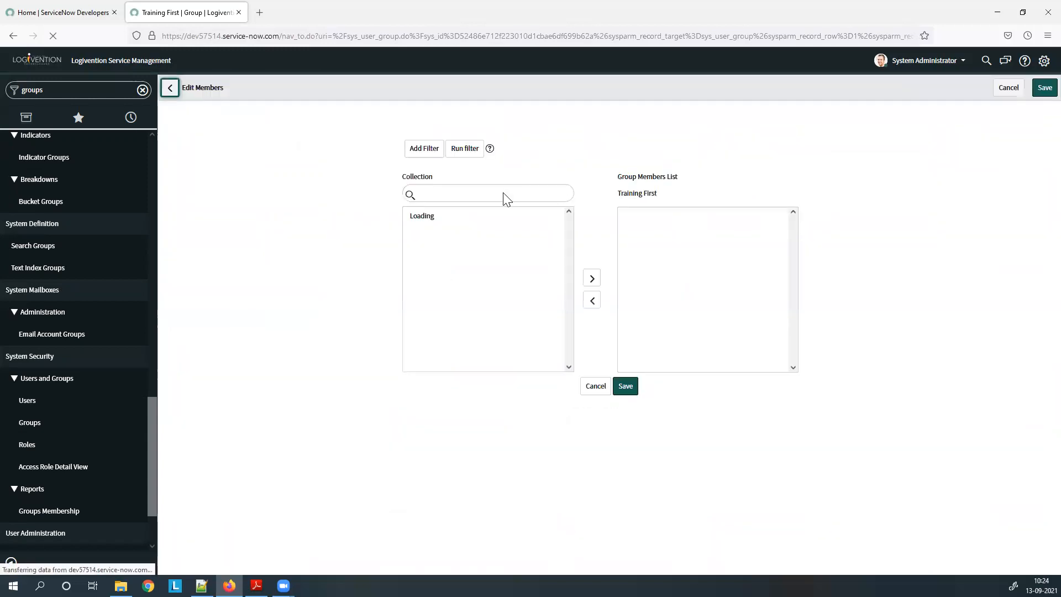
pyautogui.click(477, 194)
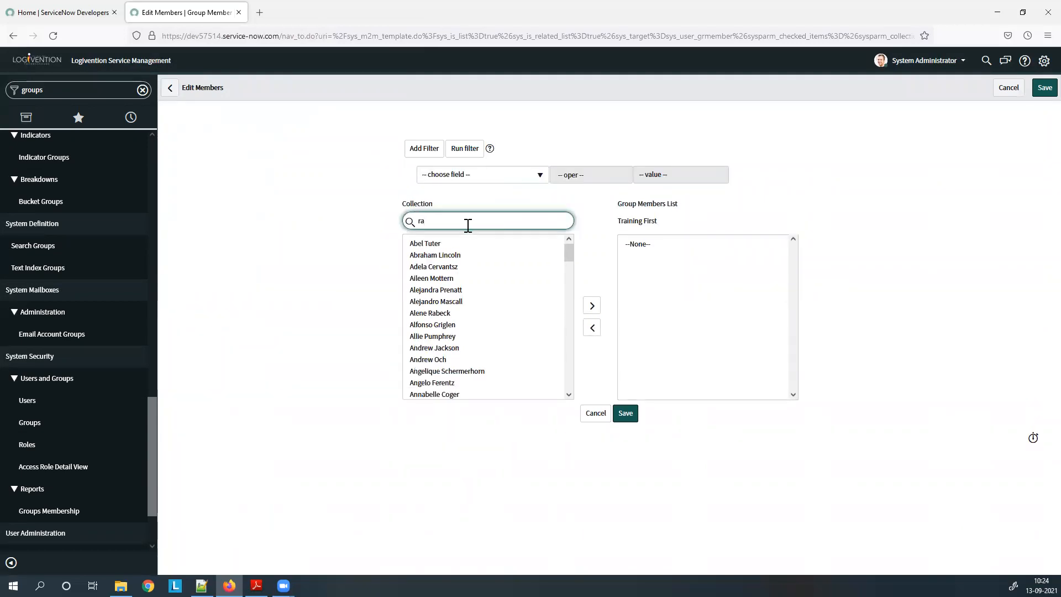
pyautogui.write('i')
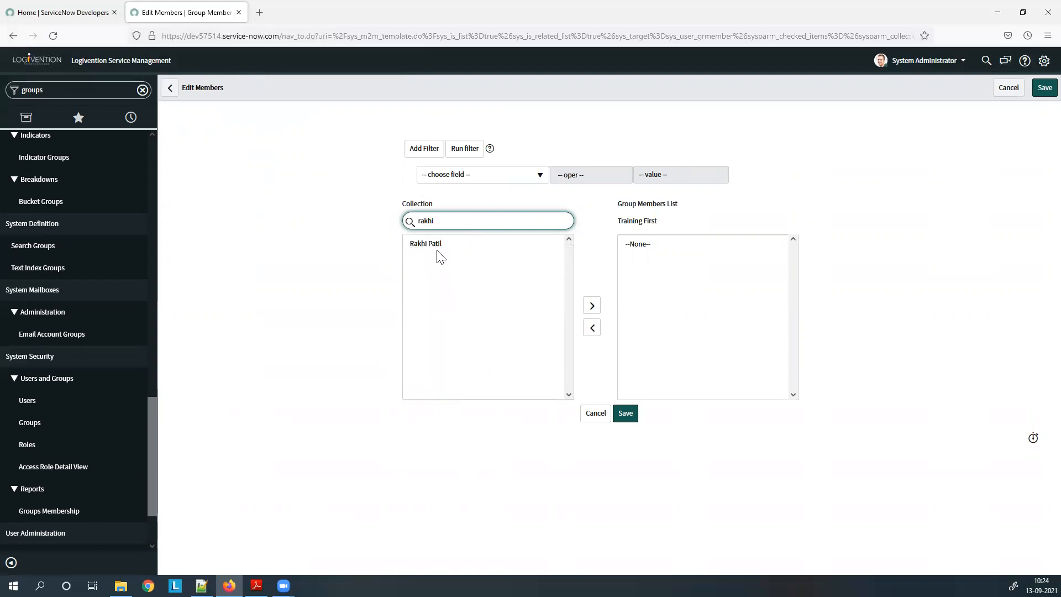
pyautogui.doubleClick(441, 244)
# Search for the second new user, add them as a member, and save the list.
pyautogui.click(452, 217)
pyautogui.press('BackSpace')
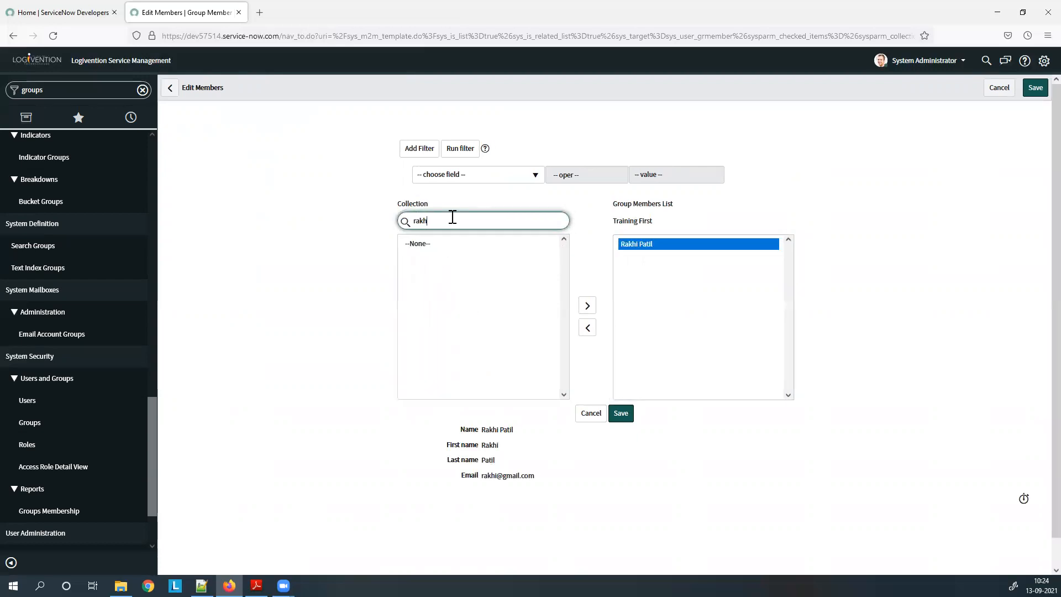
pyautogui.write('geeta')
pyautogui.click(435, 246)
pyautogui.doubleClick(437, 248)
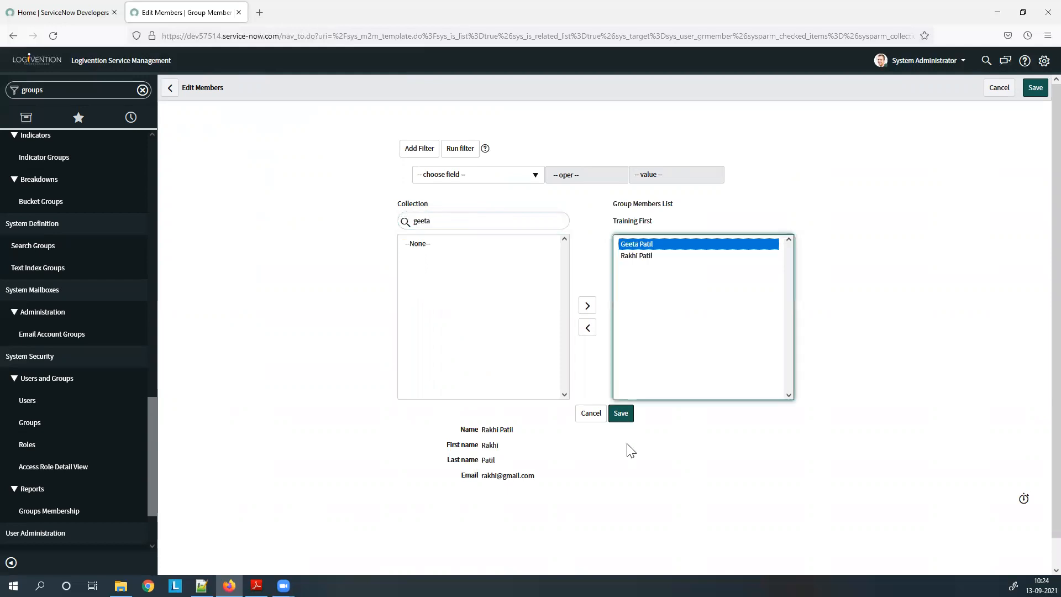
pyautogui.click(621, 415)
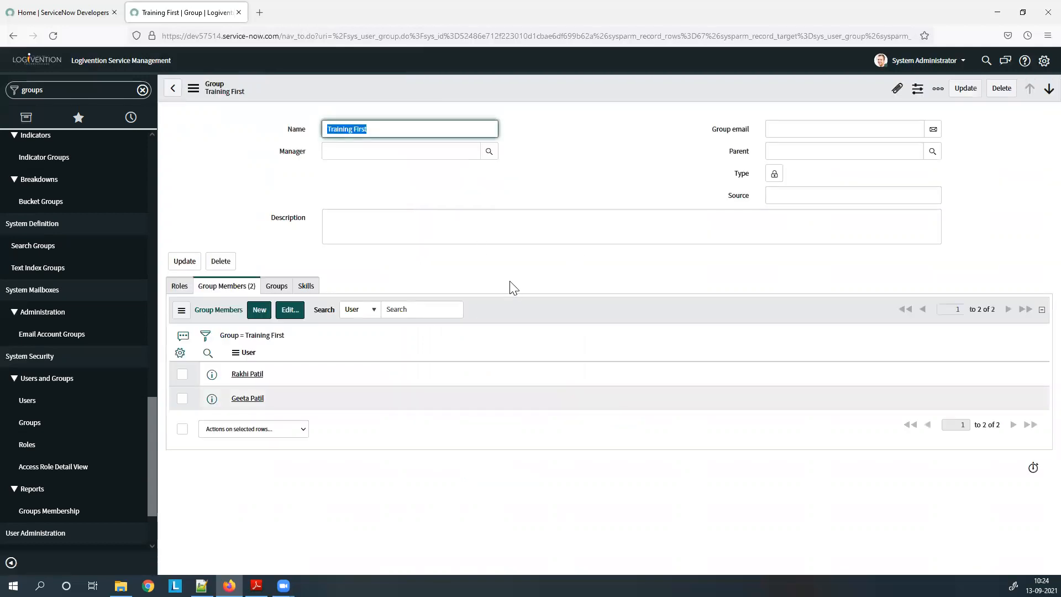
pyautogui.click(180, 285)
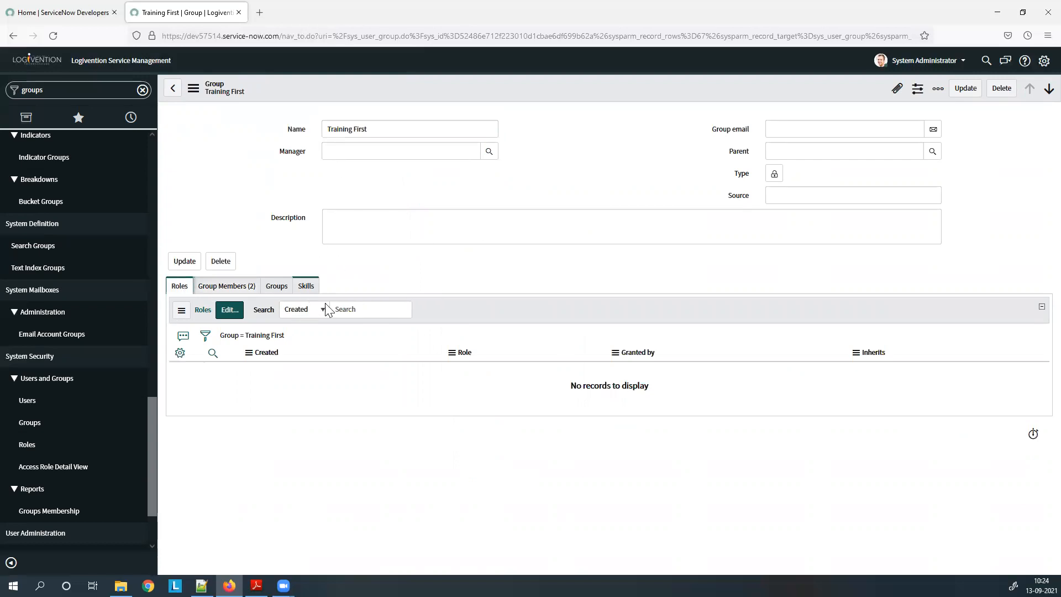
# Impersonate the newly created group member from the account menu.
pyautogui.click(946, 62)
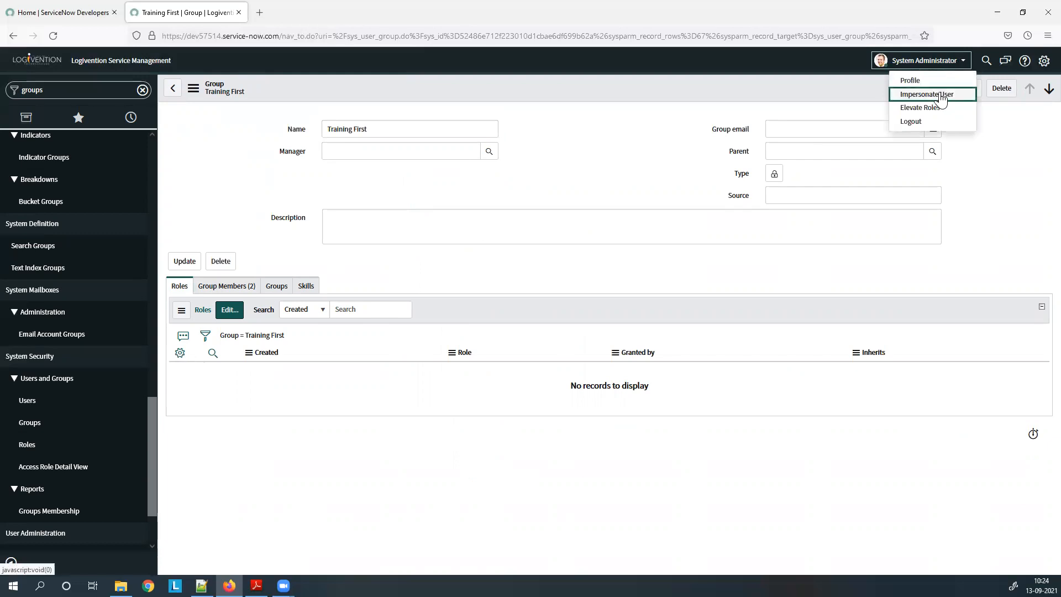
pyautogui.click(937, 94)
pyautogui.click(531, 107)
pyautogui.click(531, 107)
pyautogui.write('rakhi')
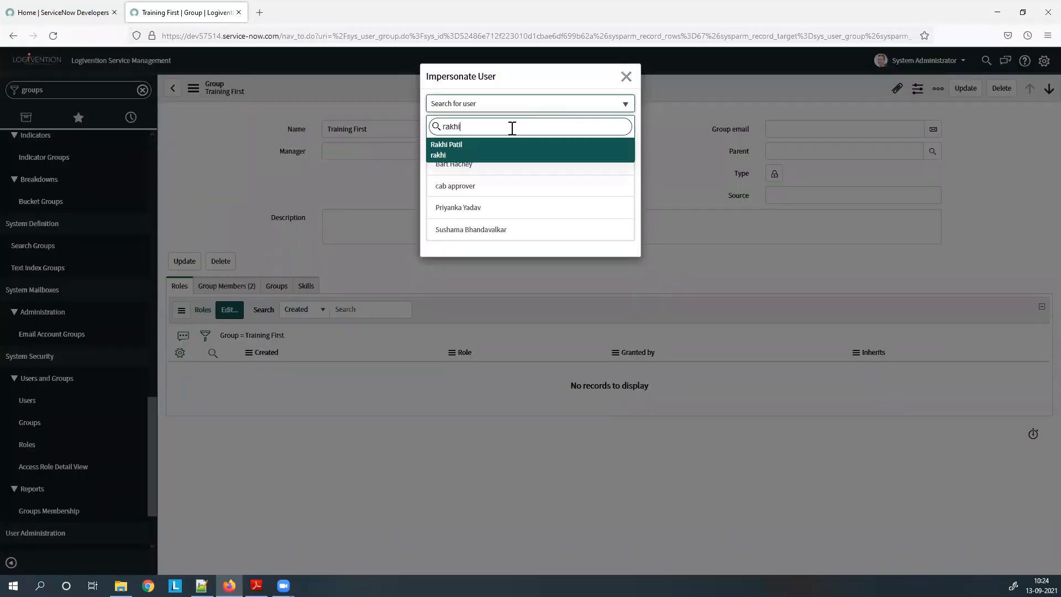
pyautogui.click(490, 152)
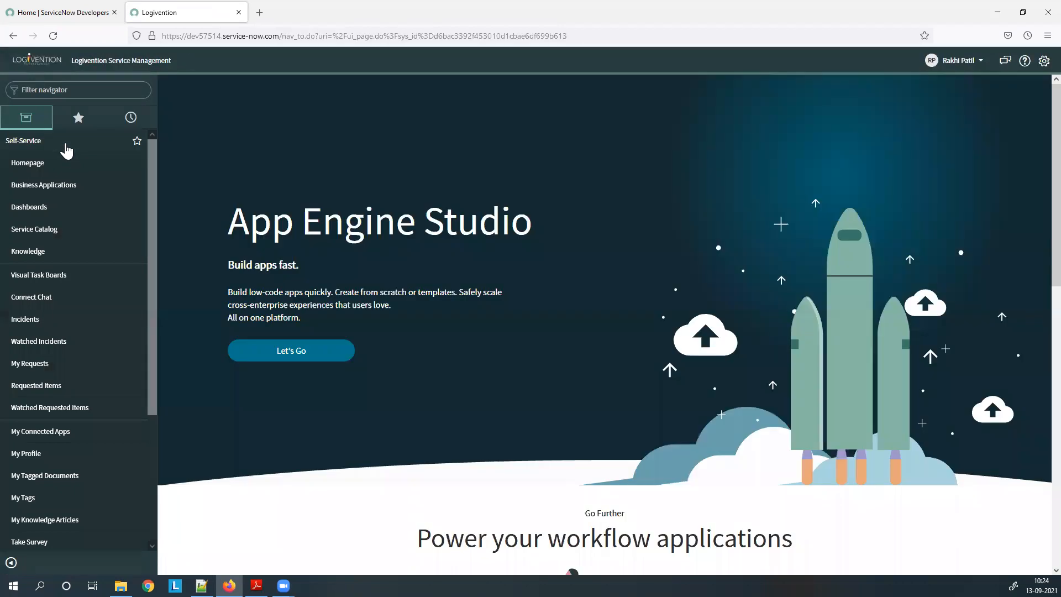
# Check the navigator as that user, then end the impersonation.
pyautogui.click(65, 145)
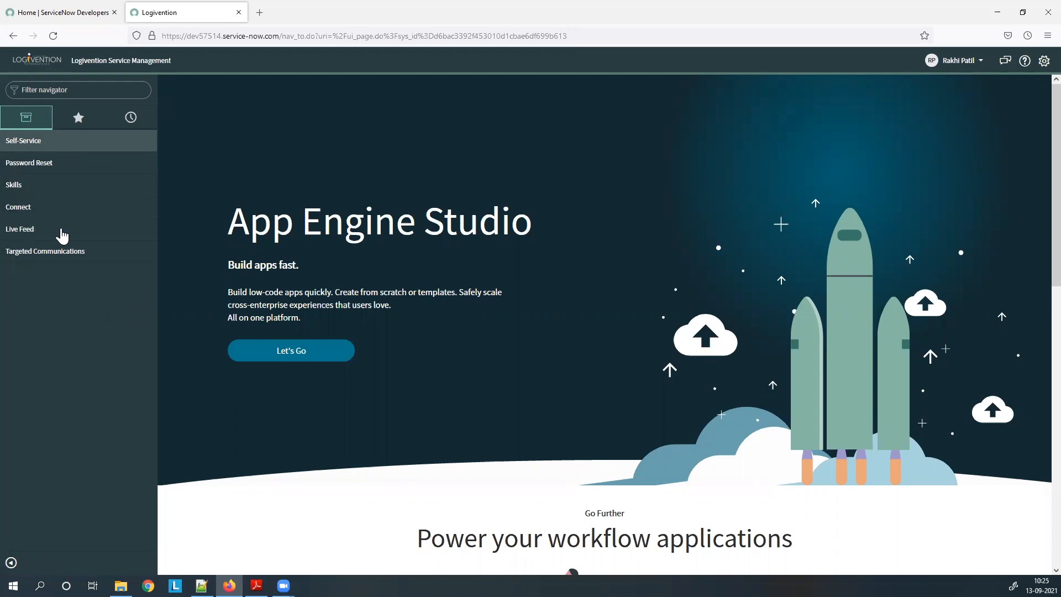
pyautogui.click(72, 144)
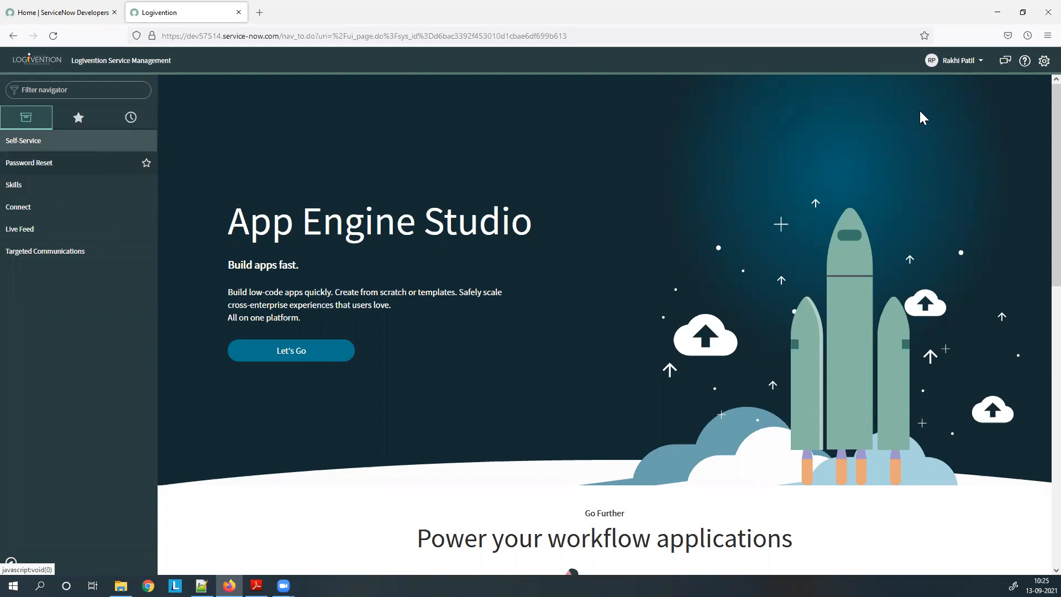
pyautogui.click(983, 61)
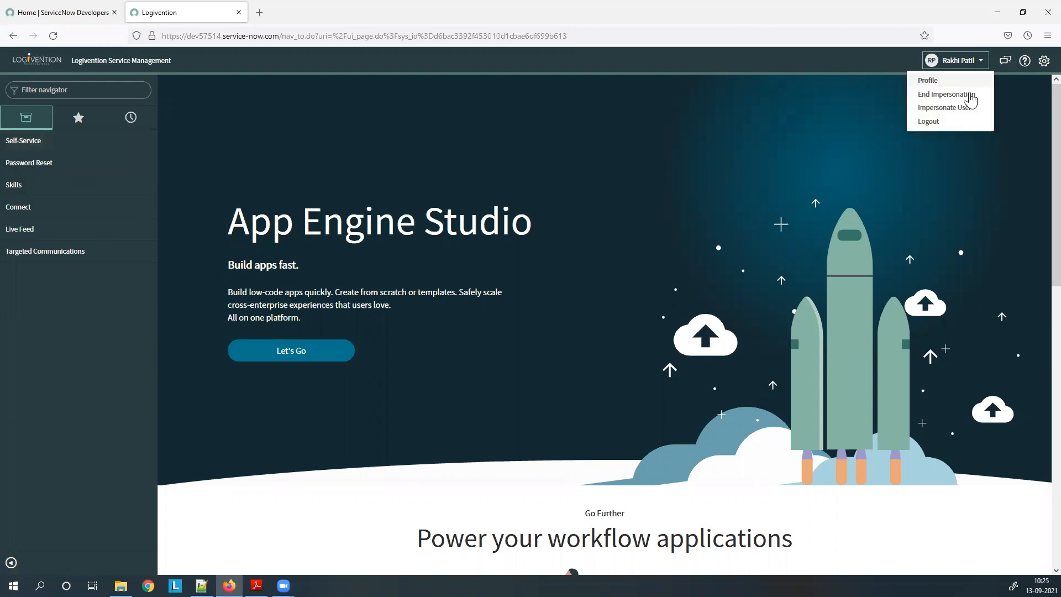
pyautogui.click(970, 95)
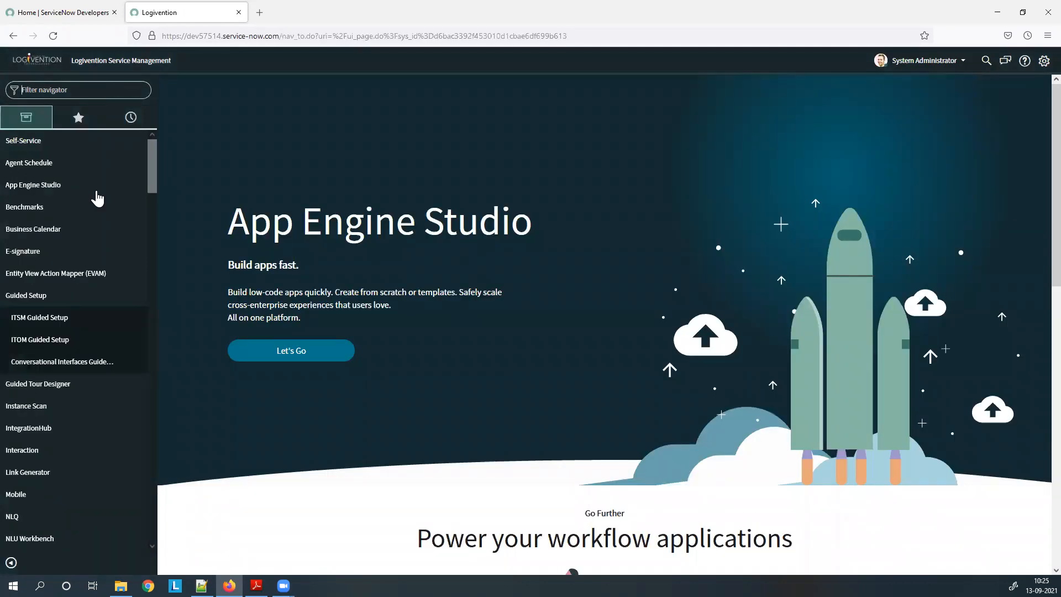
# Review the Self-Service application menu record, then open the Roles list by filtering the navigator for 'role'.
pyautogui.click(120, 146)
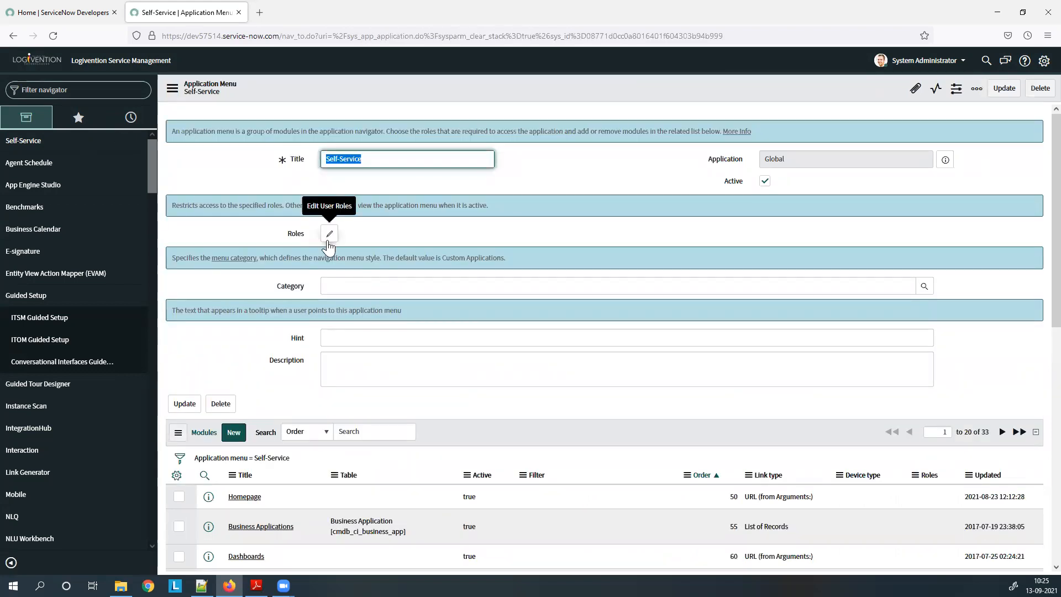
pyautogui.click(60, 92)
pyautogui.write('role')
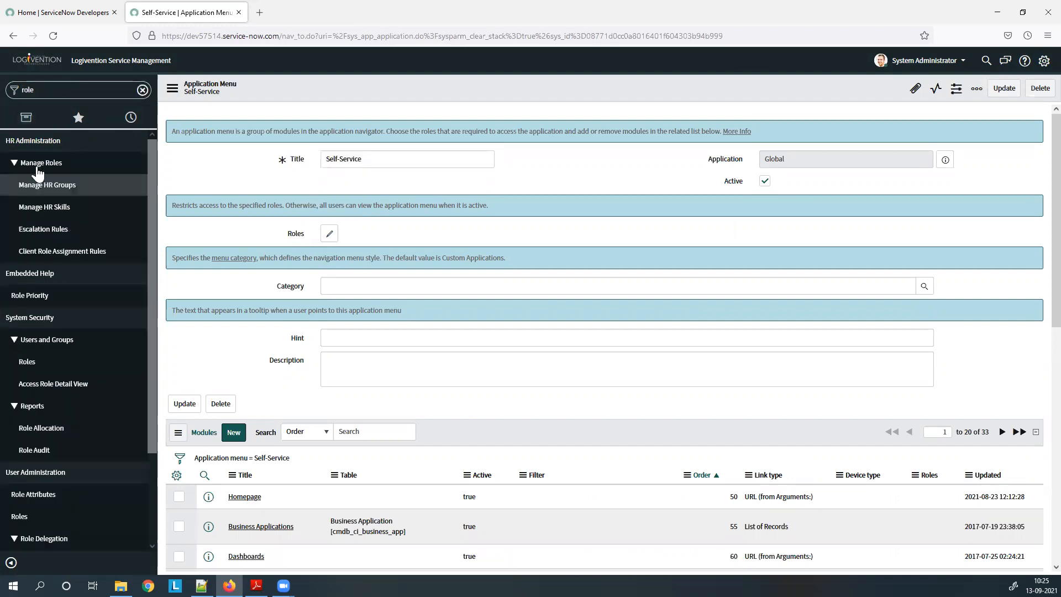
pyautogui.click(36, 365)
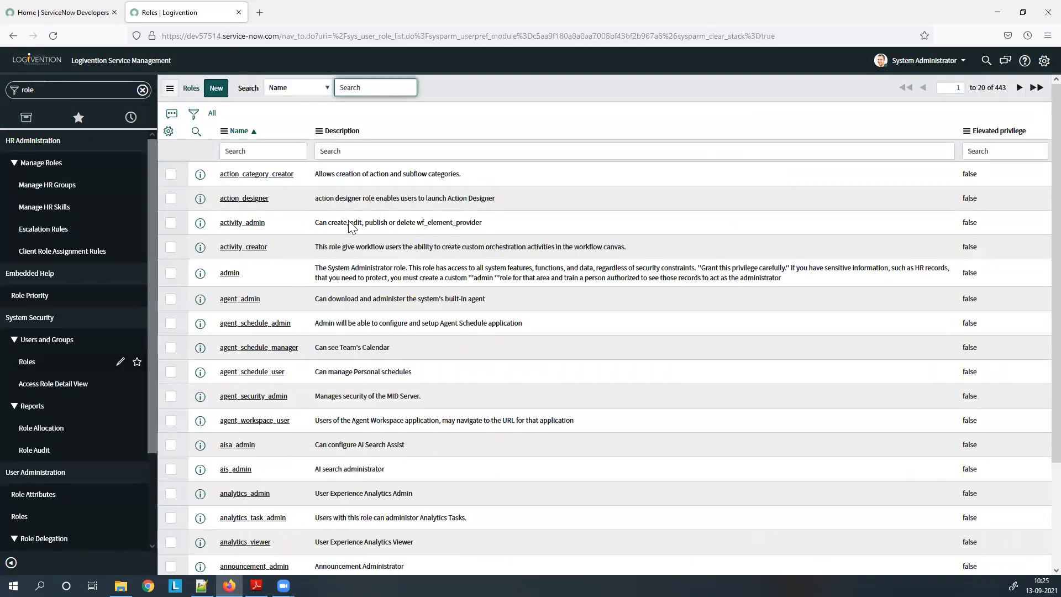
# Create and save a new role named 'Training', fixing the name's spelling and capital T.
pyautogui.click(216, 90)
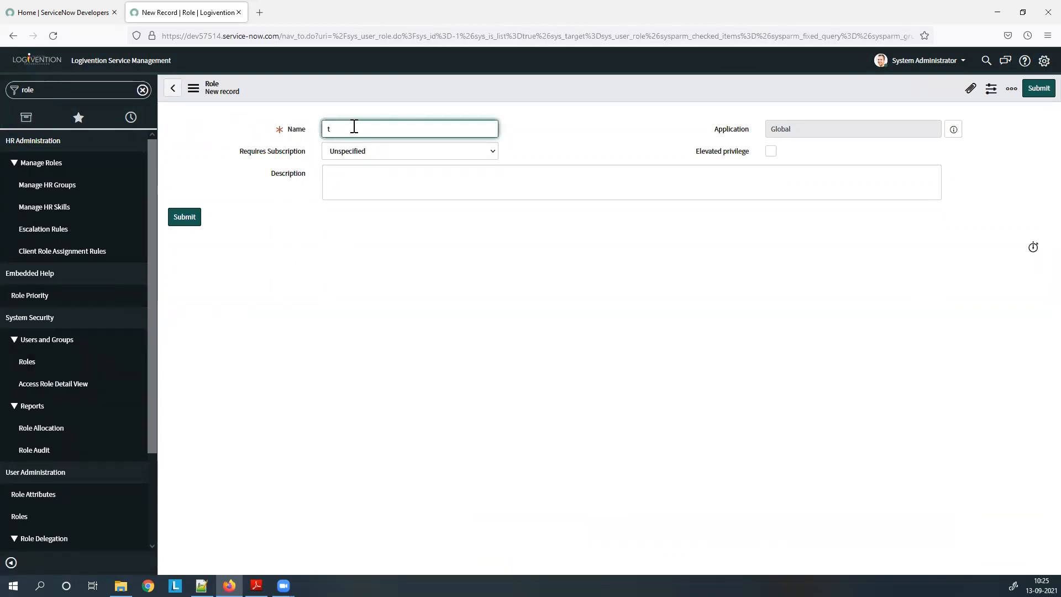
pyautogui.press('BackSpace')
pyautogui.press('BackSpace')
pyautogui.press('BackSpace')
pyautogui.press('BackSpace')
pyautogui.write('aining')
pyautogui.click(368, 175)
pyautogui.click(332, 131)
pyautogui.press('BackSpace')
pyautogui.write('T')
pyautogui.rightClick(349, 99)
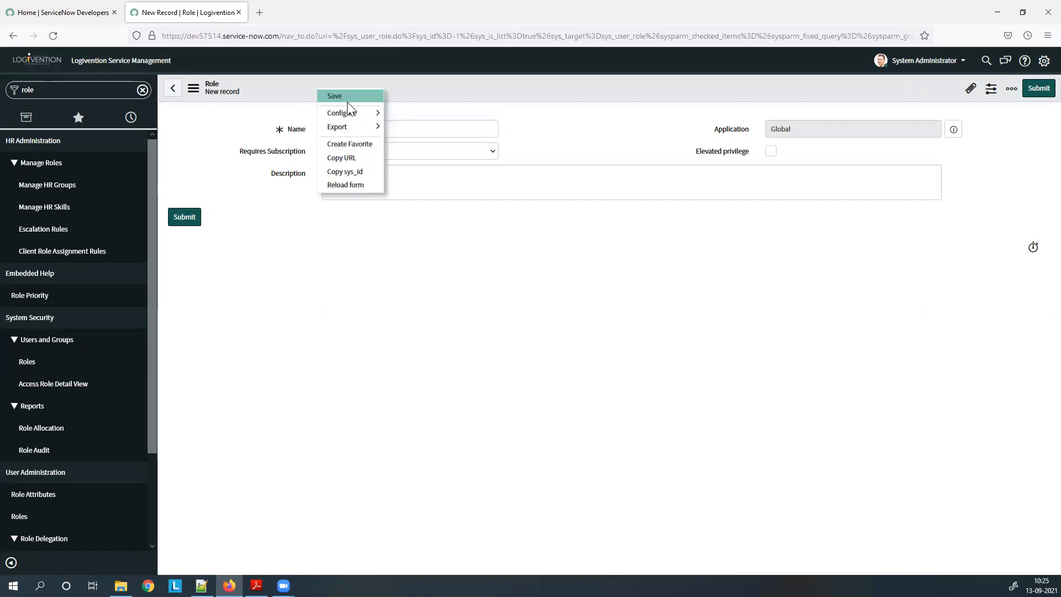
pyautogui.click(348, 96)
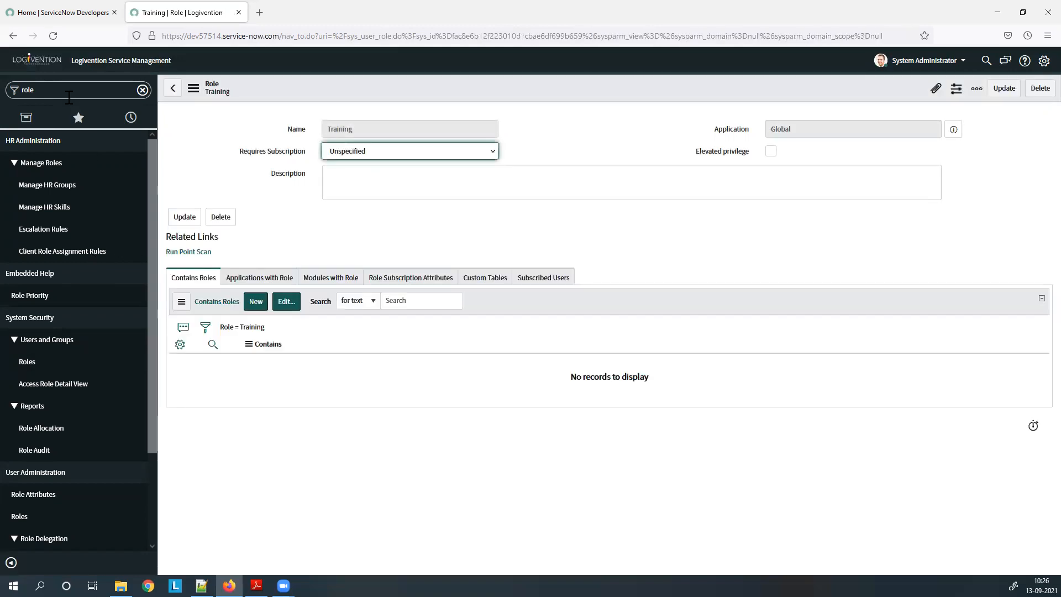
pyautogui.click(68, 98)
# Add Training as the required role on the Self-Service application menu and save it.
pyautogui.press('BackSpace')
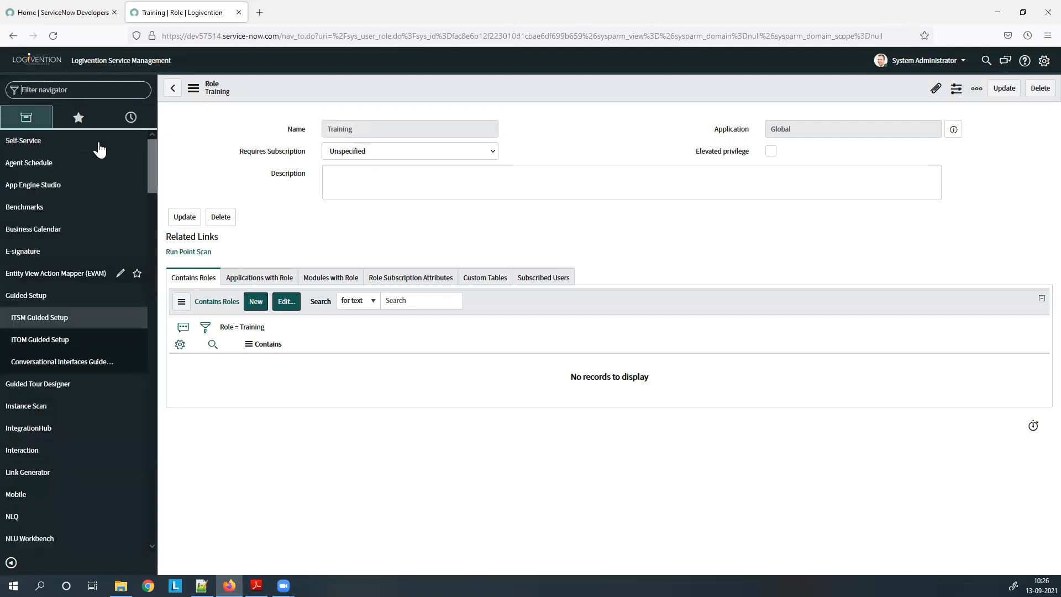
pyautogui.click(119, 141)
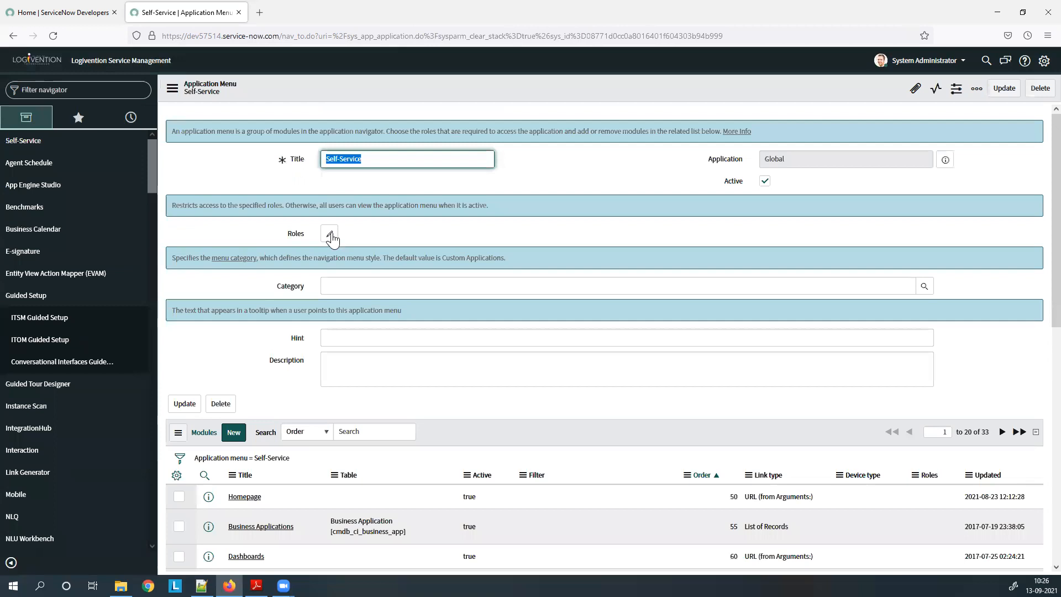
pyautogui.click(335, 233)
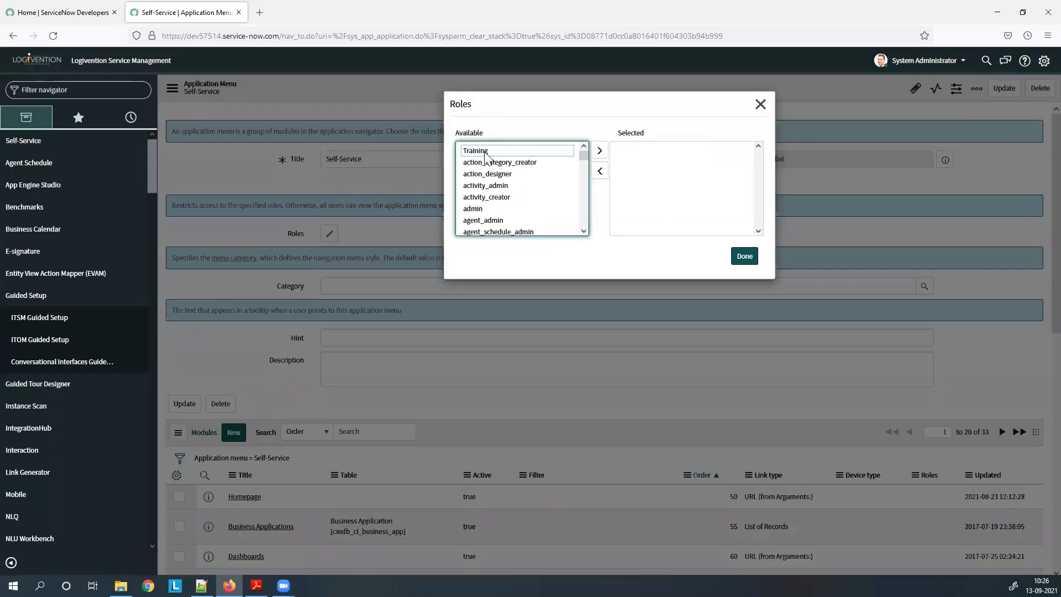
pyautogui.click(744, 257)
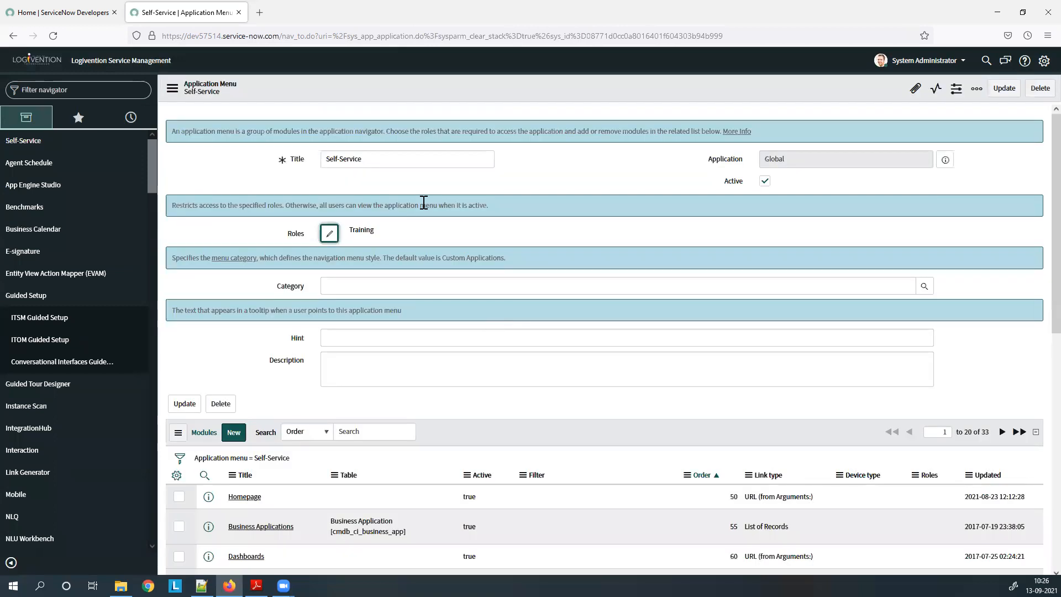
pyautogui.rightClick(488, 97)
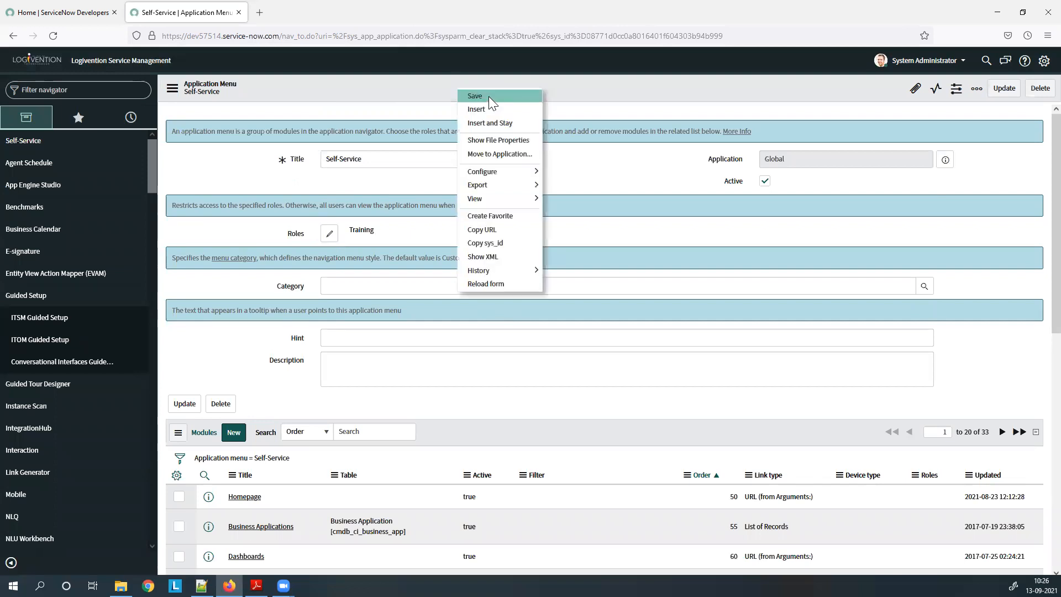
pyautogui.click(489, 102)
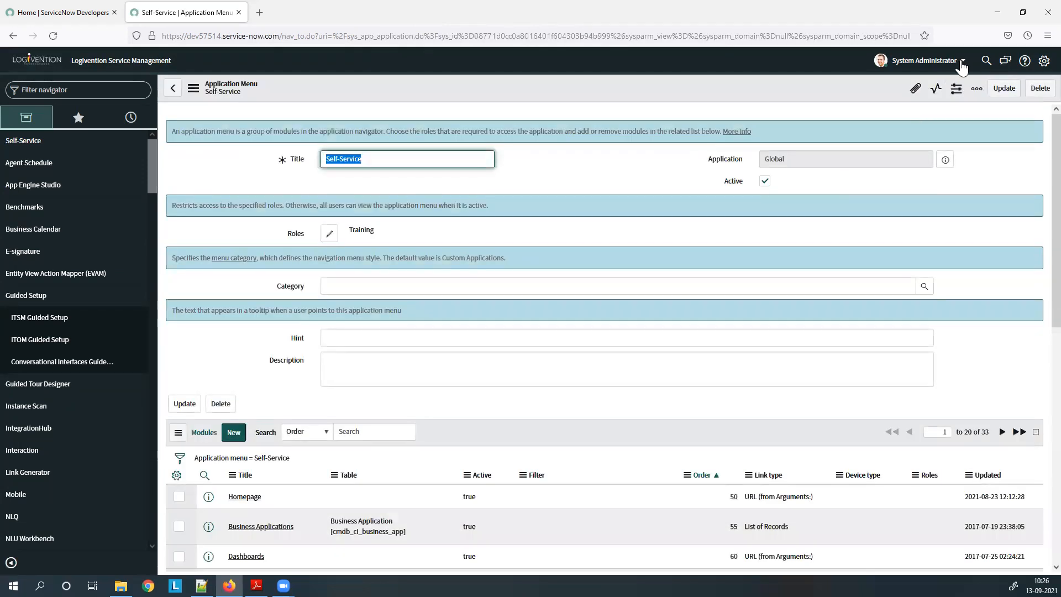
# Impersonate a test user to view their navigator, then end impersonation to return as administrator.
pyautogui.click(956, 64)
pyautogui.click(938, 95)
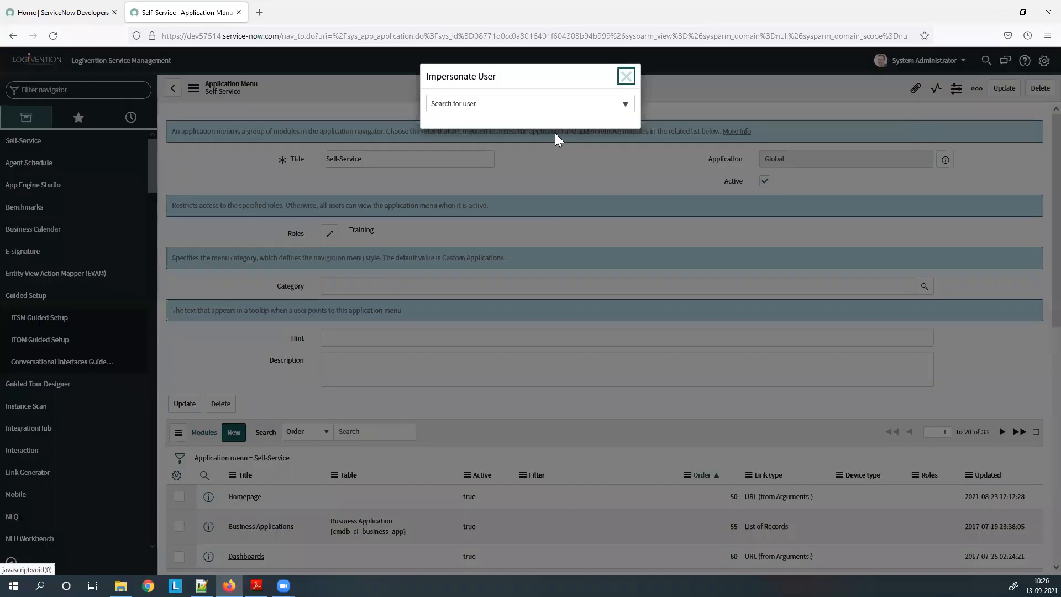
pyautogui.click(474, 235)
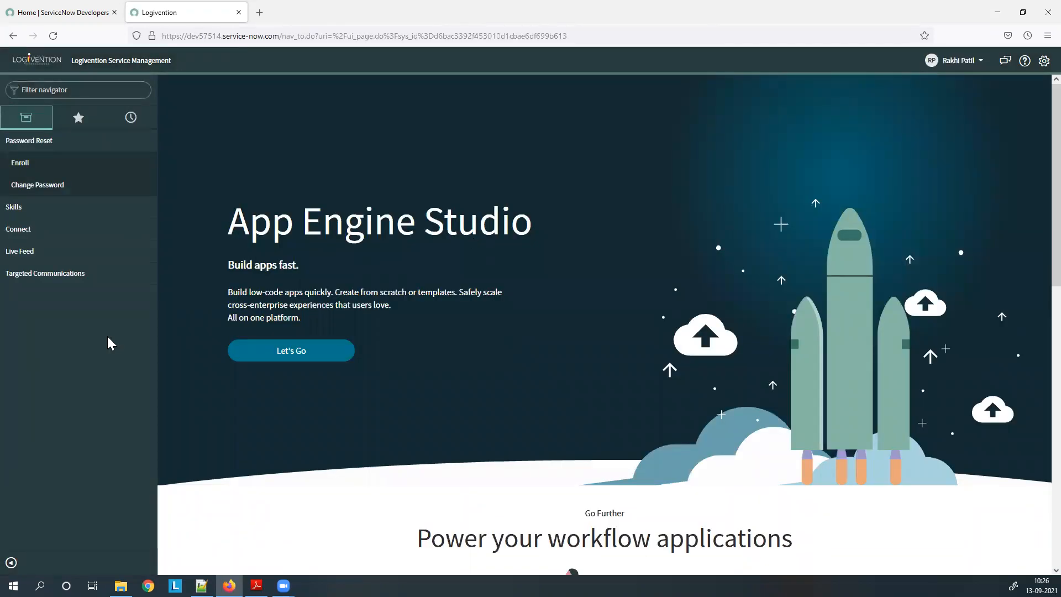
pyautogui.click(976, 66)
pyautogui.click(961, 100)
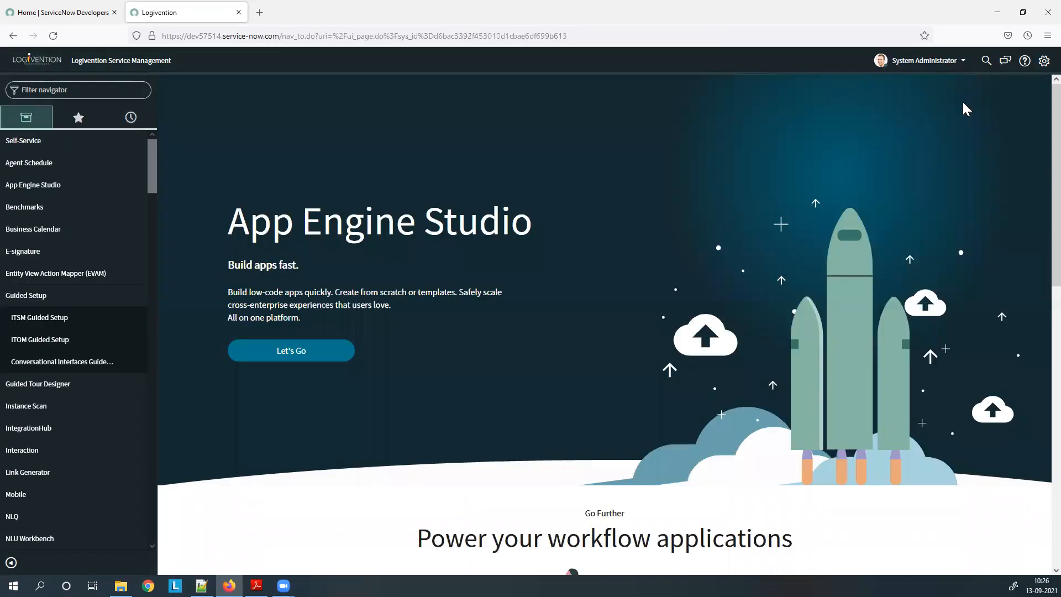
# Open the Users list by filtering the navigator for 'user'.
pyautogui.click(57, 91)
pyautogui.write('user')
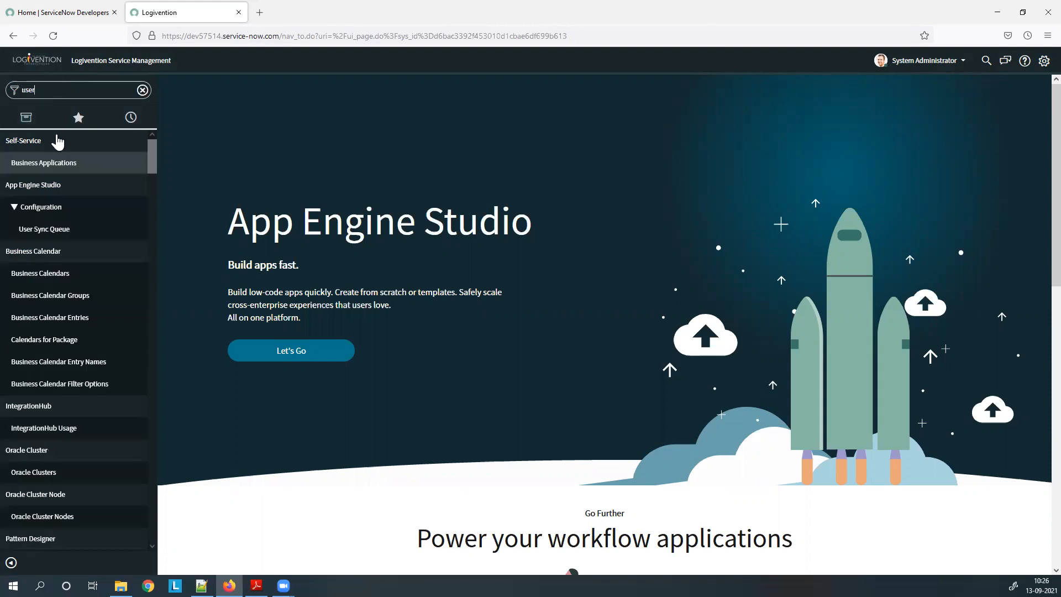
pyautogui.scroll(-5, 53, 475)
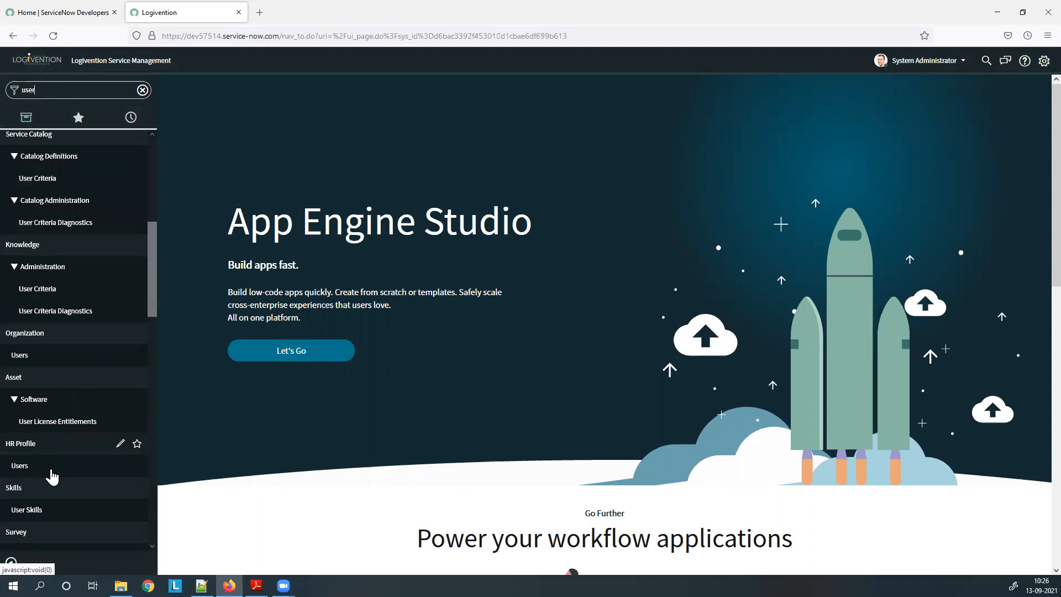
pyautogui.scroll(-4, 72, 454)
pyautogui.scroll(-1, 40, 457)
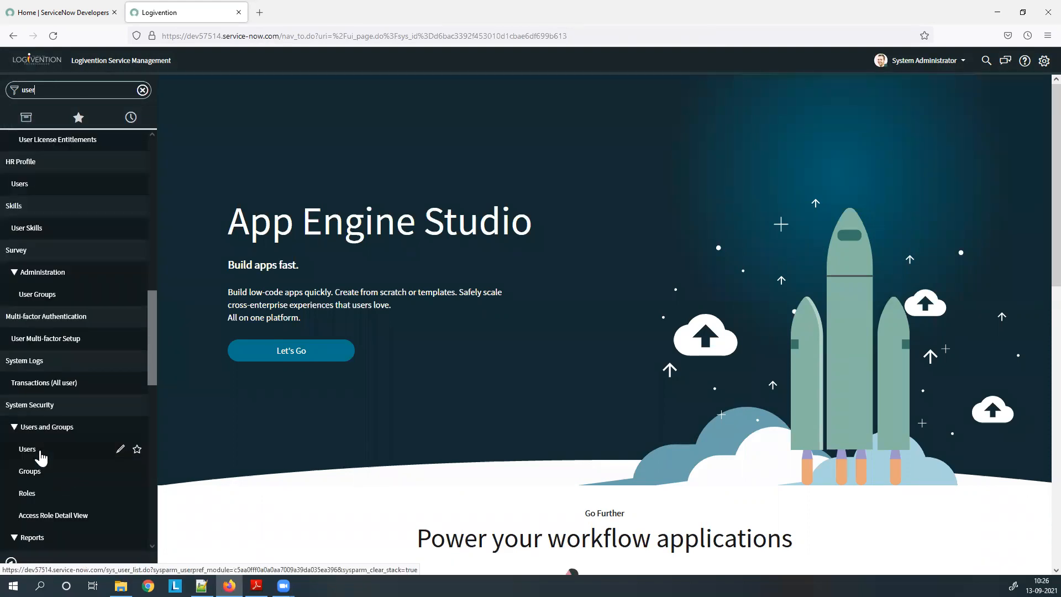
pyautogui.click(40, 453)
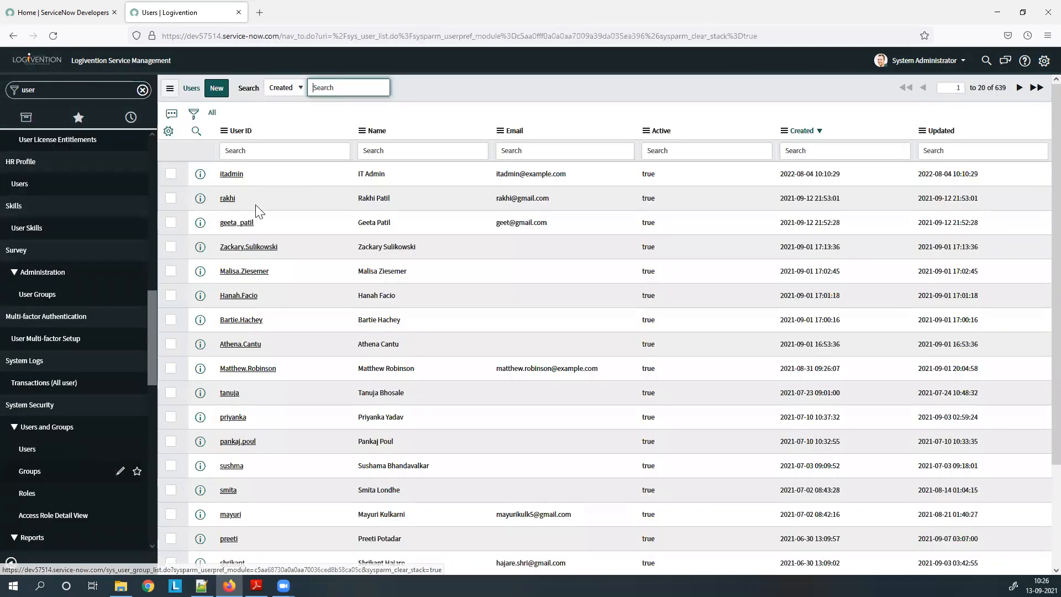
# Open two test users' records in new tabs and show one user's groups, including Training First.
pyautogui.keyDown('ctrl'); pyautogui.click(234, 201); pyautogui.keyUp('ctrl')
pyautogui.keyDown('ctrl'); pyautogui.click(241, 224); pyautogui.keyUp('ctrl')
pyautogui.click(301, 12)
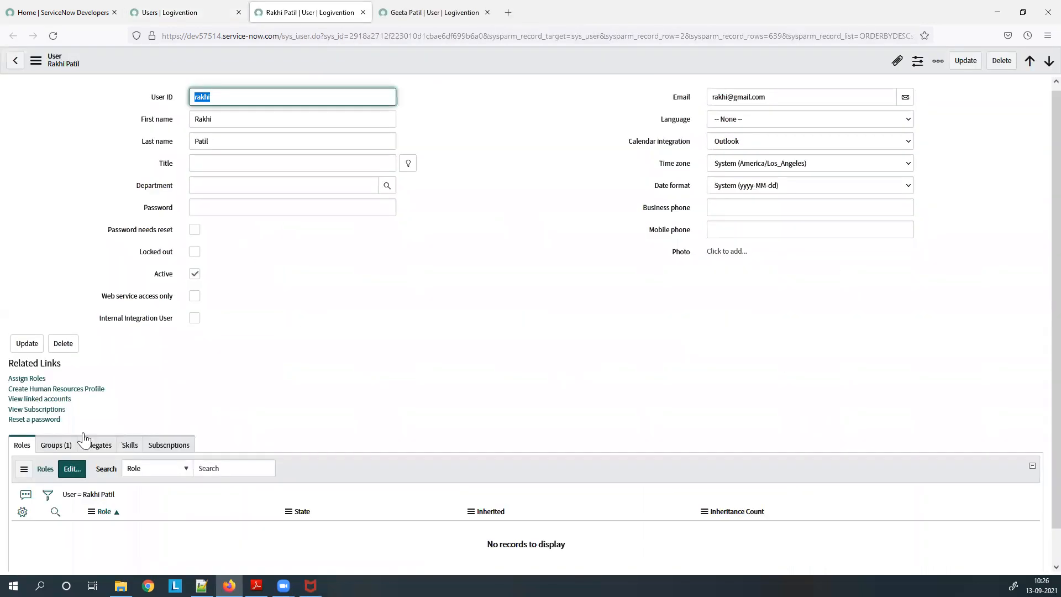
pyautogui.scroll(-1, 76, 440)
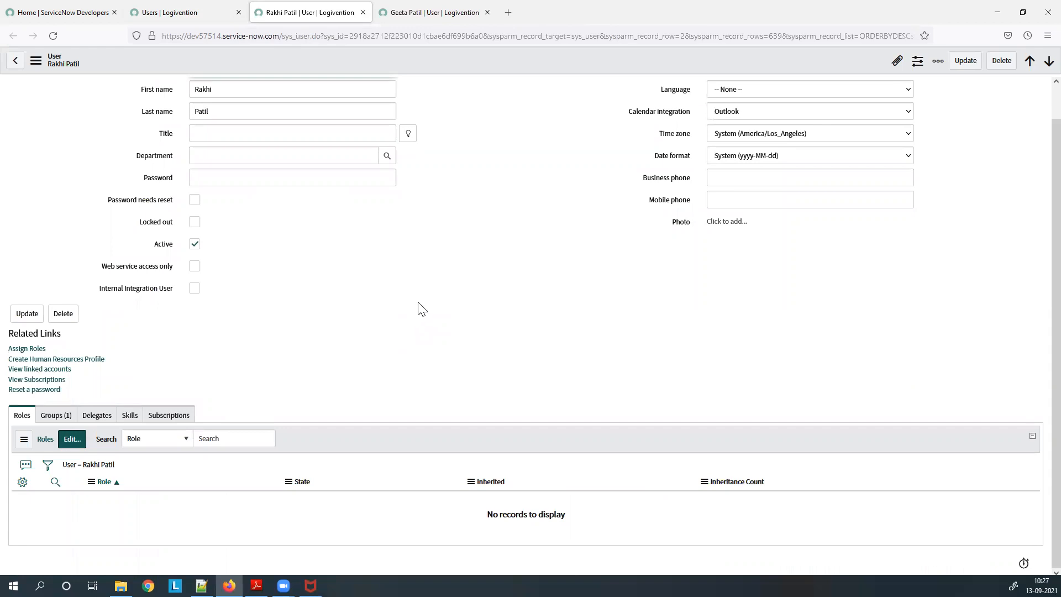
pyautogui.click(195, 18)
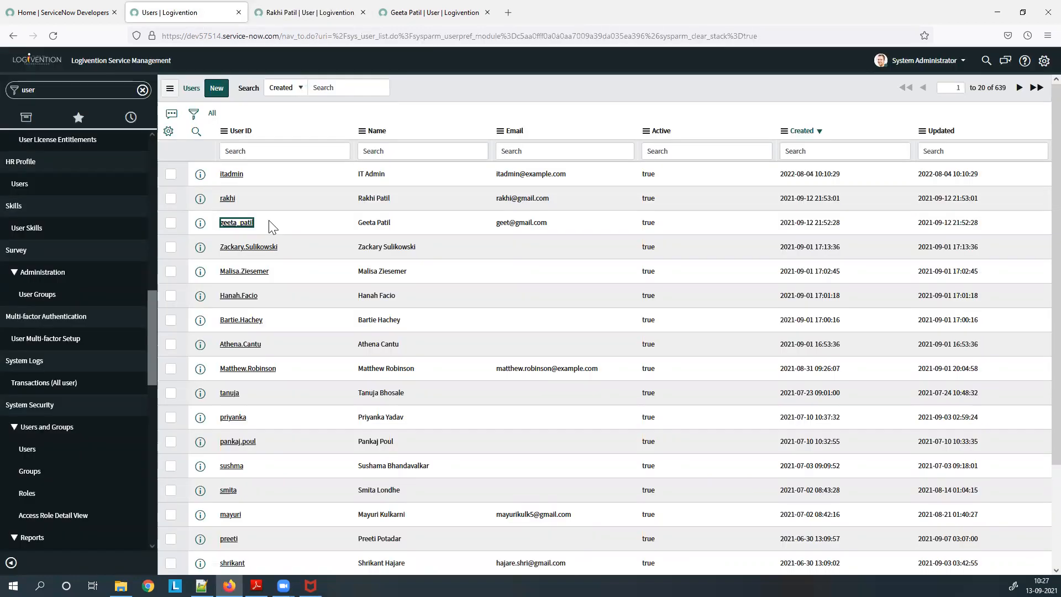
pyautogui.click(335, 13)
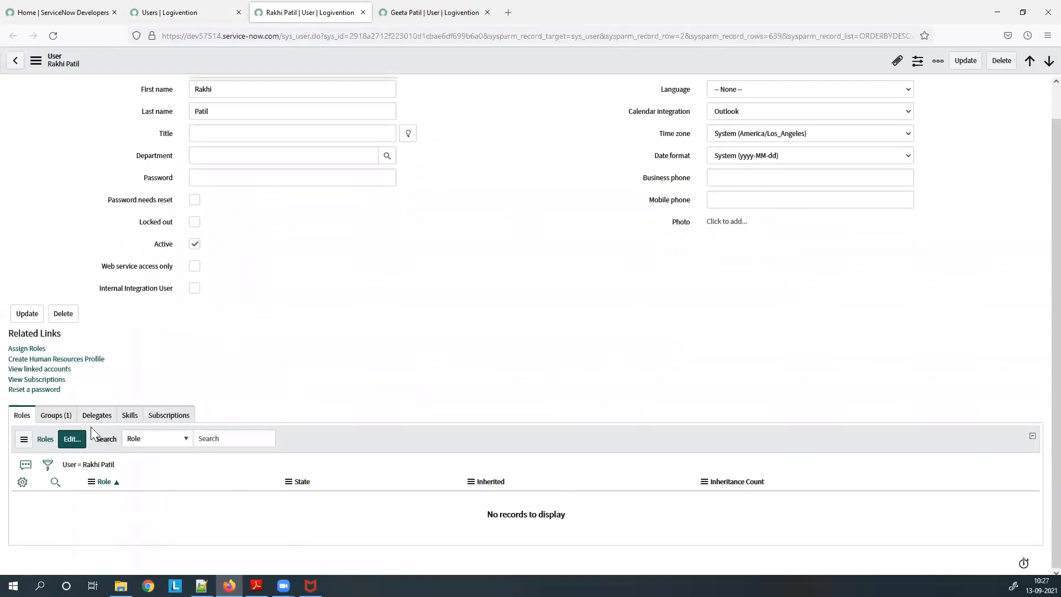
pyautogui.click(64, 420)
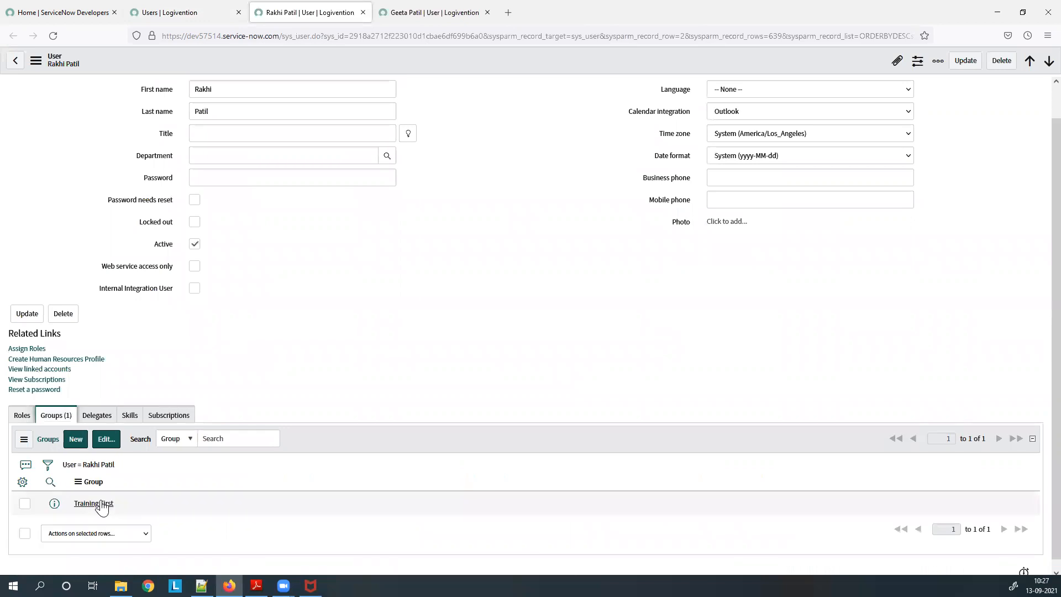
# Add the Training role, found by searching 'train', to the Training First group and save.
pyautogui.click(102, 504)
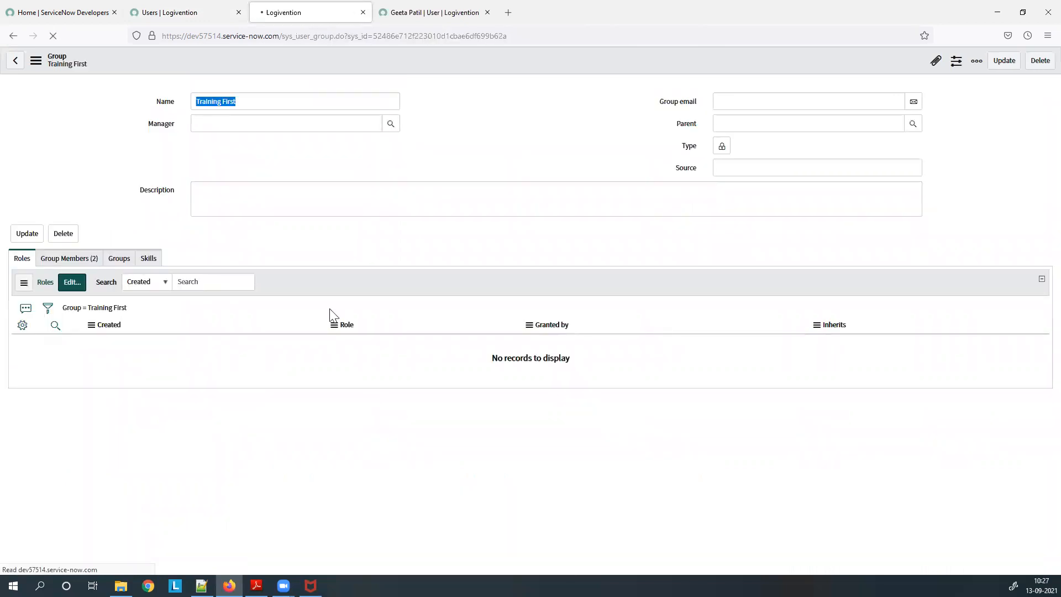
pyautogui.click(75, 286)
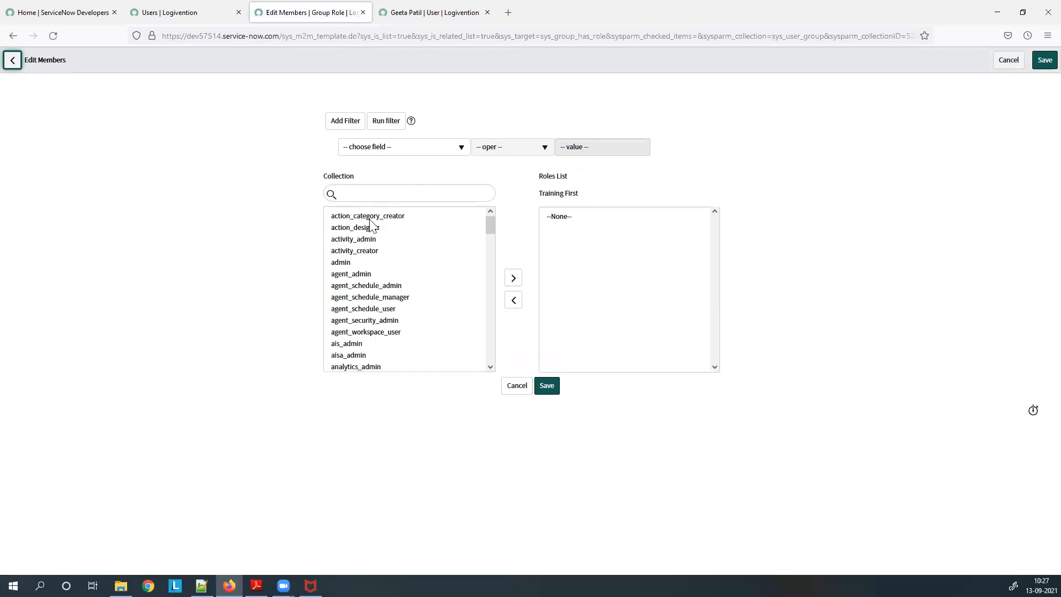
pyautogui.click(374, 199)
pyautogui.write('t')
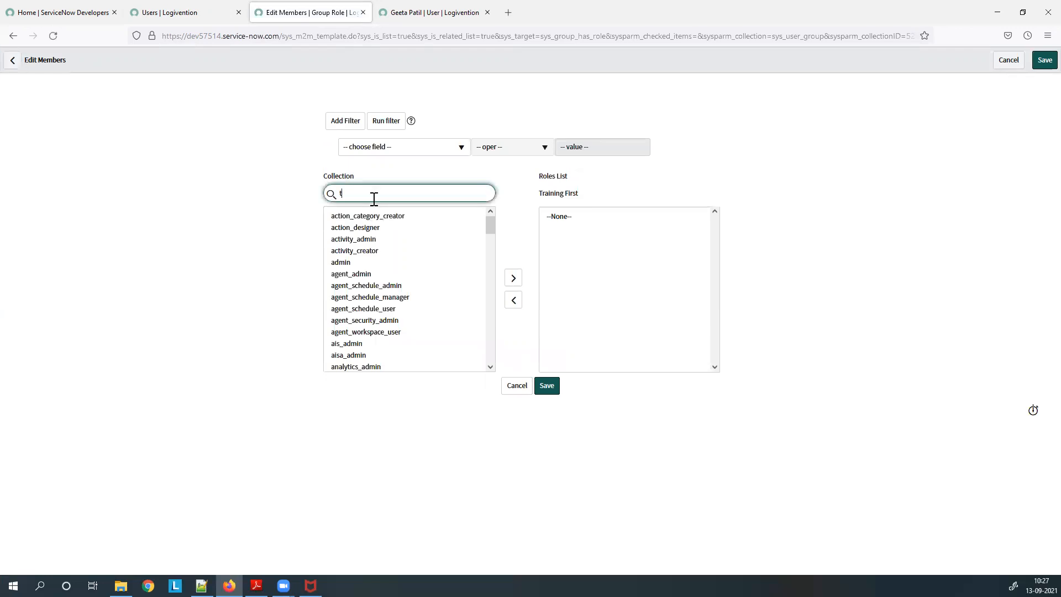
pyautogui.write('rain')
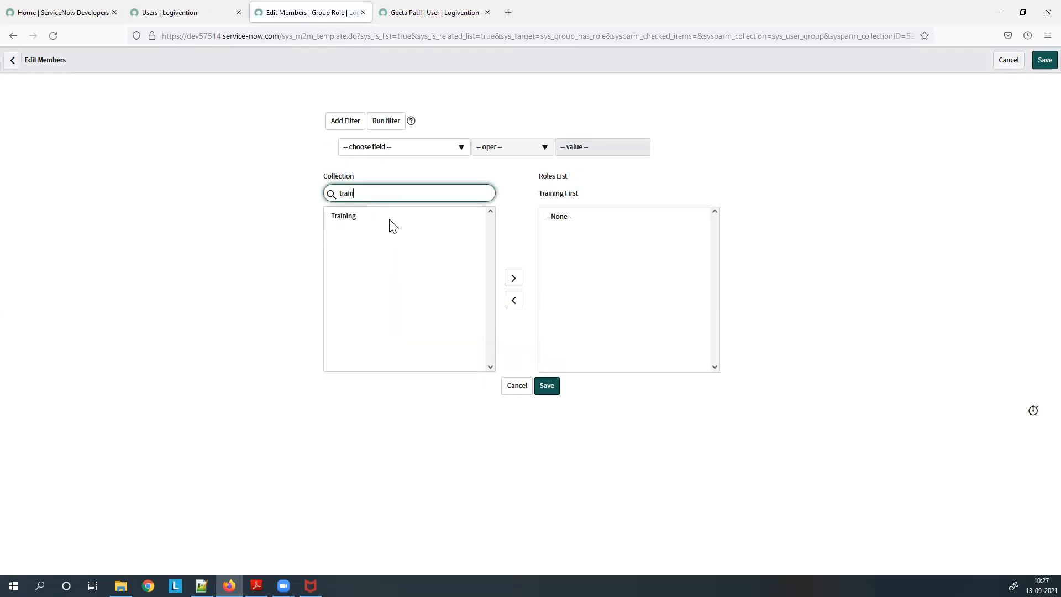
pyautogui.click(546, 385)
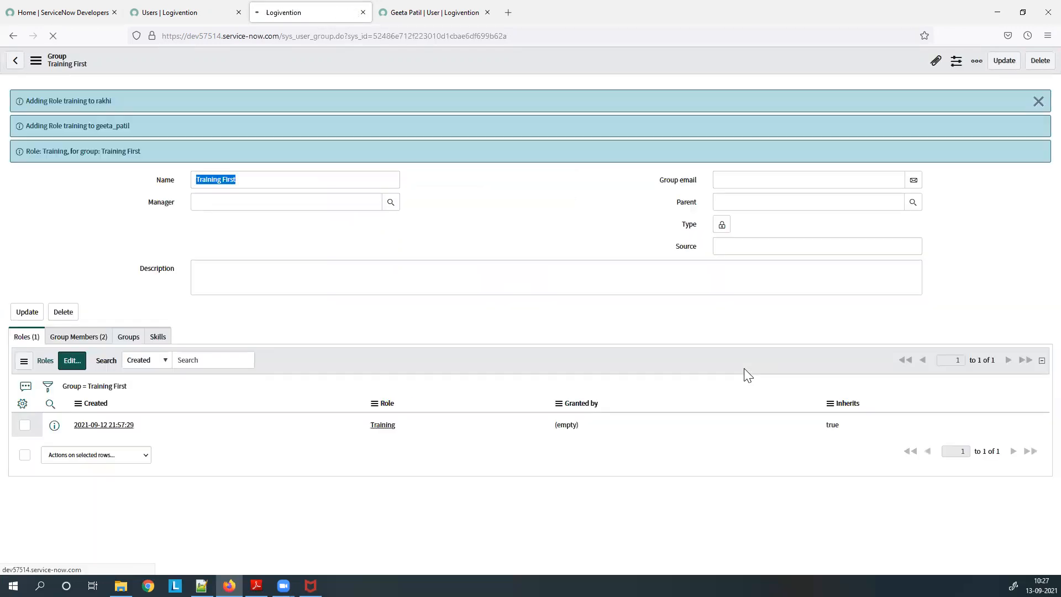
# Reload the other test user's record, check its Groups list, then go back to the Users list tab.
pyautogui.click(410, 18)
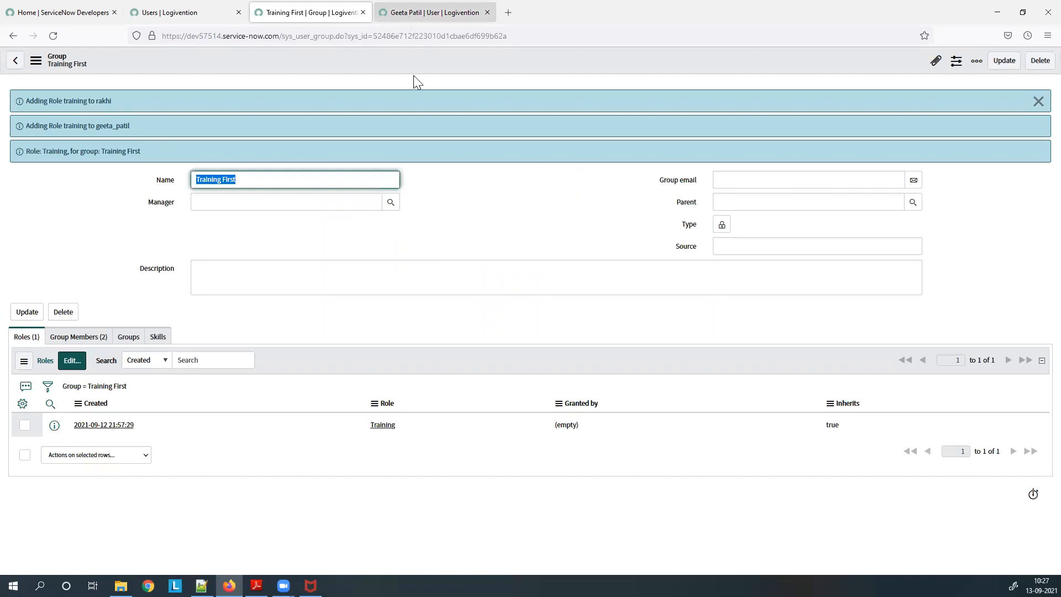
pyautogui.rightClick(435, 228)
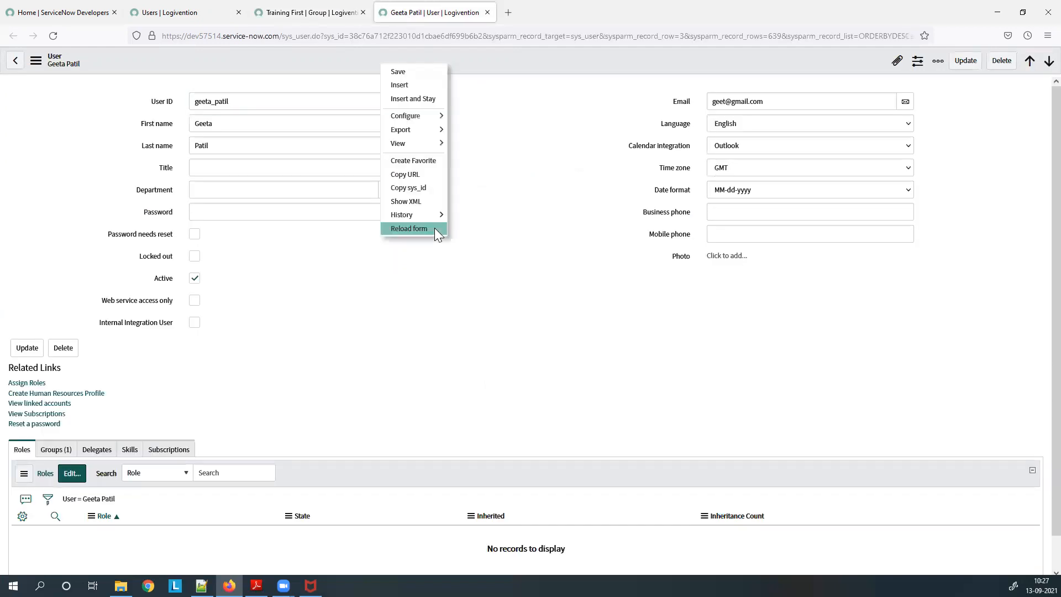
pyautogui.click(435, 228)
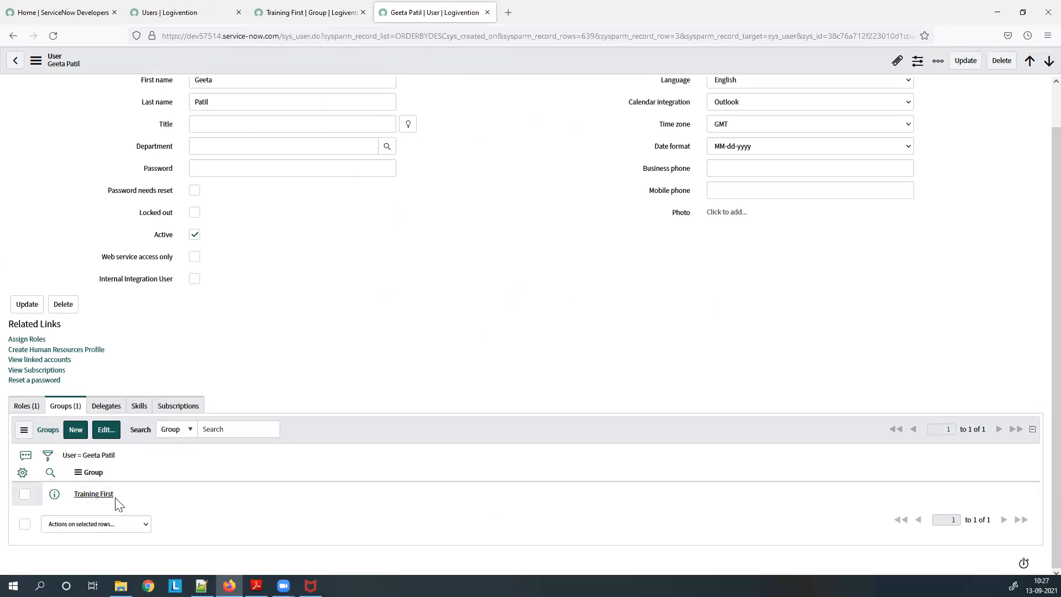
pyautogui.click(26, 405)
pyautogui.click(205, 9)
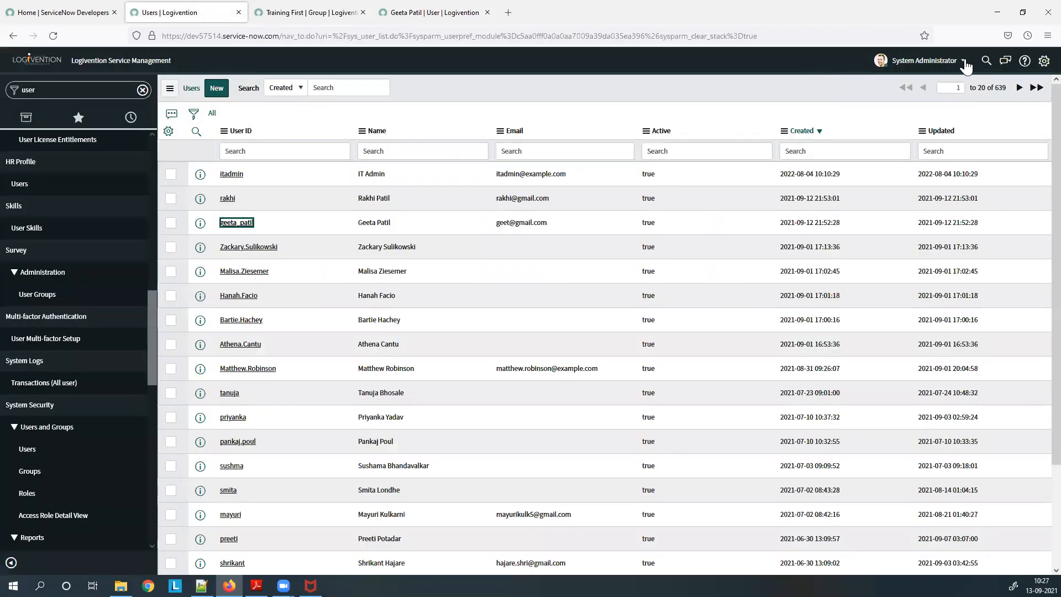
# Impersonate the recent test user, check their navigator with a 'users' filter, then end impersonation.
pyautogui.click(964, 62)
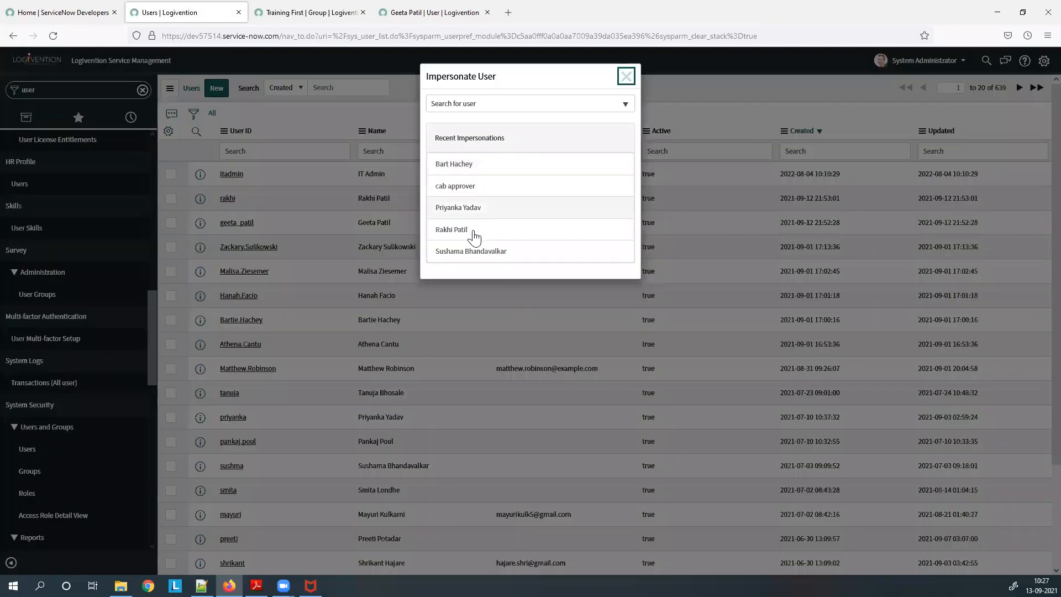
pyautogui.click(473, 233)
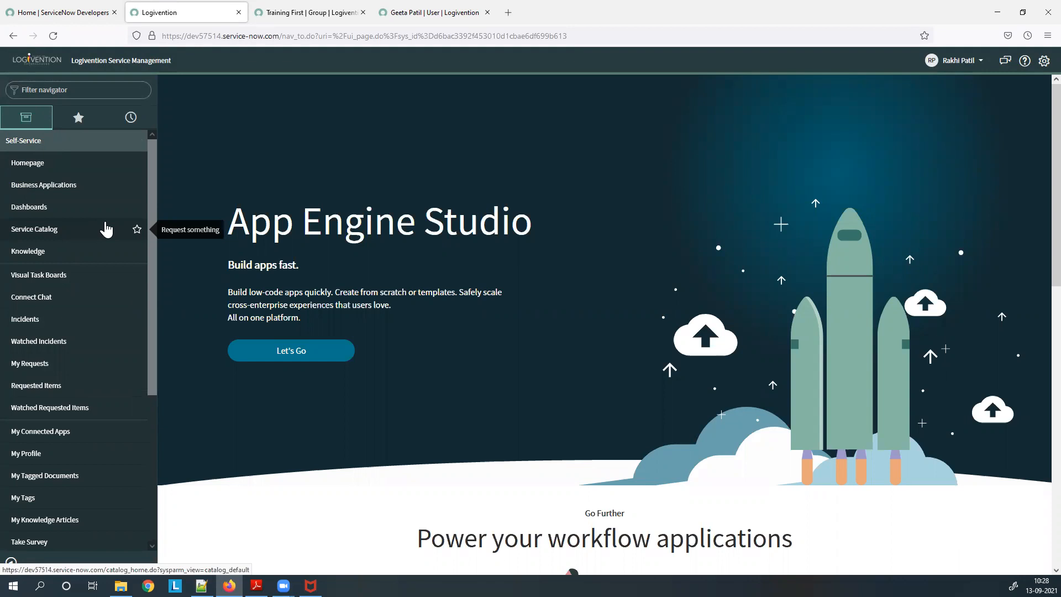
pyautogui.click(99, 84)
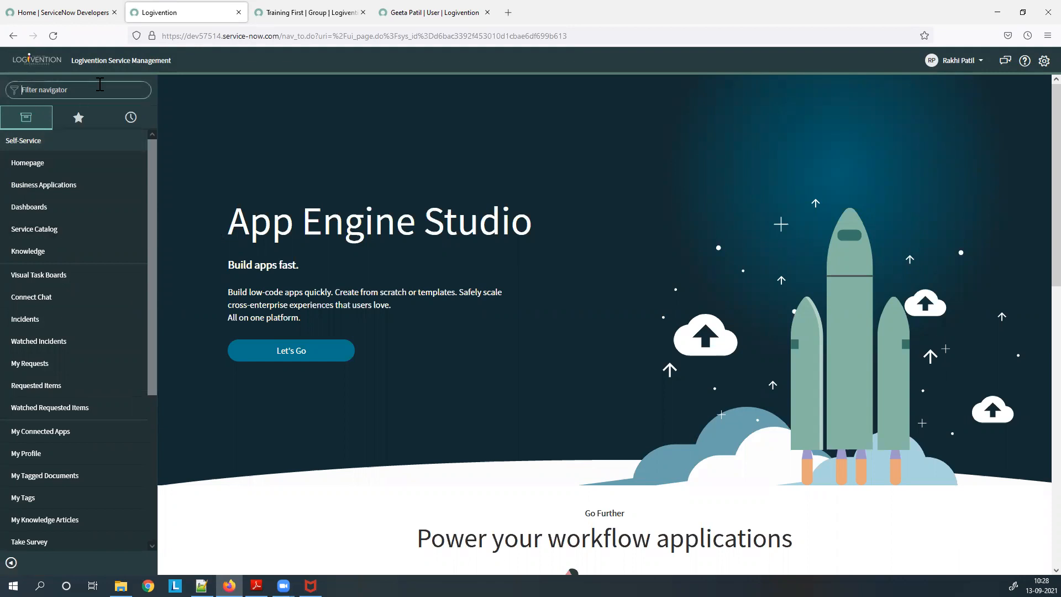
pyautogui.write('users')
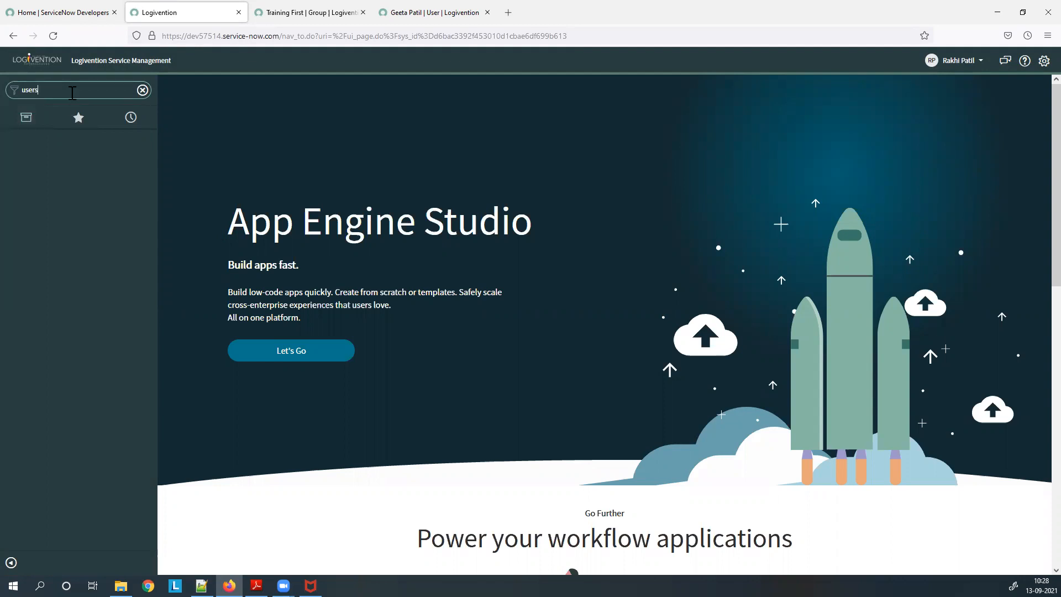
pyautogui.moveTo(76, 93); pyautogui.dragTo(12, 98)
pyautogui.click(971, 65)
pyautogui.click(956, 95)
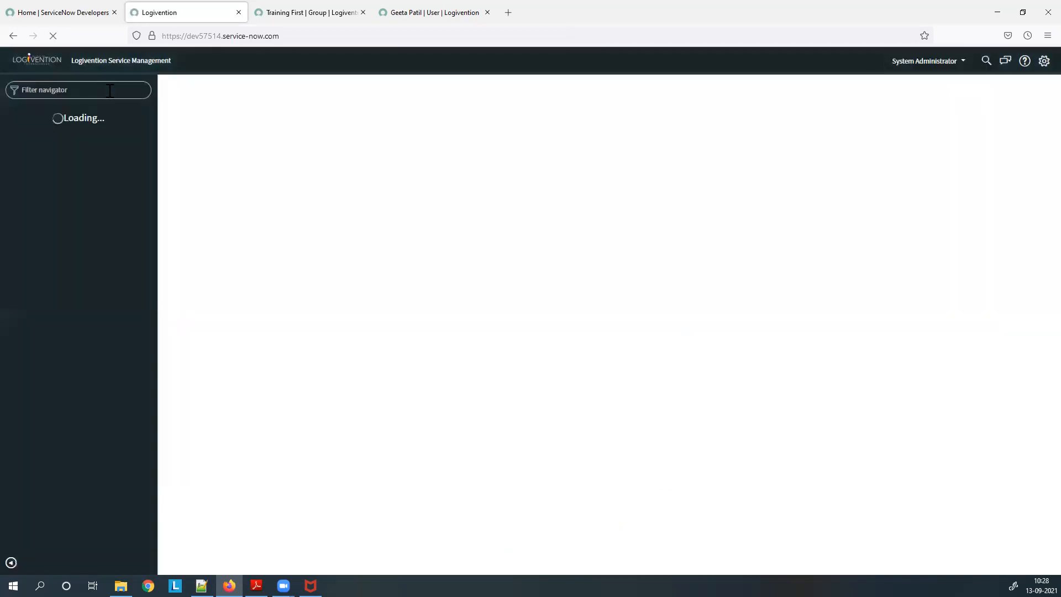
# Open the Users list, filter User ID by '*admin', and open the admin user record.
pyautogui.click(110, 92)
pyautogui.write('users')
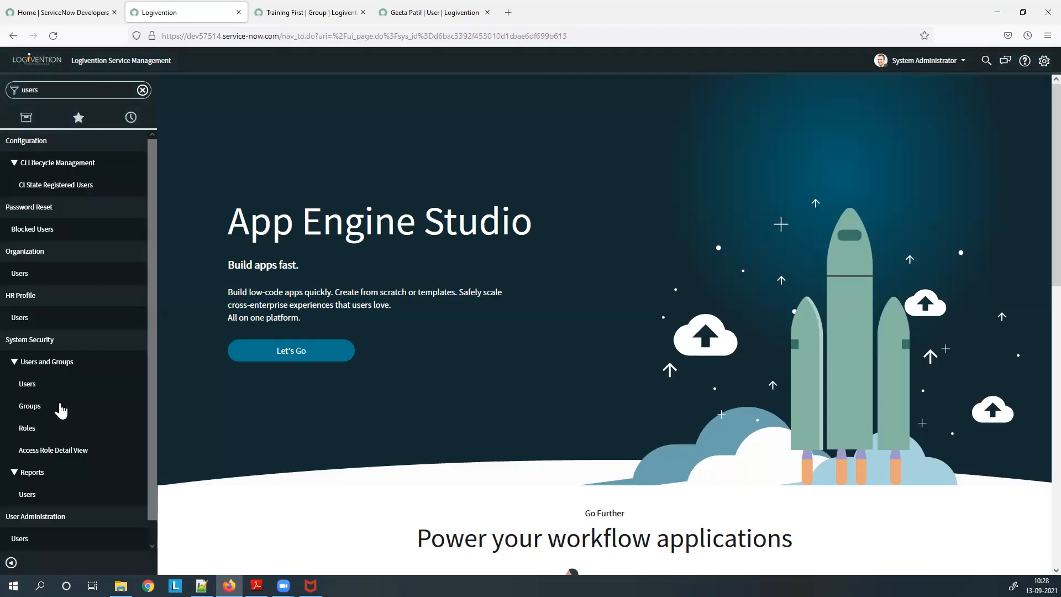
pyautogui.click(28, 385)
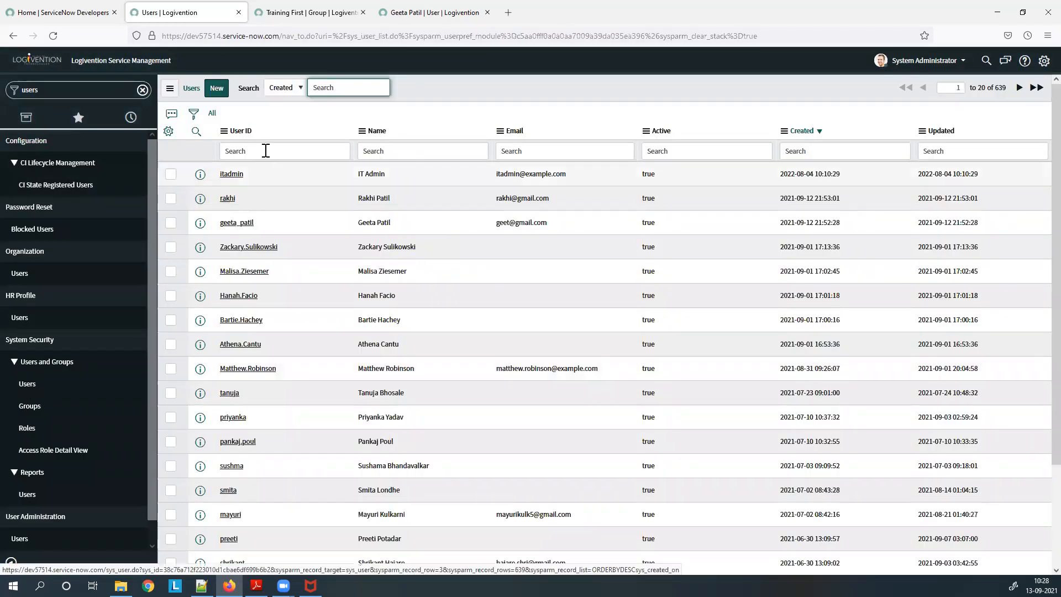
pyautogui.click(267, 151)
pyautogui.write('*')
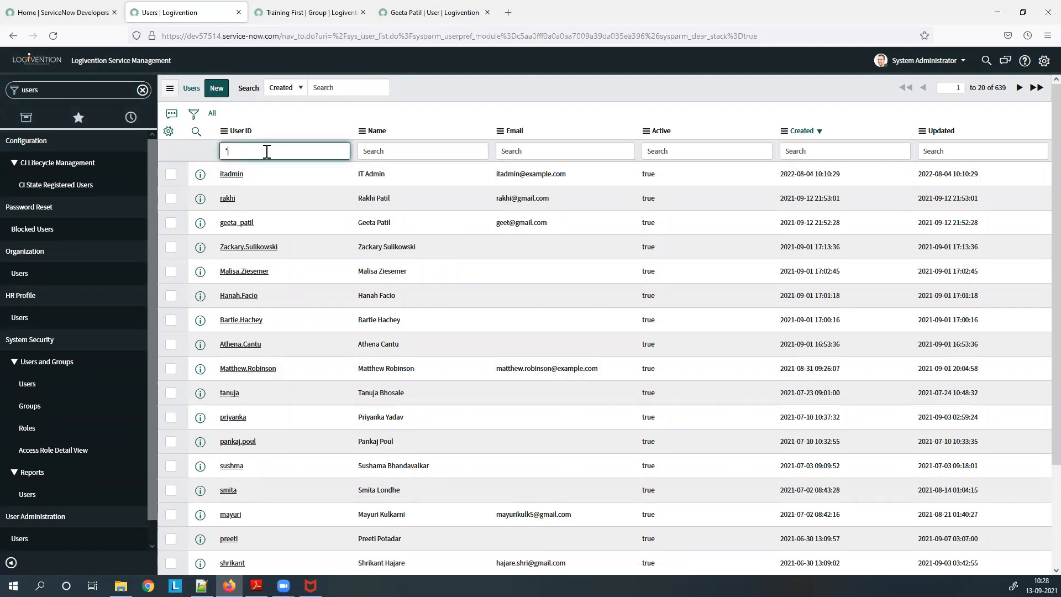
pyautogui.write('admin')
pyautogui.press('Return')
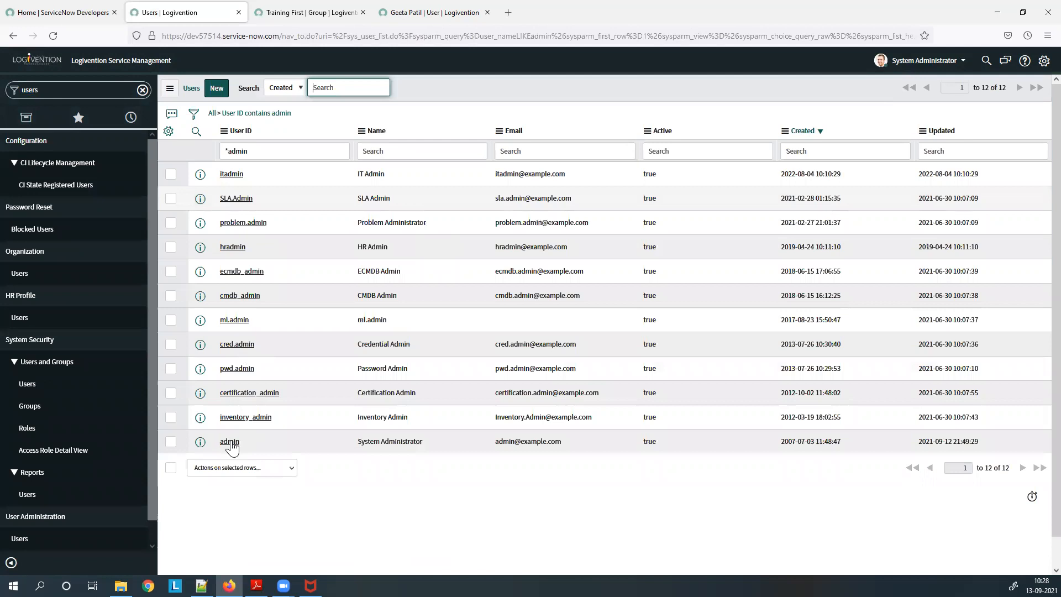
pyautogui.click(230, 442)
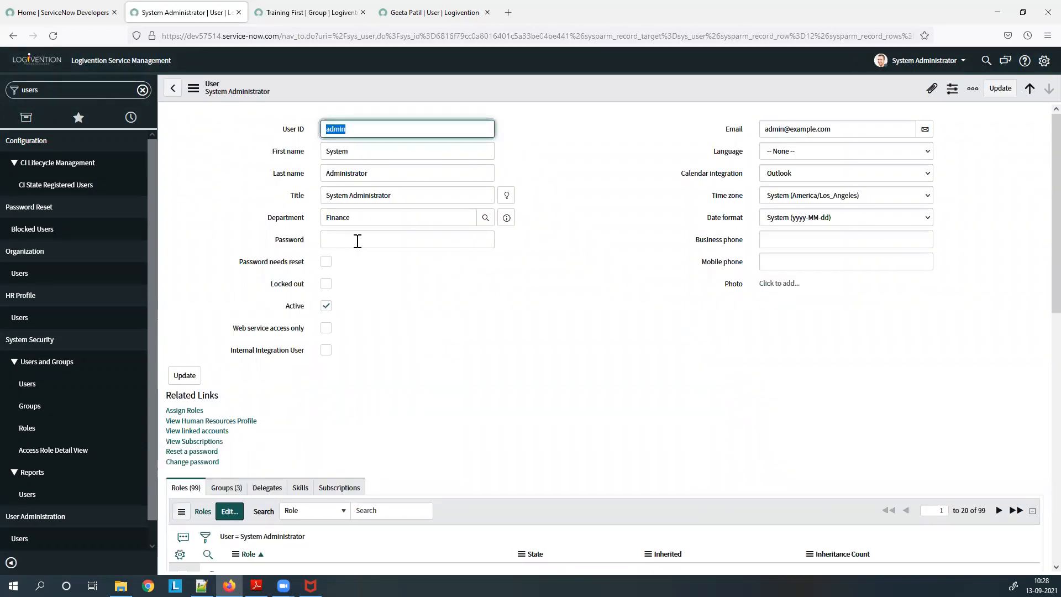
# Dismiss the login suggestions, clear the navigator filter, and start editing Self-Service's Homepage module.
pyautogui.click(390, 242)
pyautogui.click(528, 270)
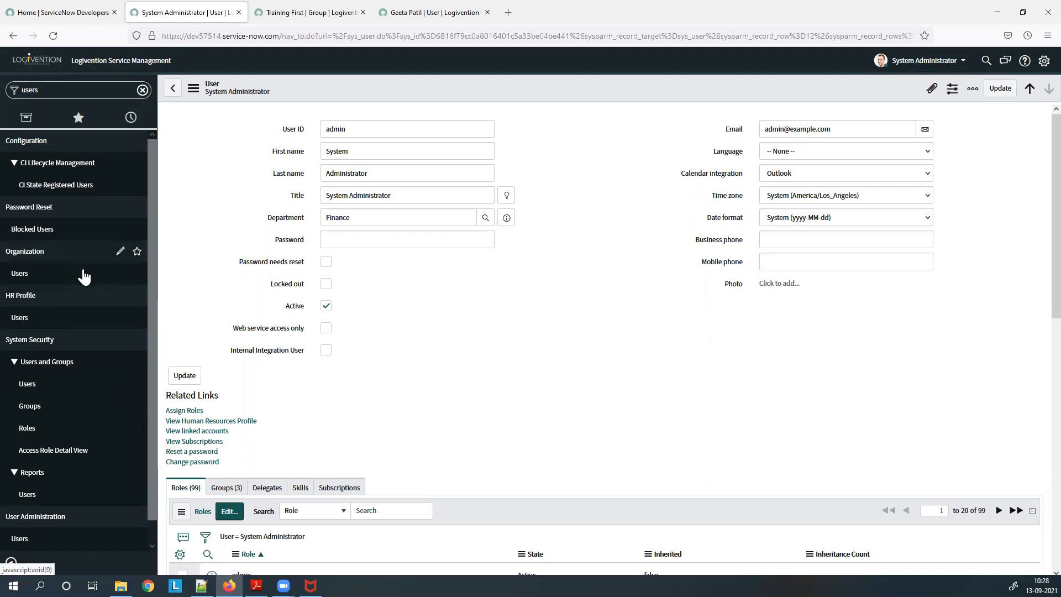
pyautogui.click(55, 360)
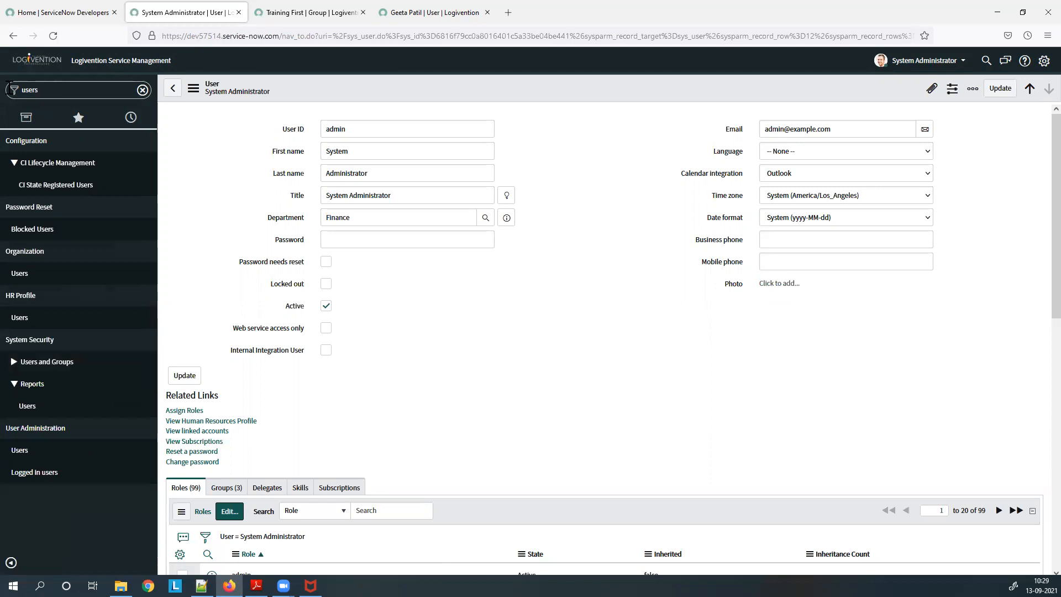
pyautogui.hotkey('ctrl', 'a')
pyautogui.press('BackSpace')
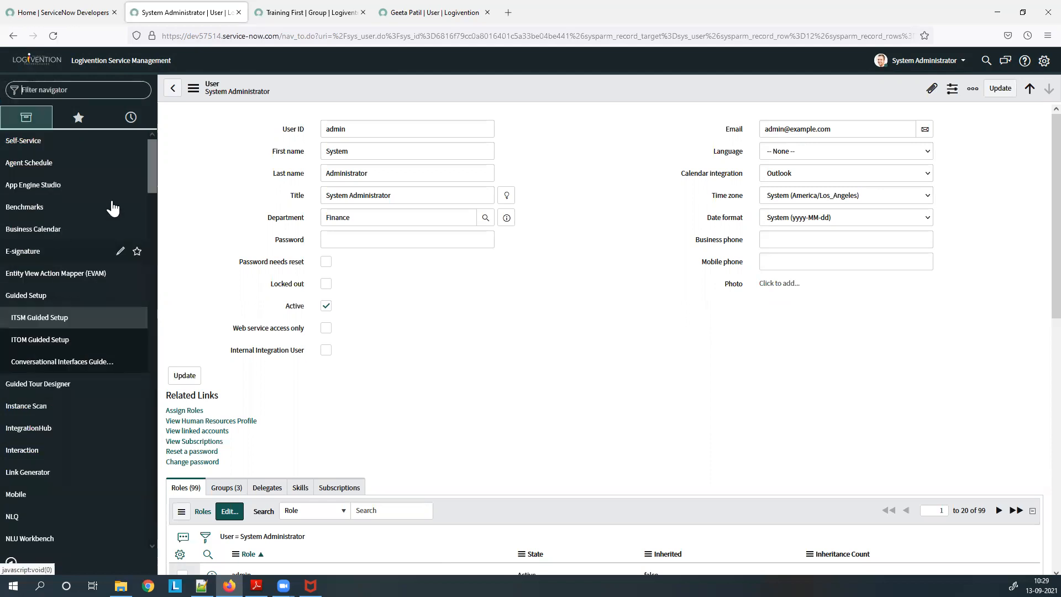
pyautogui.click(57, 142)
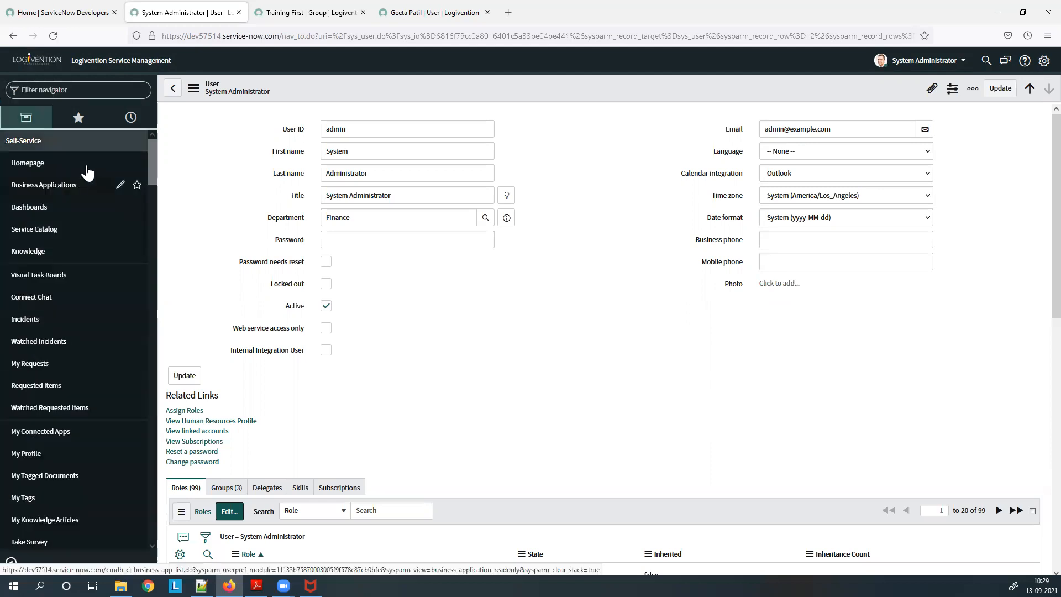
pyautogui.click(118, 168)
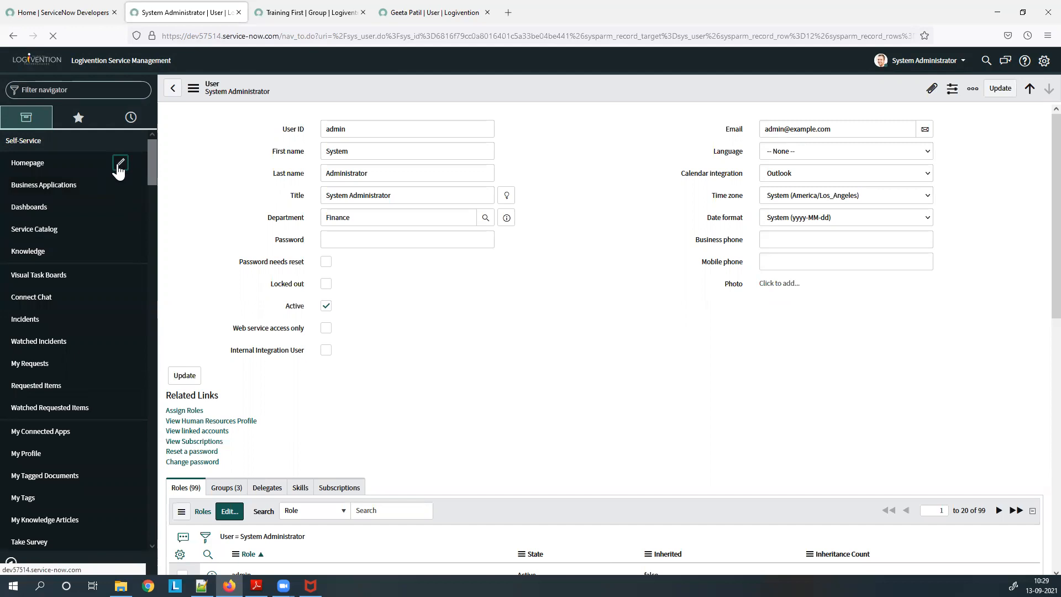
# Dismiss the browser context menu so the Homepage module form loads, then focus the navigator filter.
pyautogui.rightClick(117, 168)
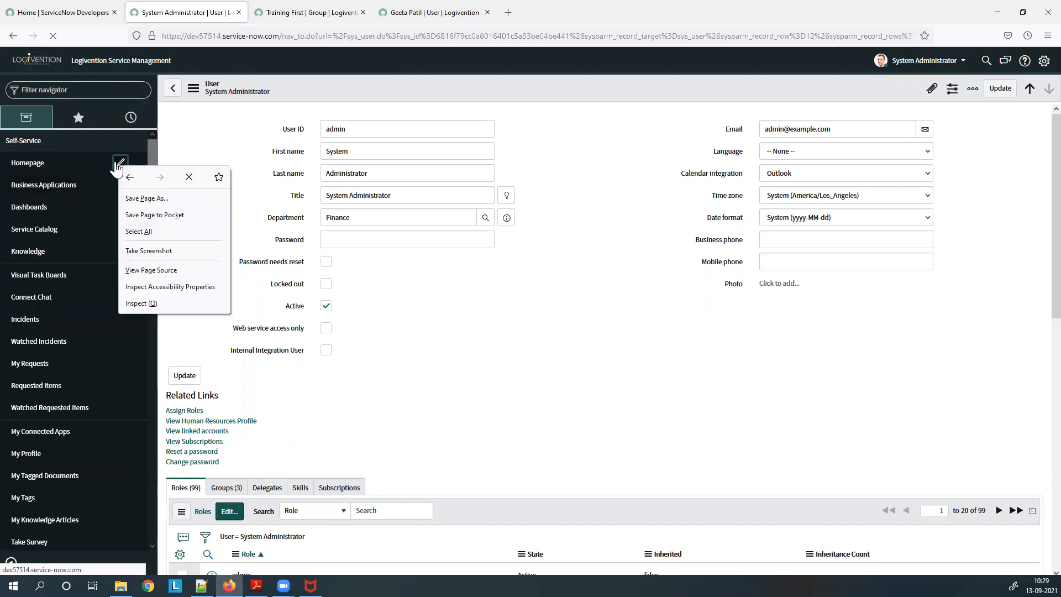
pyautogui.press('Escape')
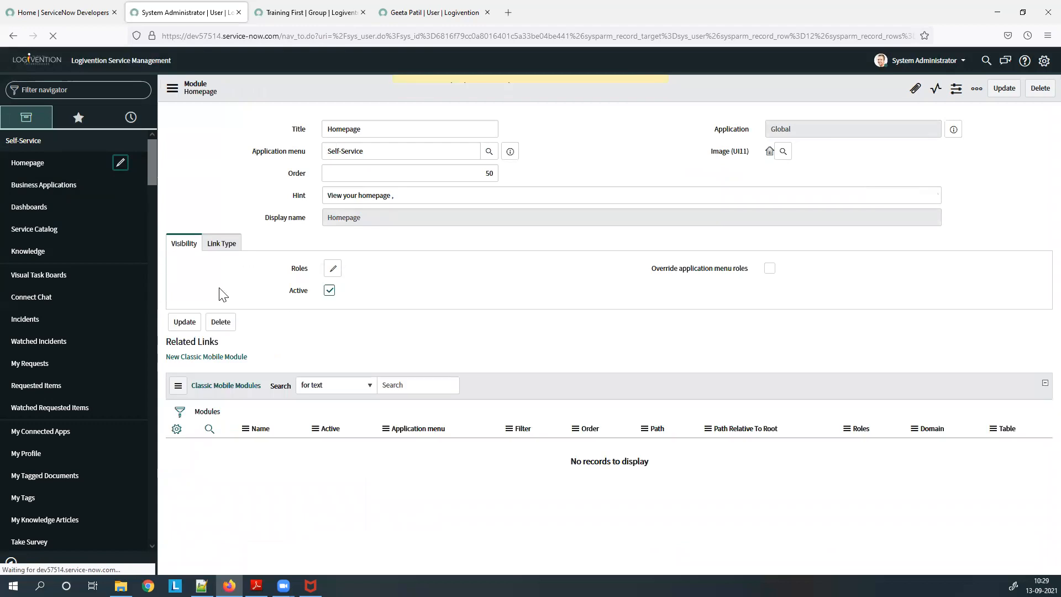
pyautogui.click(64, 94)
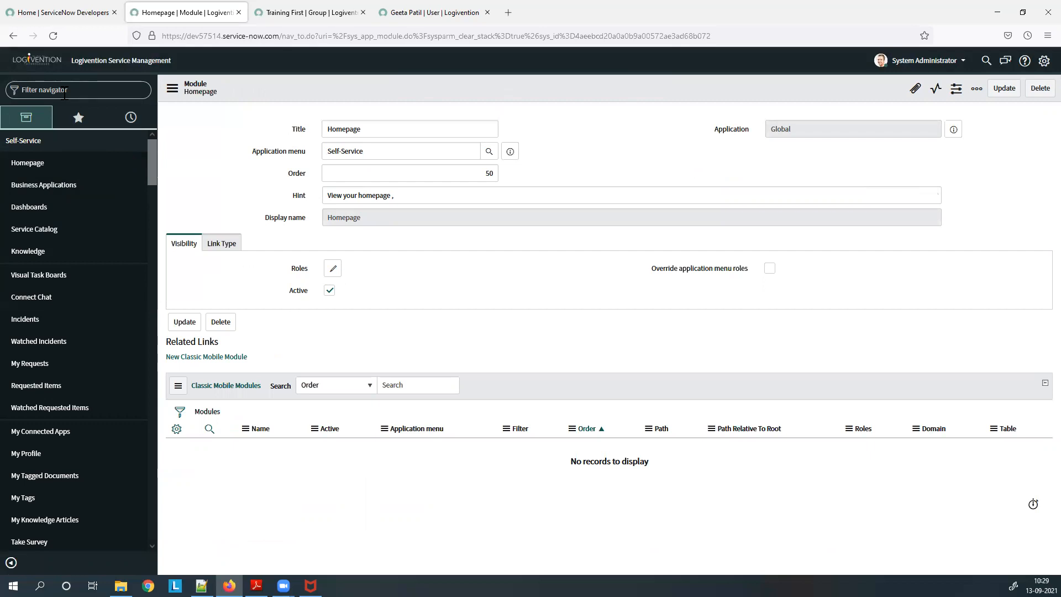
# Filter the navigator for 'application me' and open the Application Menus list.
pyautogui.write('applicaion')
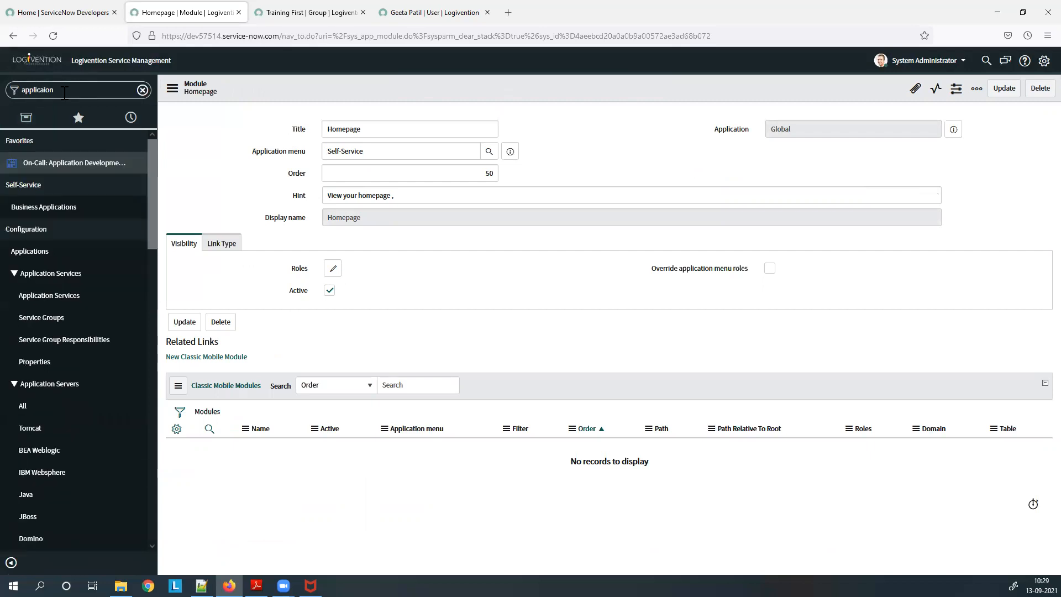
pyautogui.press('BackSpace')
pyautogui.press('BackSpace')
pyautogui.press('BackSpace')
pyautogui.write('tion me')
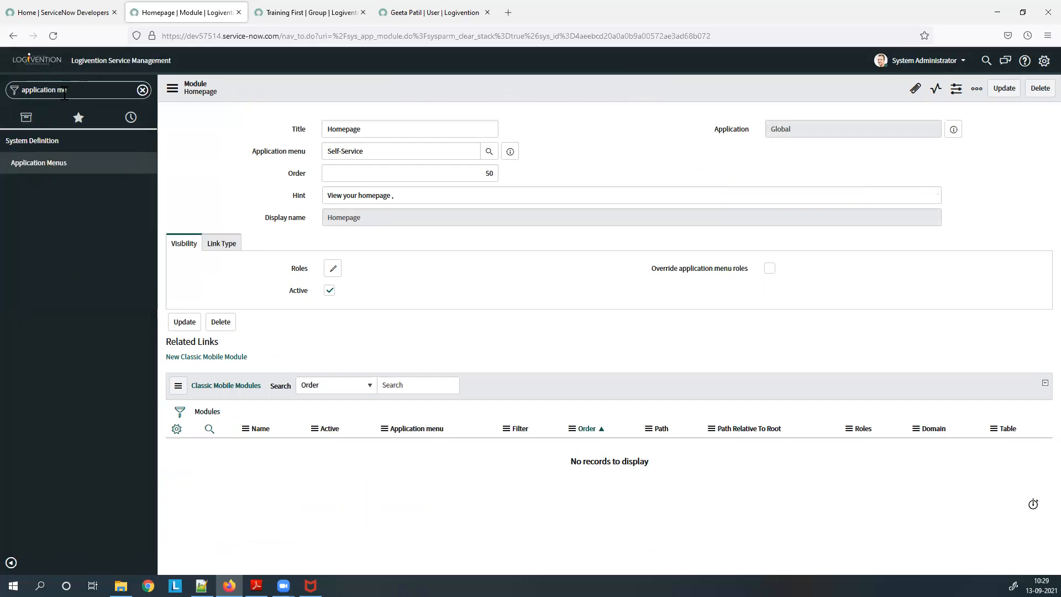
pyautogui.click(45, 169)
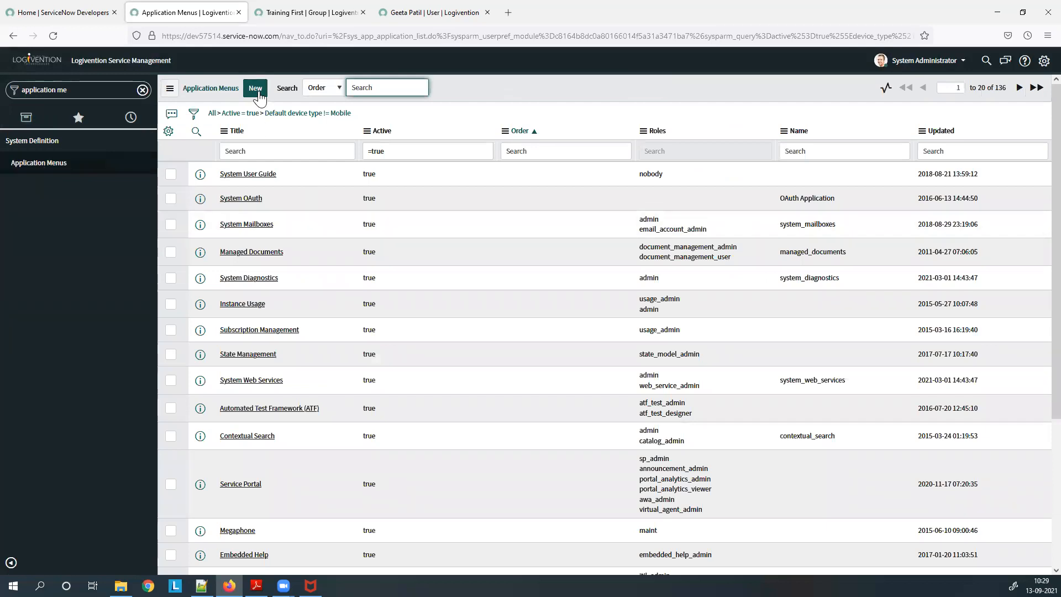
# Create a 'Training Application' menu restricted to the Training role and save it.
pyautogui.click(255, 90)
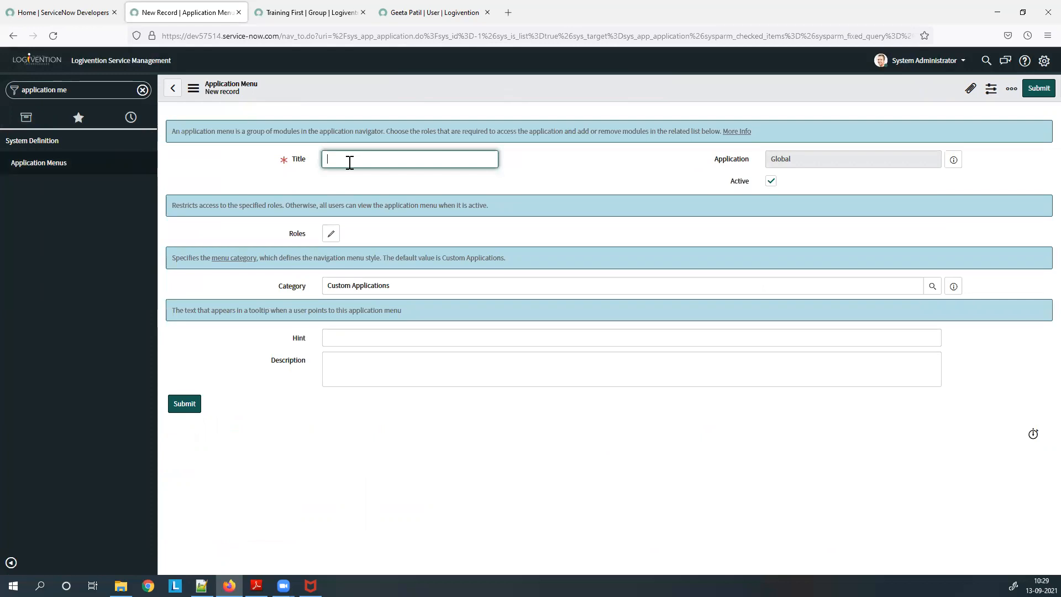
pyautogui.write('Training Application M')
pyautogui.press('BackSpace')
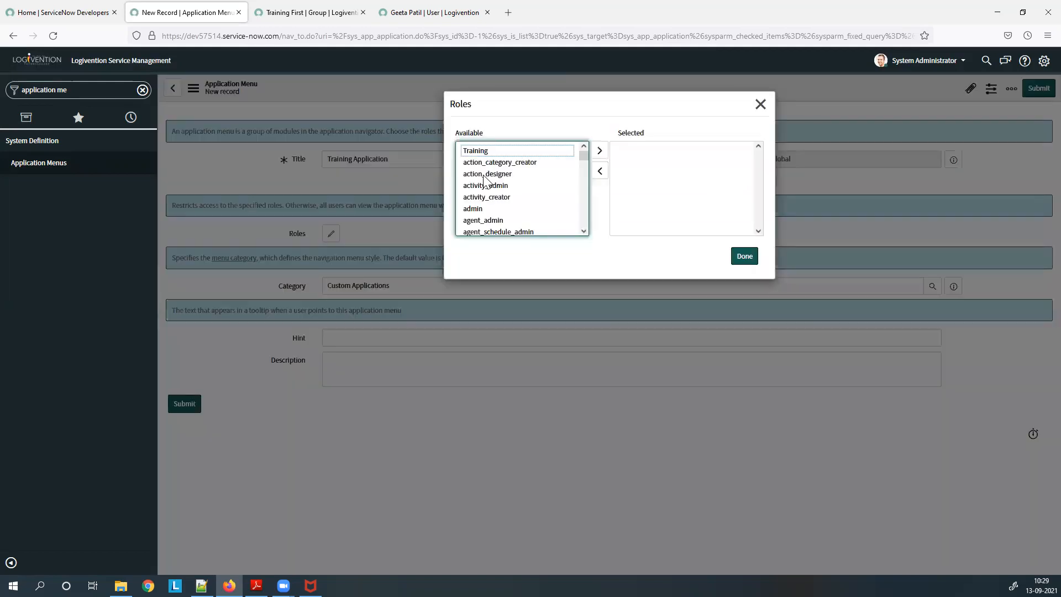
pyautogui.click(756, 263)
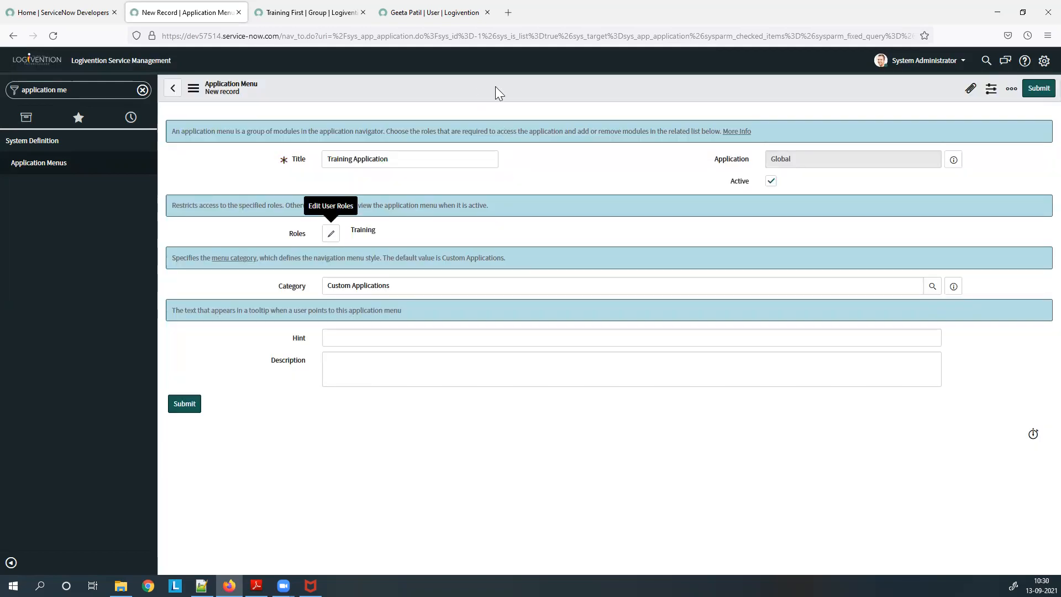
pyautogui.rightClick(502, 91)
pyautogui.click(503, 98)
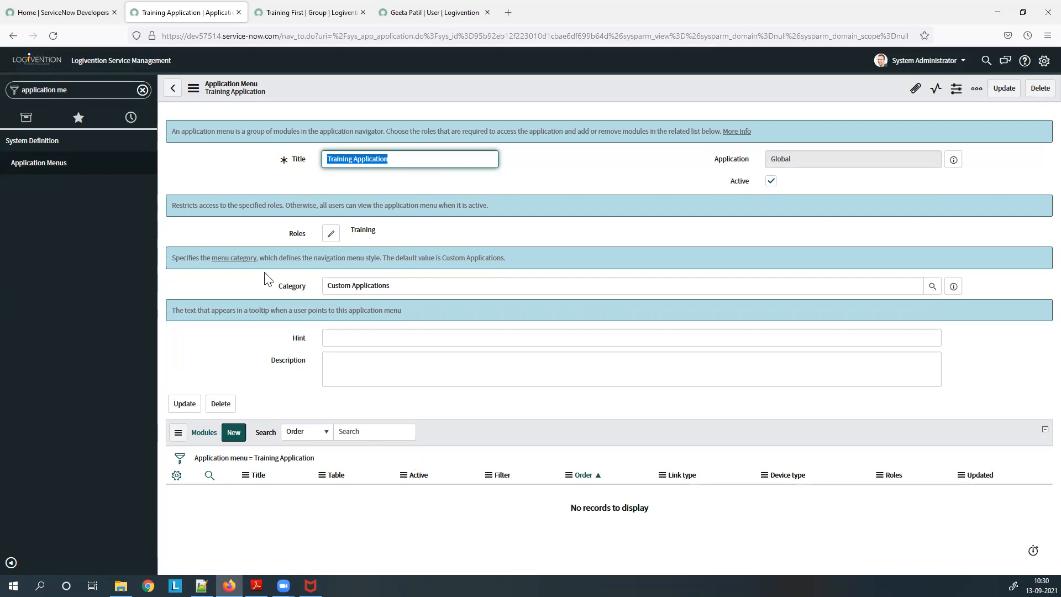
# Filter the navigator for 'Module', open the Modules list and start a new module.
pyautogui.click(92, 93)
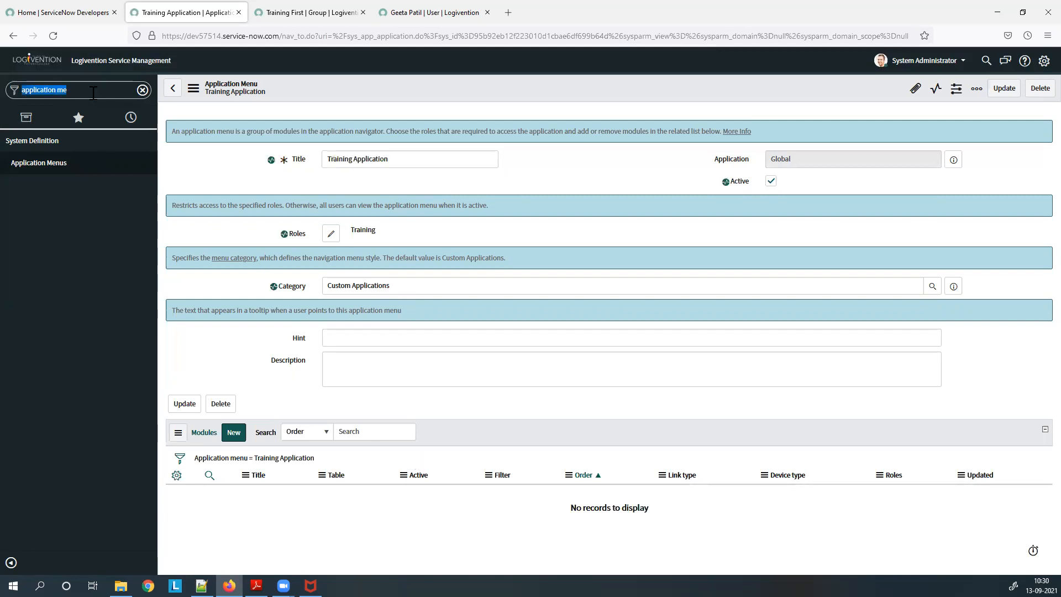
pyautogui.press('BackSpace')
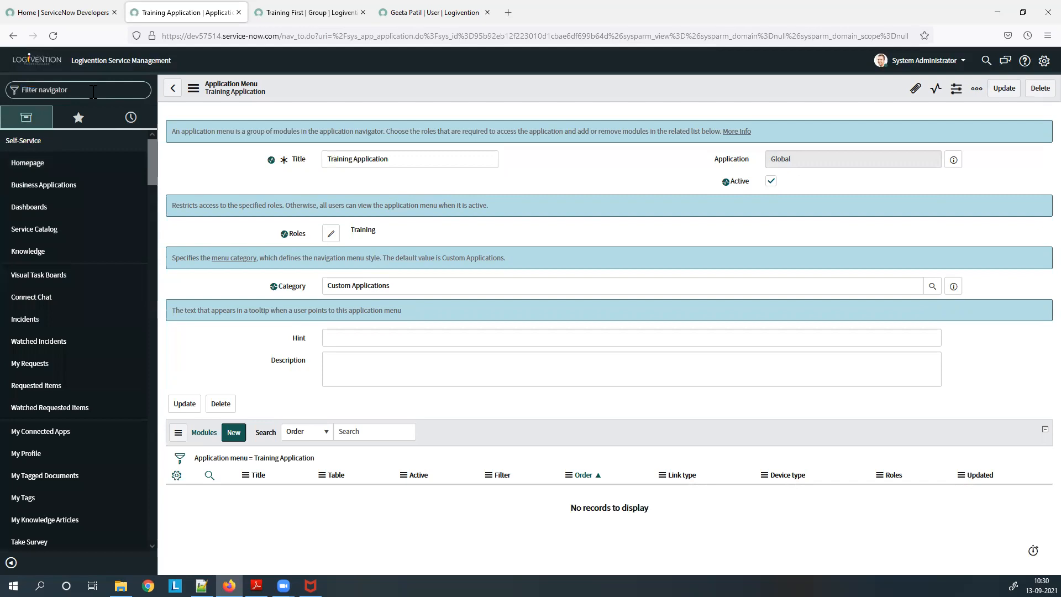
pyautogui.write('traini')
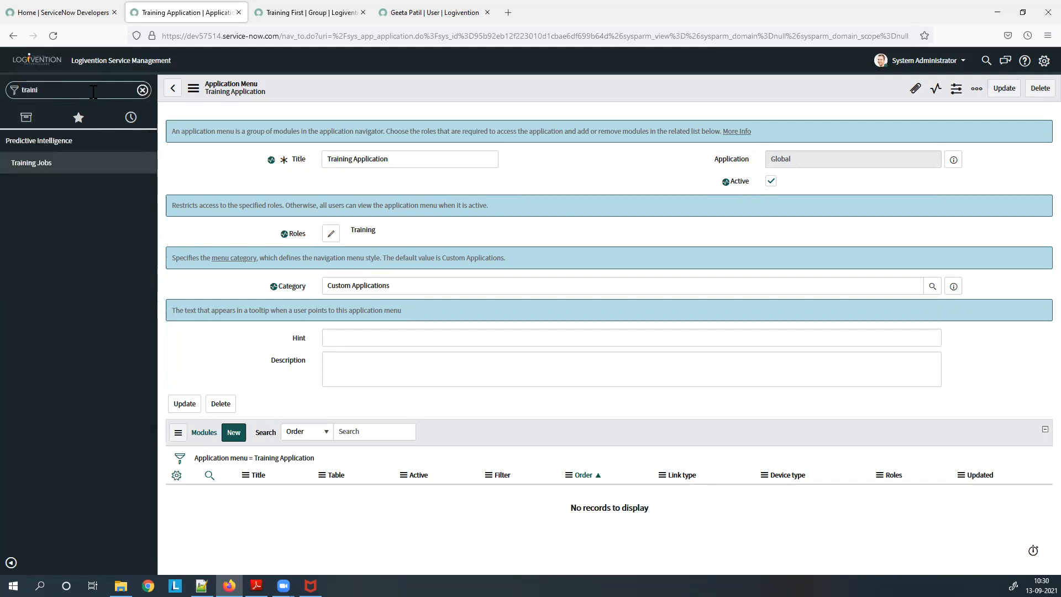
pyautogui.press('BackSpace')
pyautogui.press('BackSpace')
pyautogui.press('BackSpace')
pyautogui.press('BackSpace')
pyautogui.press('BackSpace')
pyautogui.press('BackSpace')
pyautogui.write('Mo')
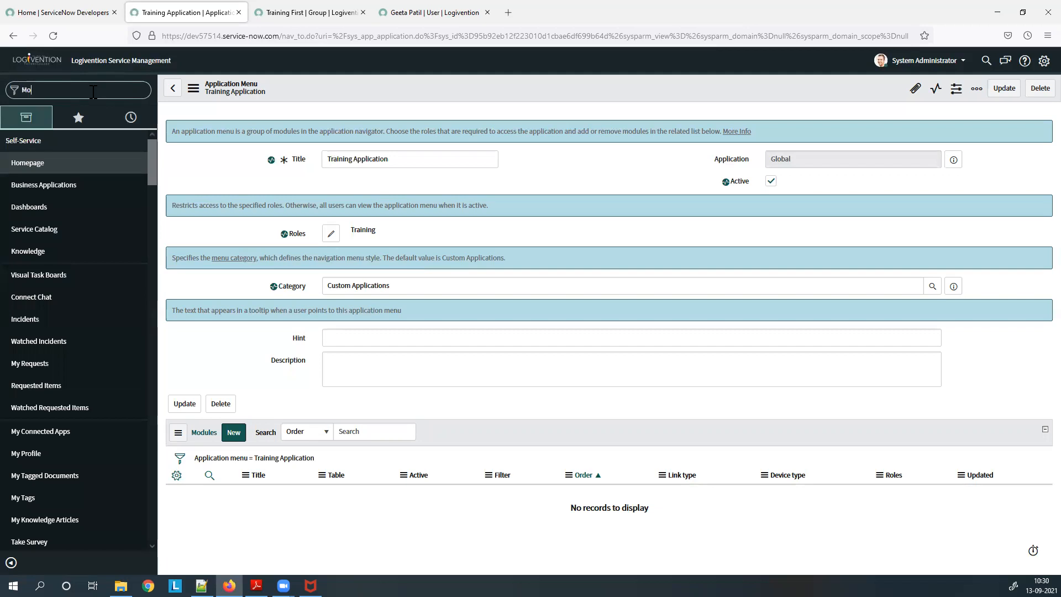
pyautogui.write('dule')
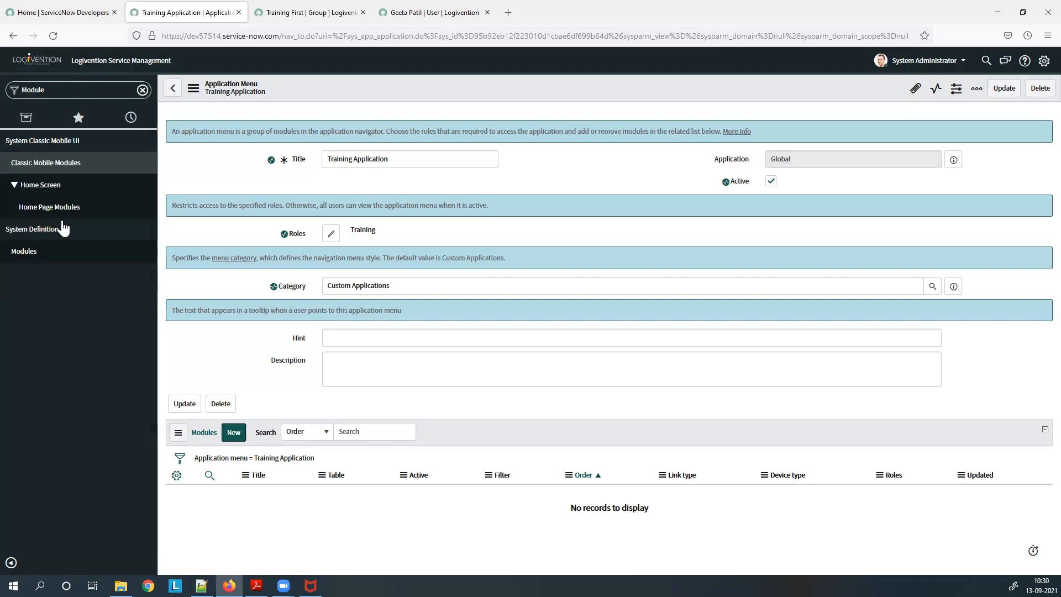
pyautogui.click(37, 259)
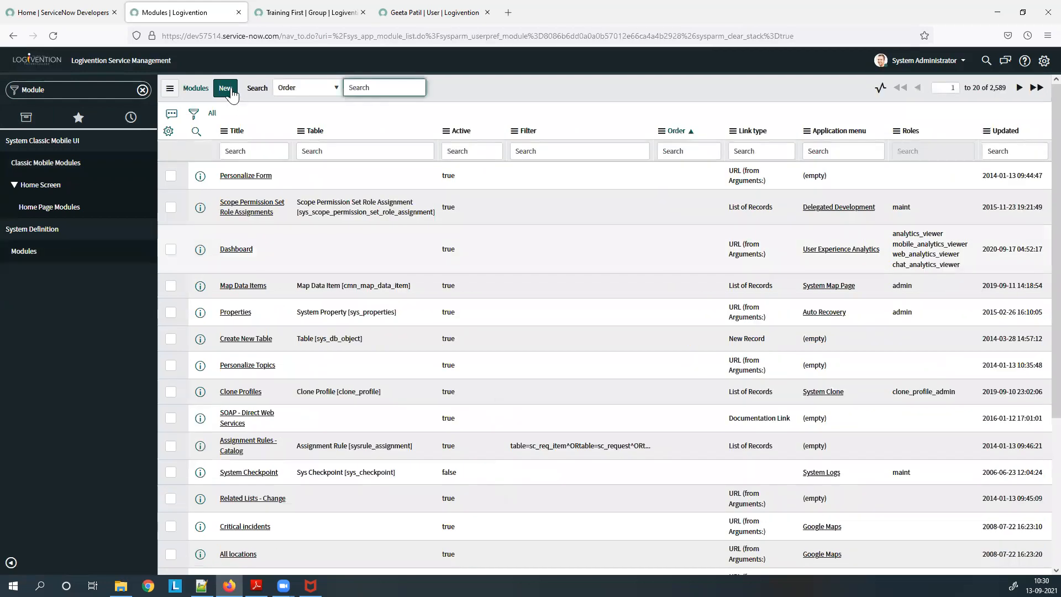
pyautogui.click(231, 93)
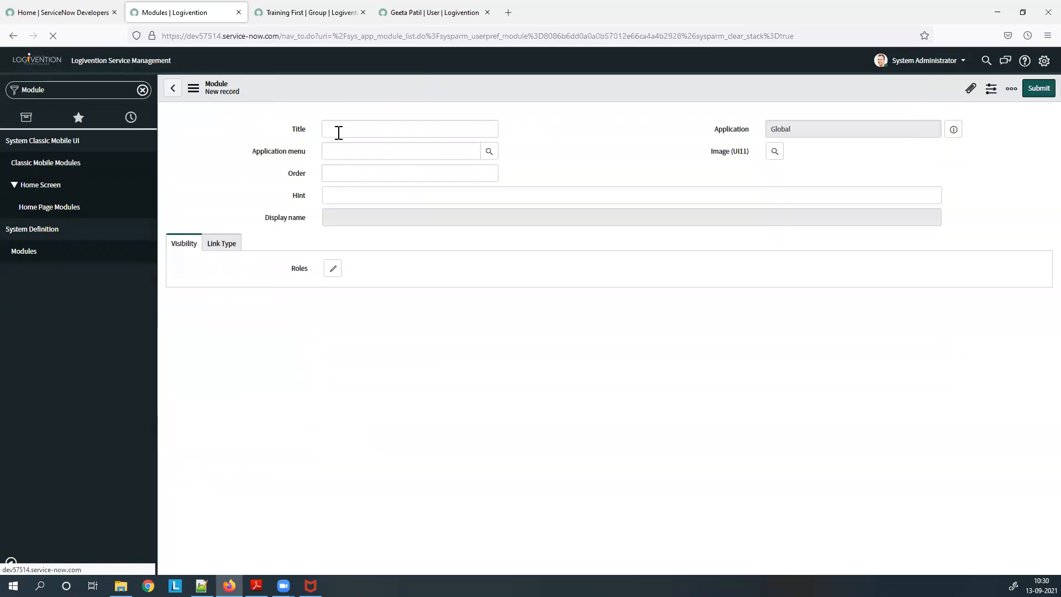
# Title the module 'Training Module' under Training Application with link type URL (from Arguments:).
pyautogui.click(339, 133)
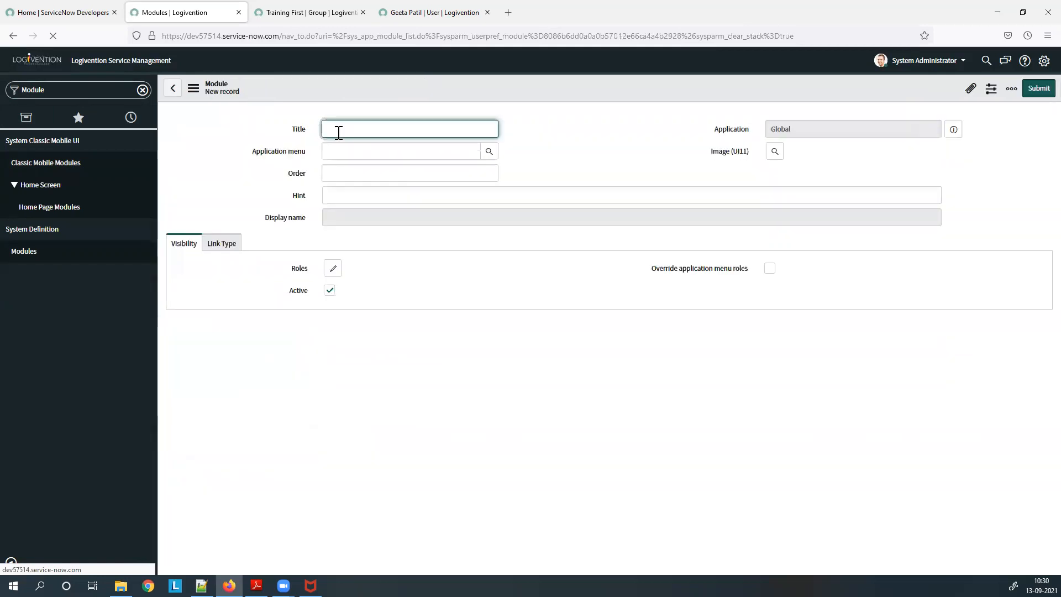
pyautogui.write('Training Module')
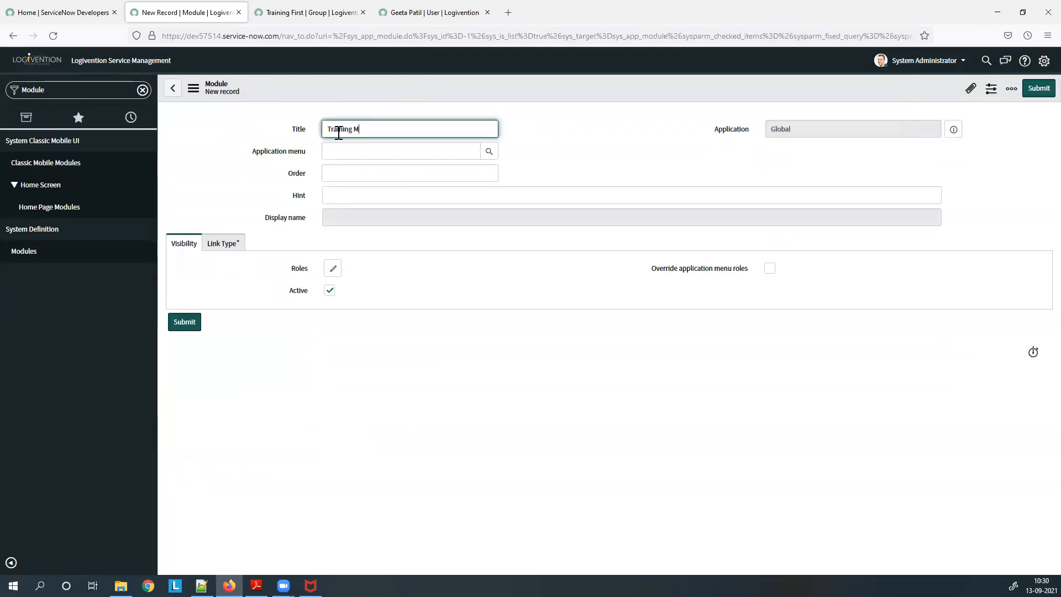
pyautogui.click(367, 152)
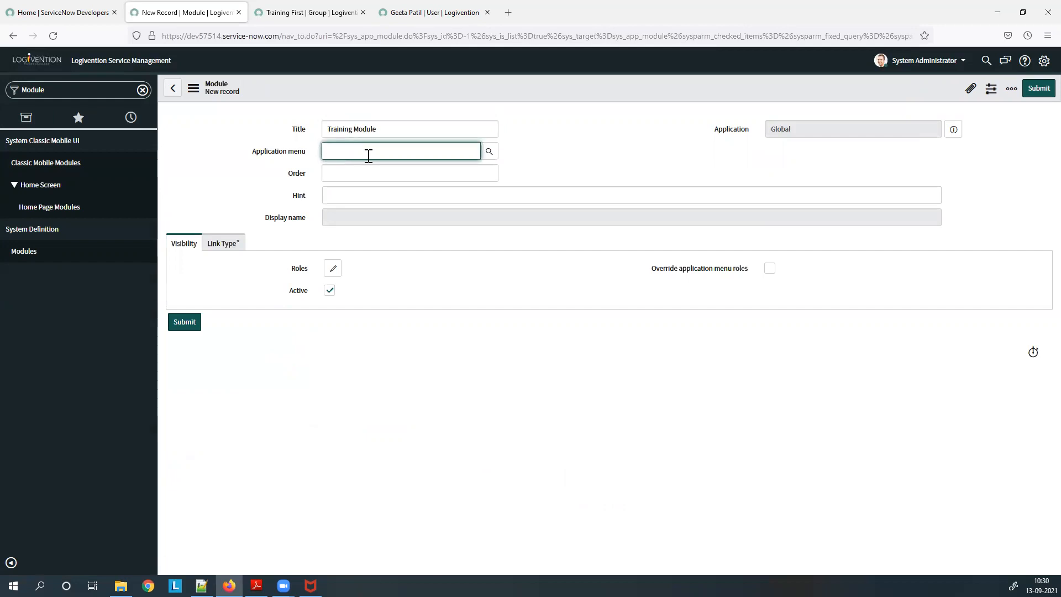
pyautogui.write('Trainin')
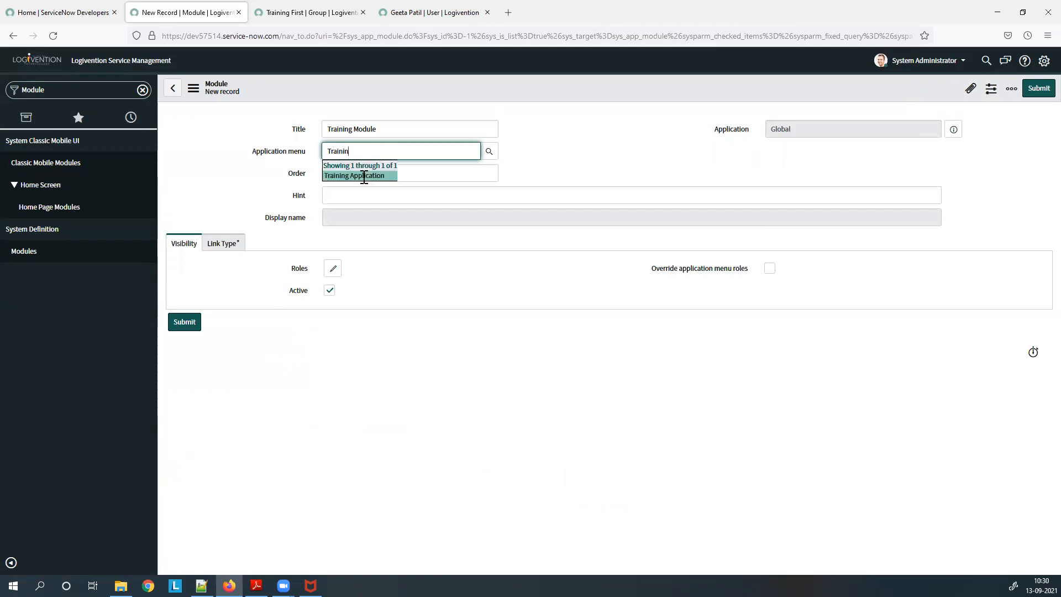
pyautogui.click(368, 182)
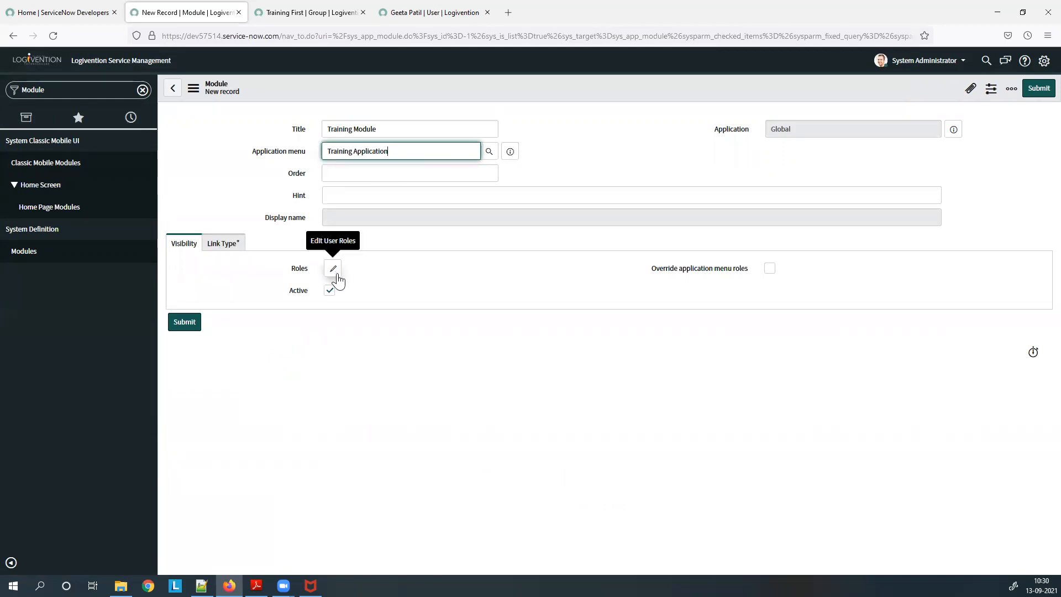
pyautogui.click(234, 245)
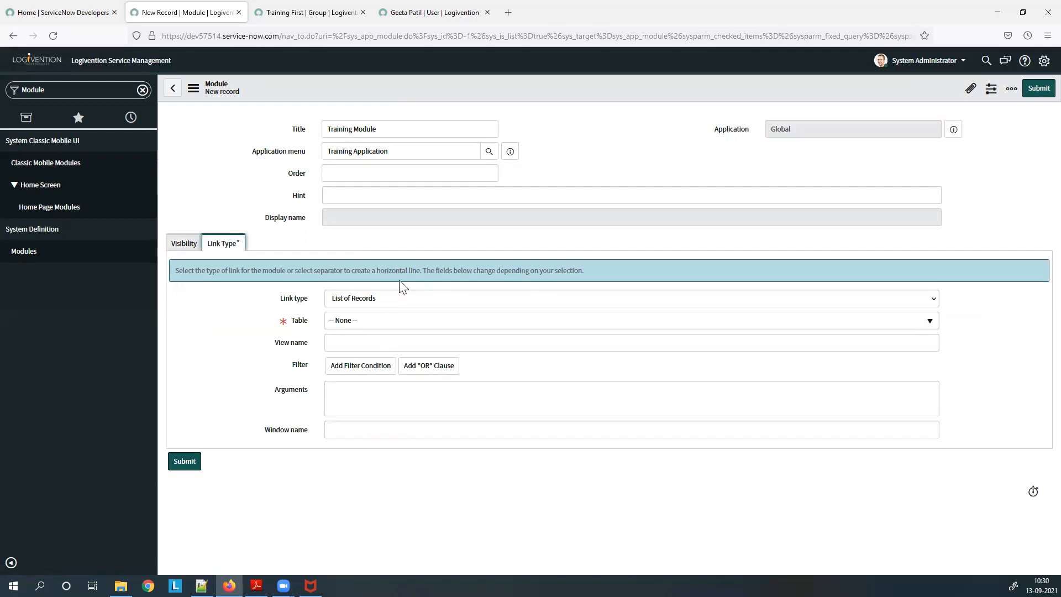
pyautogui.click(378, 304)
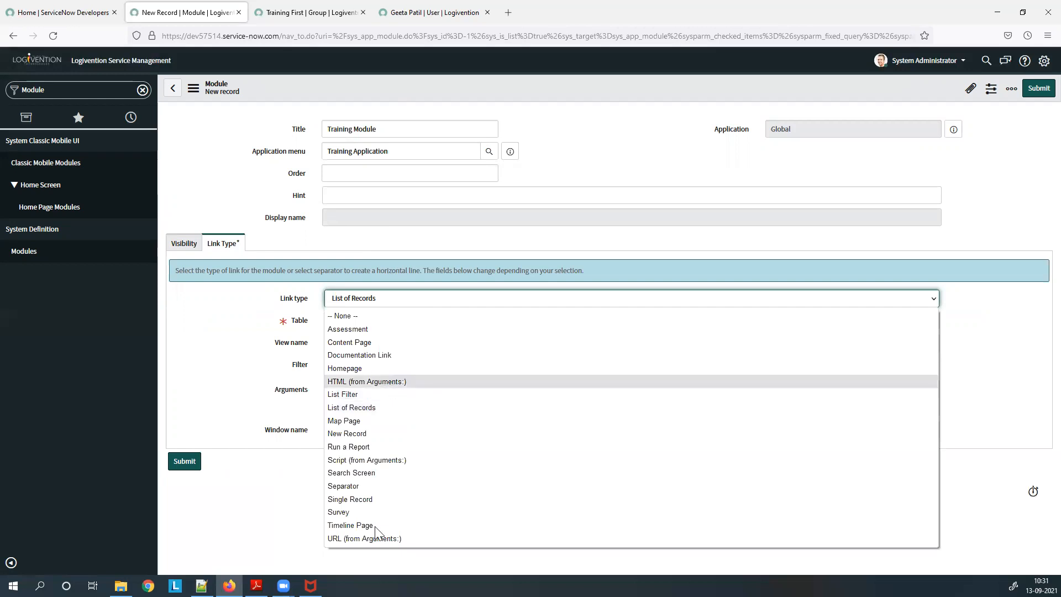
pyautogui.press('Return')
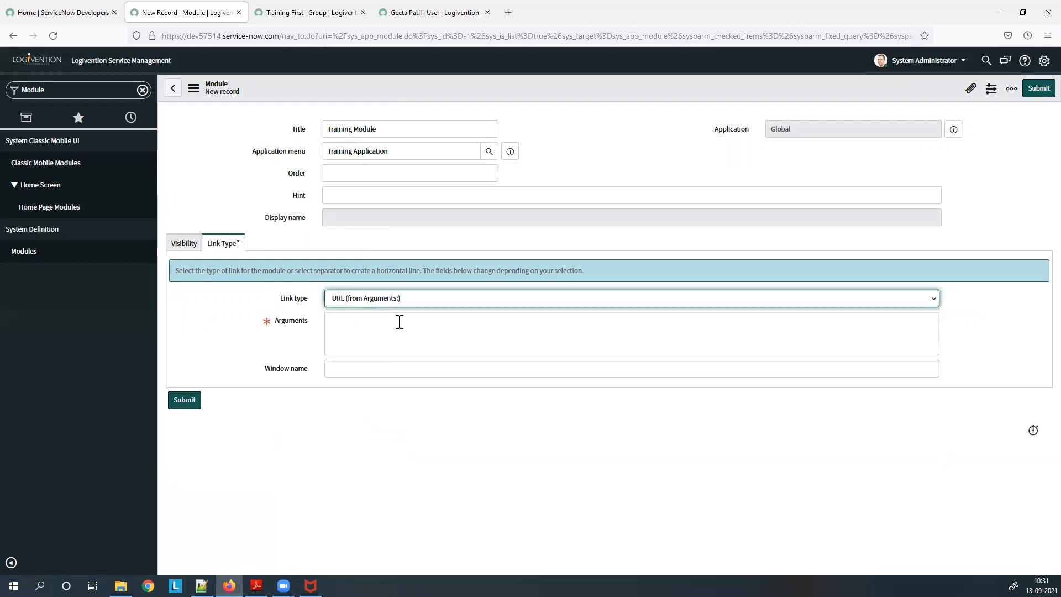
pyautogui.click(419, 338)
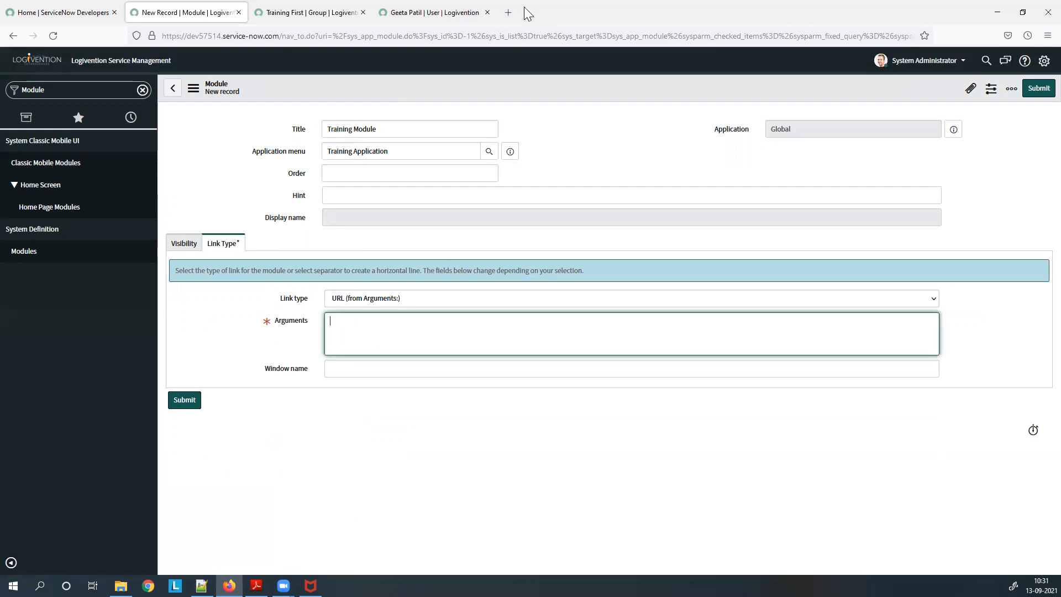
# Load shalamaster.com in a new browser tab to grab its address.
pyautogui.hotkey('ctrl', 't')
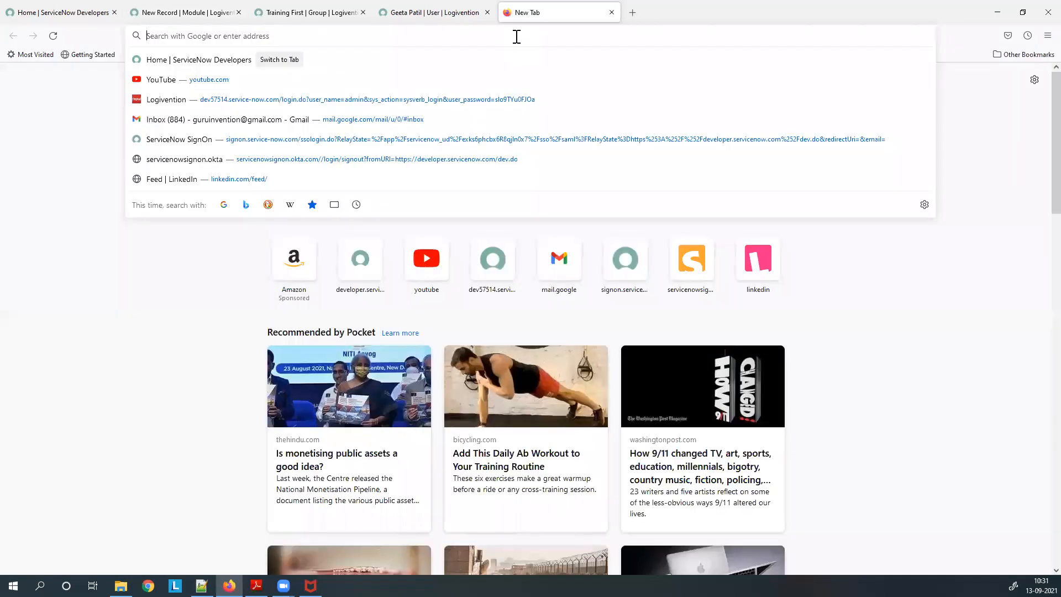
pyautogui.write('shalamaster.com')
pyautogui.press('Return')
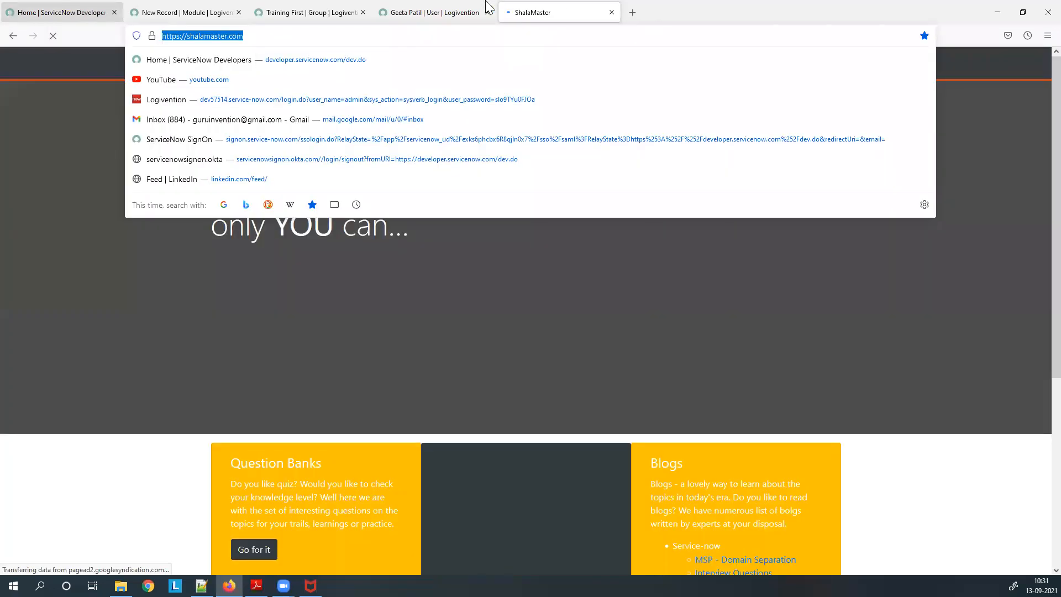
pyautogui.click(474, 10)
pyautogui.click(221, 5)
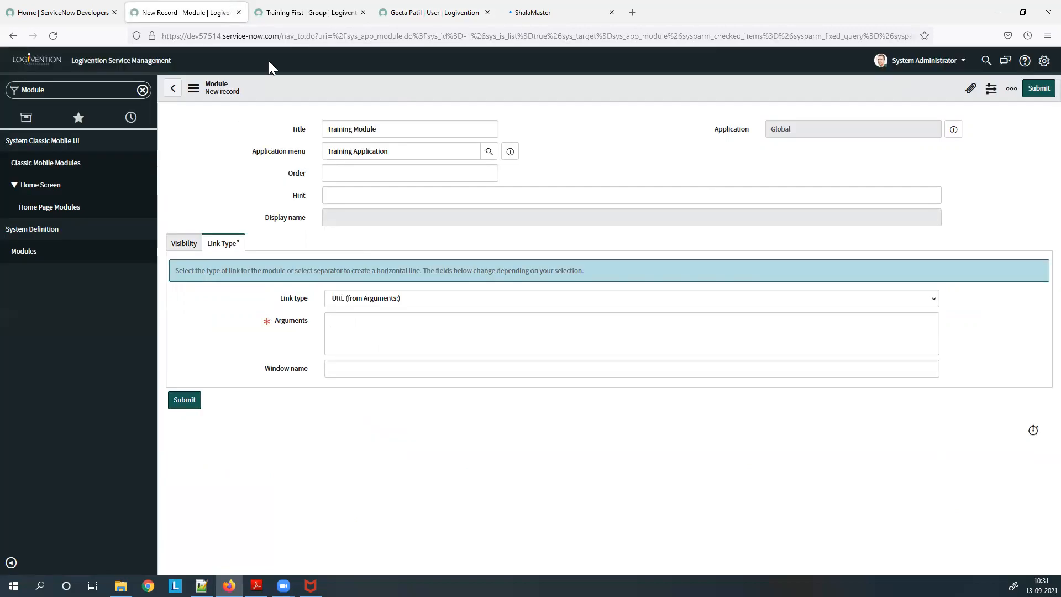
pyautogui.click(390, 326)
pyautogui.write('https://shalamaster.com/')
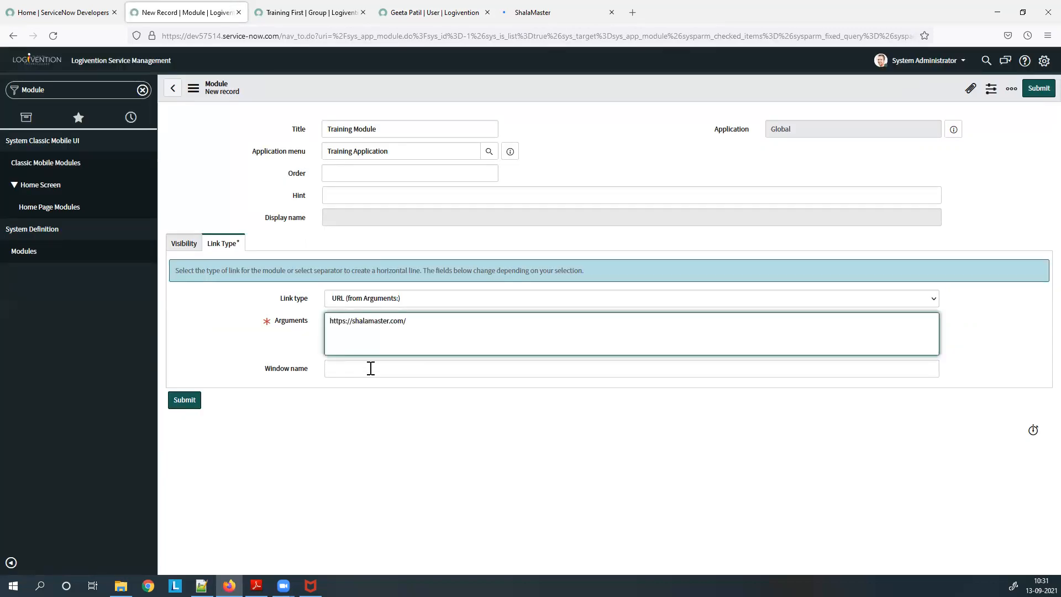
pyautogui.click(371, 368)
pyautogui.write('_')
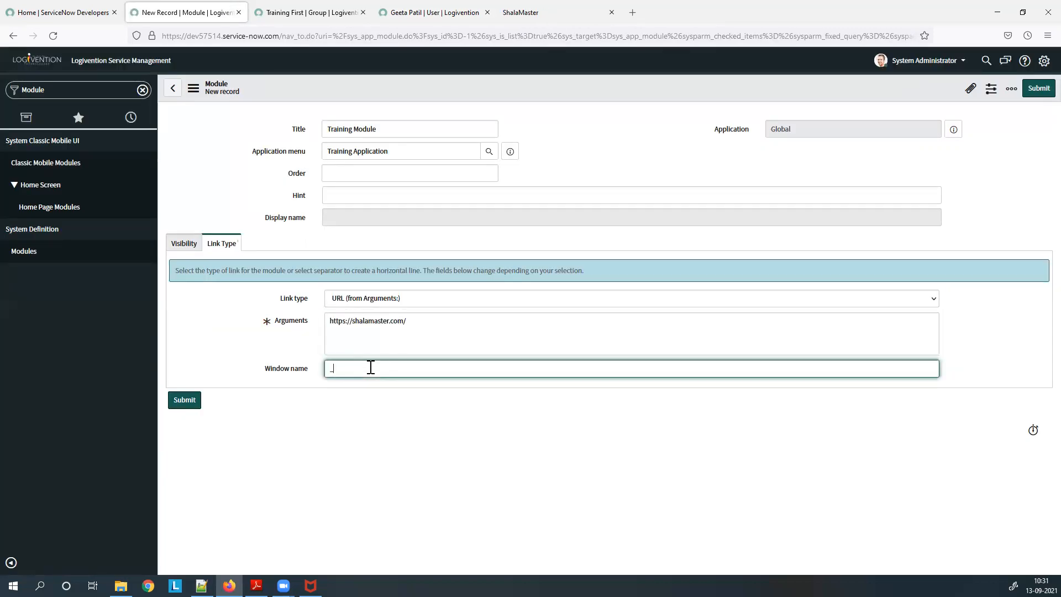
pyautogui.write('bank')
pyautogui.click(1033, 90)
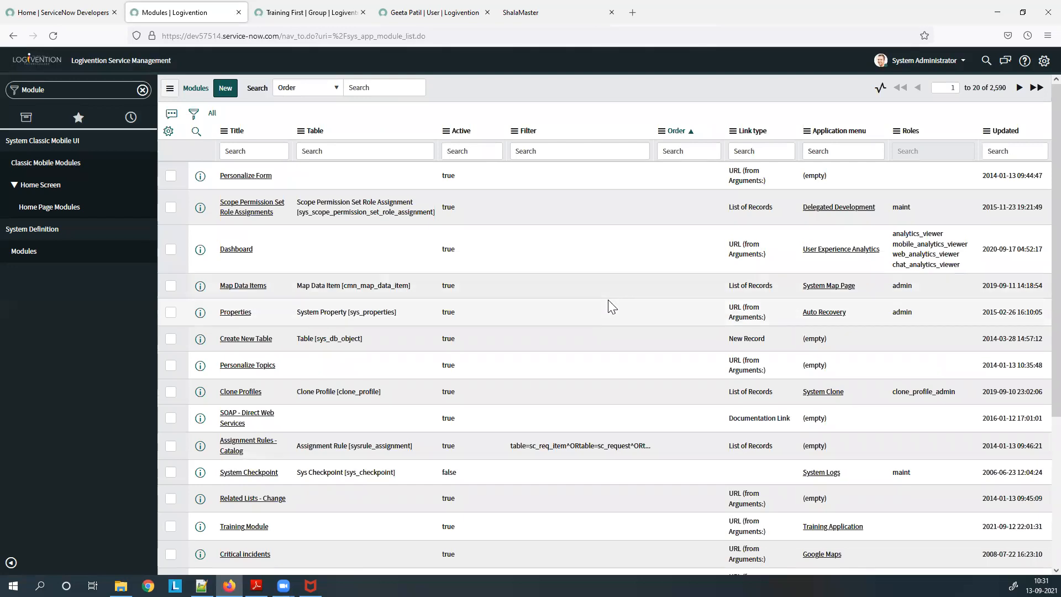
# Filter by 'Training', confirm Training Module opens shalamaster.com, then close both extra tabs.
pyautogui.click(69, 92)
pyautogui.write('Traini')
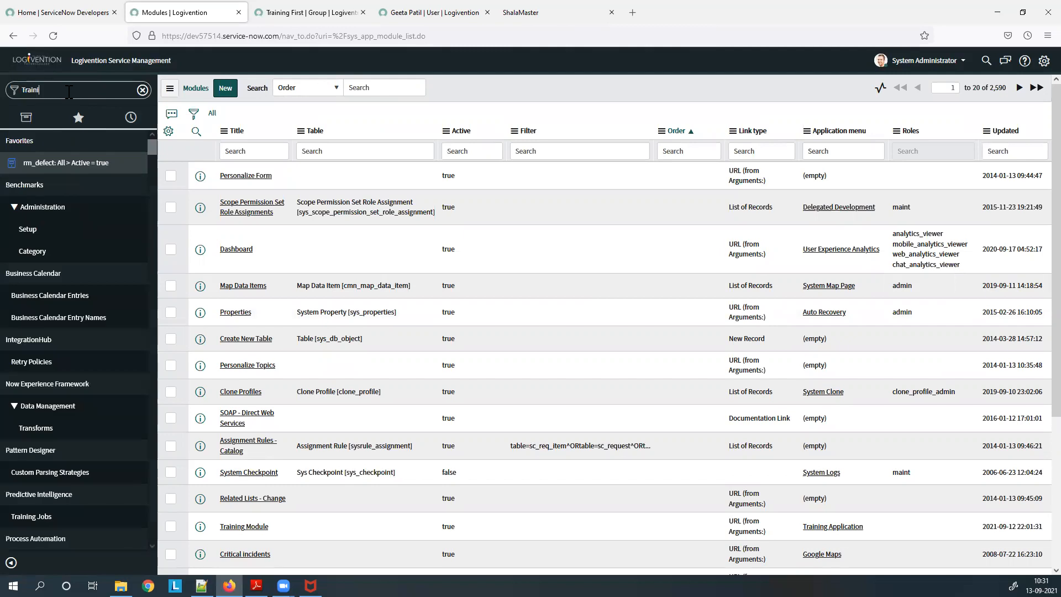
pyautogui.write('ng')
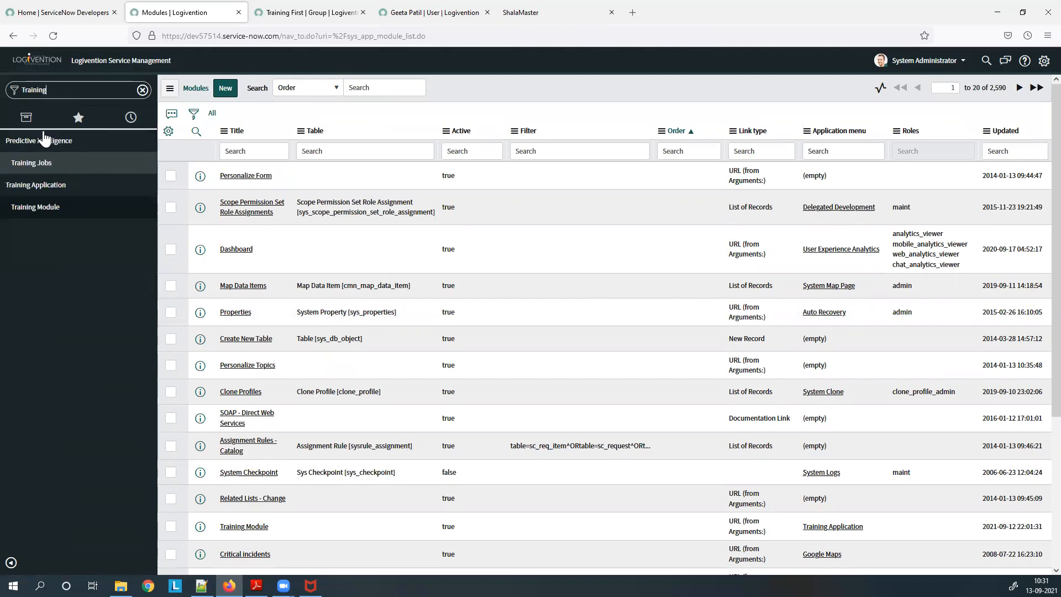
pyautogui.click(54, 213)
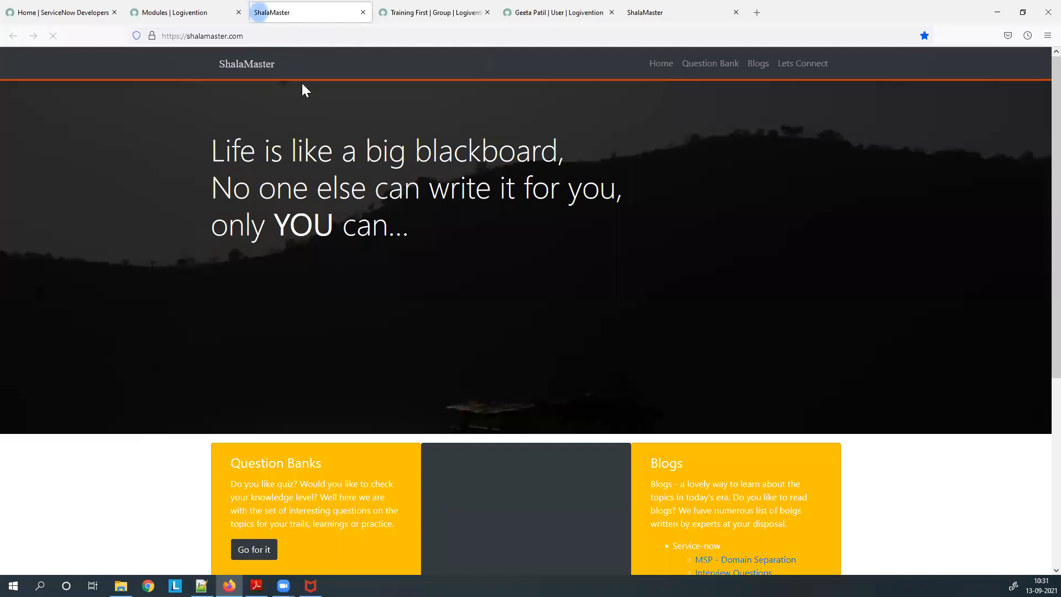
pyautogui.click(363, 12)
pyautogui.click(363, 12)
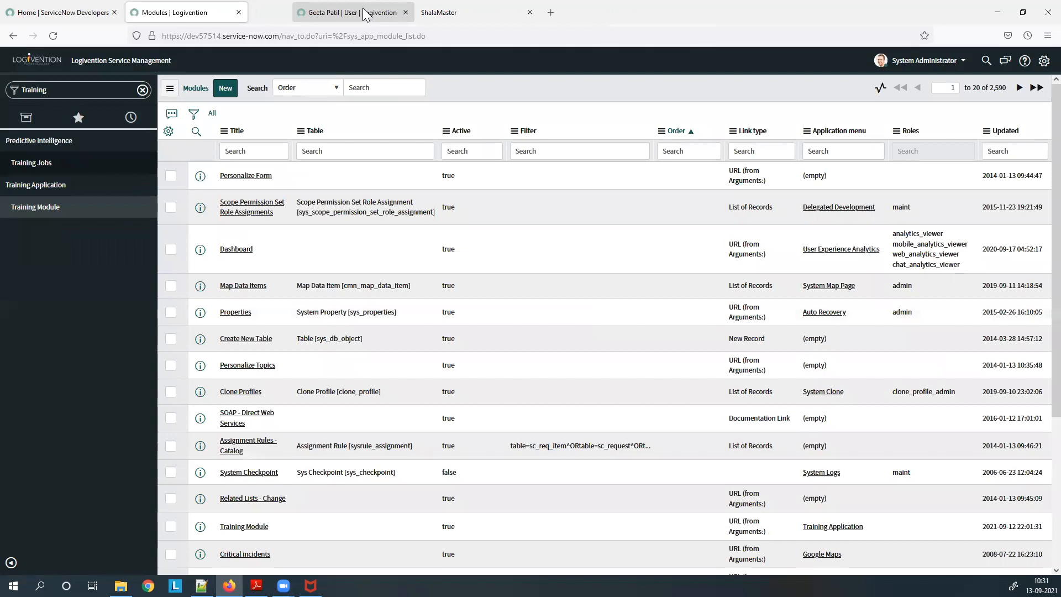
pyautogui.click(363, 12)
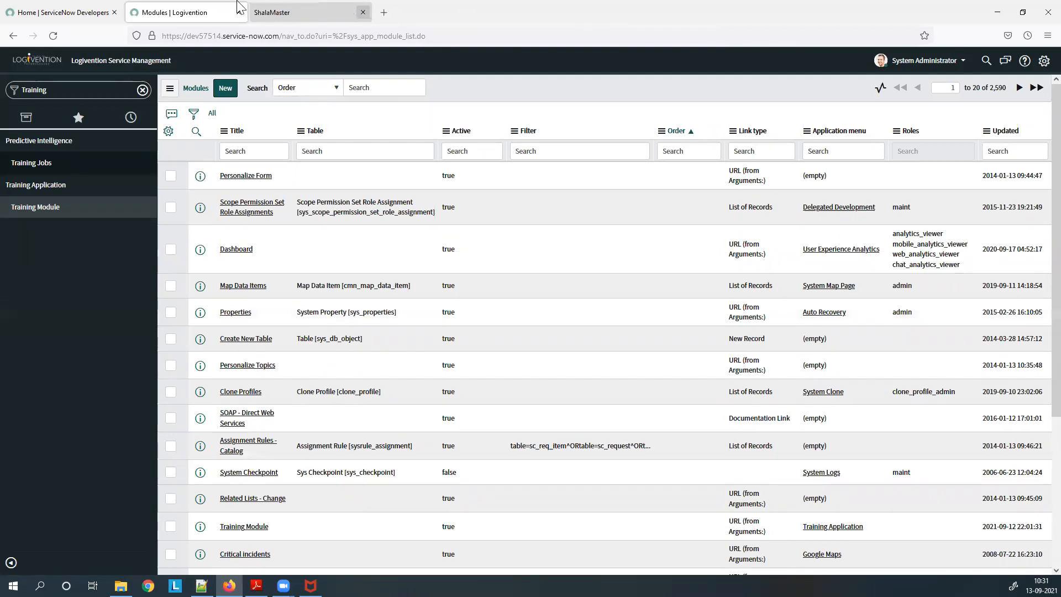
# Try navigator searches 'project' and 'change', then settle on 'Storie' to show Agile Development > Stories.
pyautogui.click(81, 90)
pyautogui.write('project')
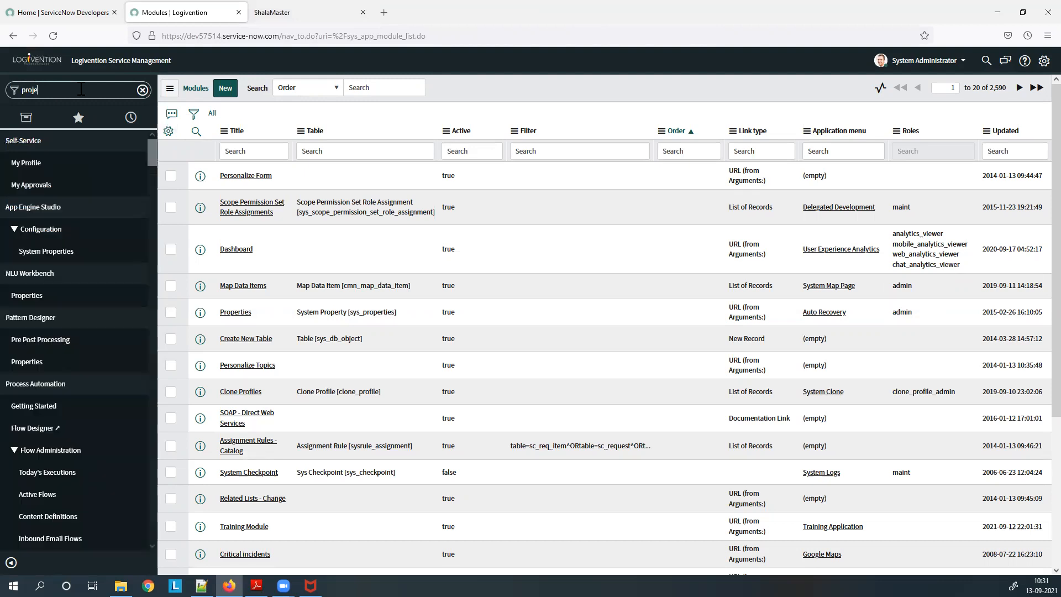
pyautogui.press('BackSpace')
pyautogui.press('BackSpace')
pyautogui.press('BackSpace')
pyautogui.press('BackSpace')
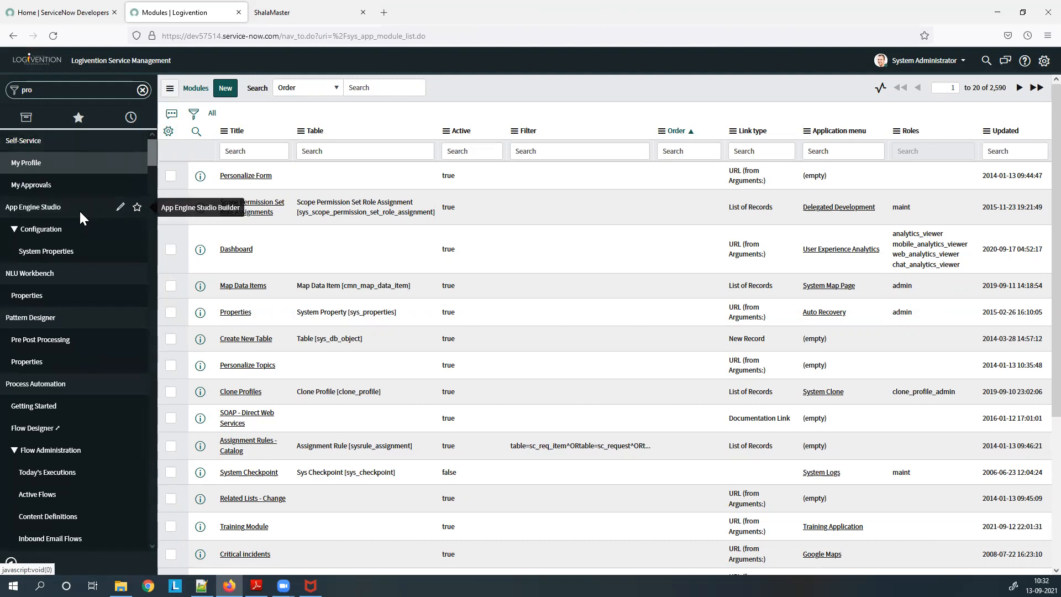
pyautogui.write('j')
pyautogui.press('BackSpace')
pyautogui.press('BackSpace')
pyautogui.press('BackSpace')
pyautogui.press('BackSpace')
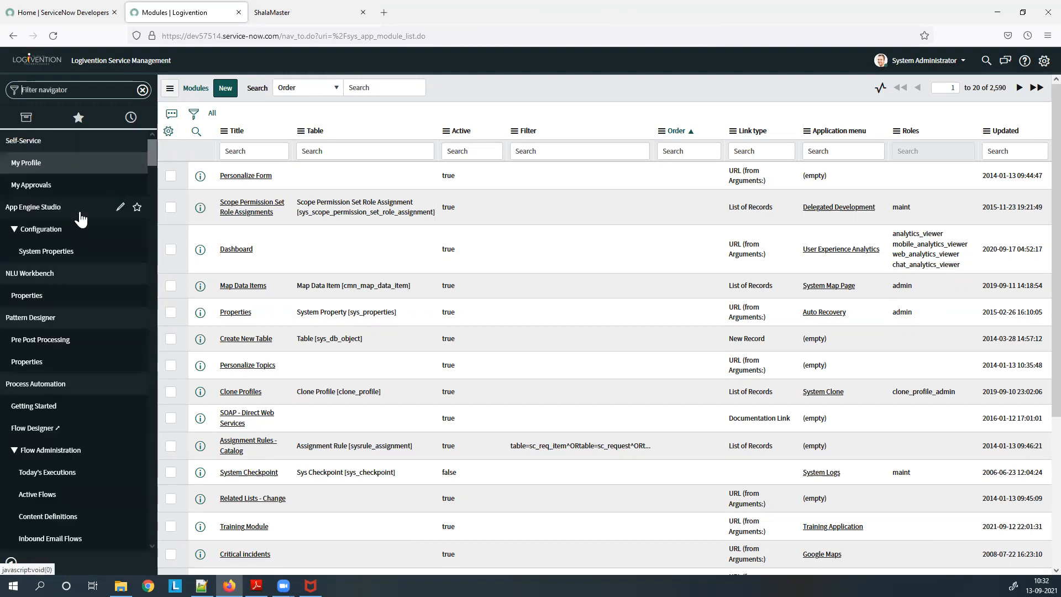
pyautogui.write('change')
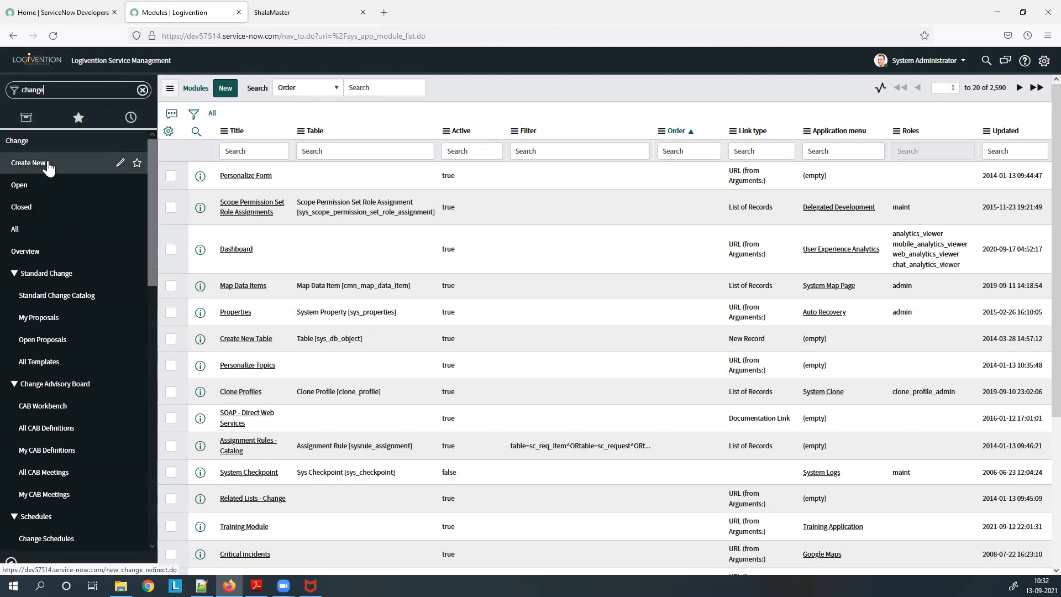
pyautogui.moveTo(67, 87); pyautogui.dragTo(9, 91)
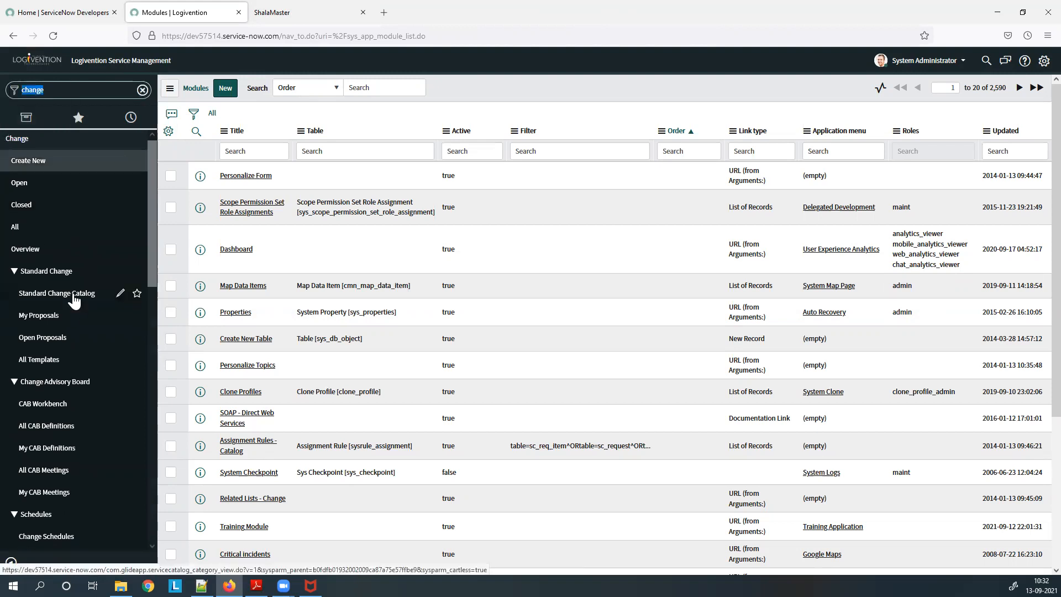
pyautogui.scroll(-5, 75, 293)
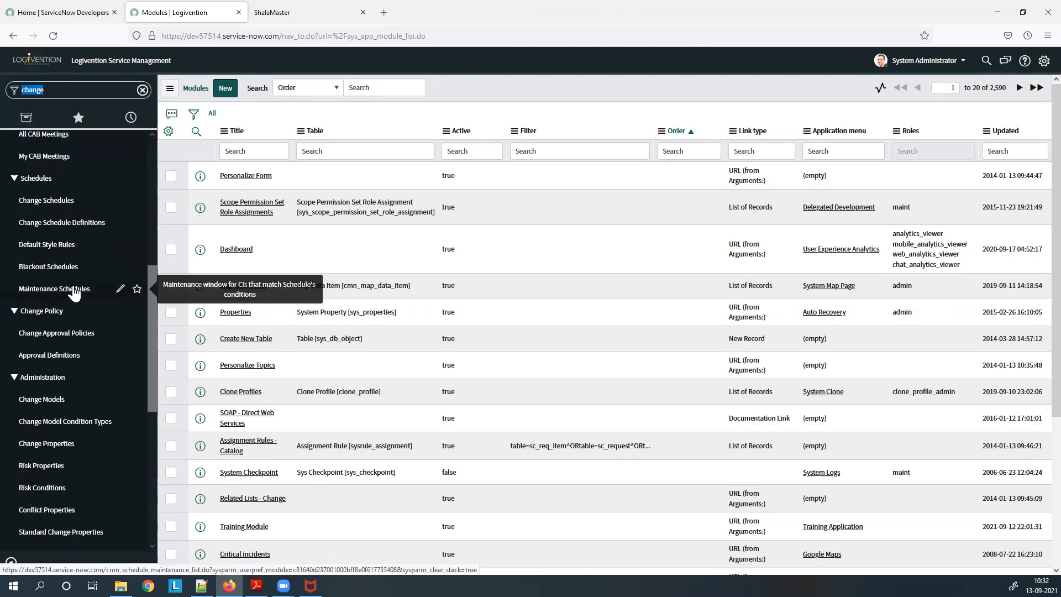
pyautogui.write('Storie')
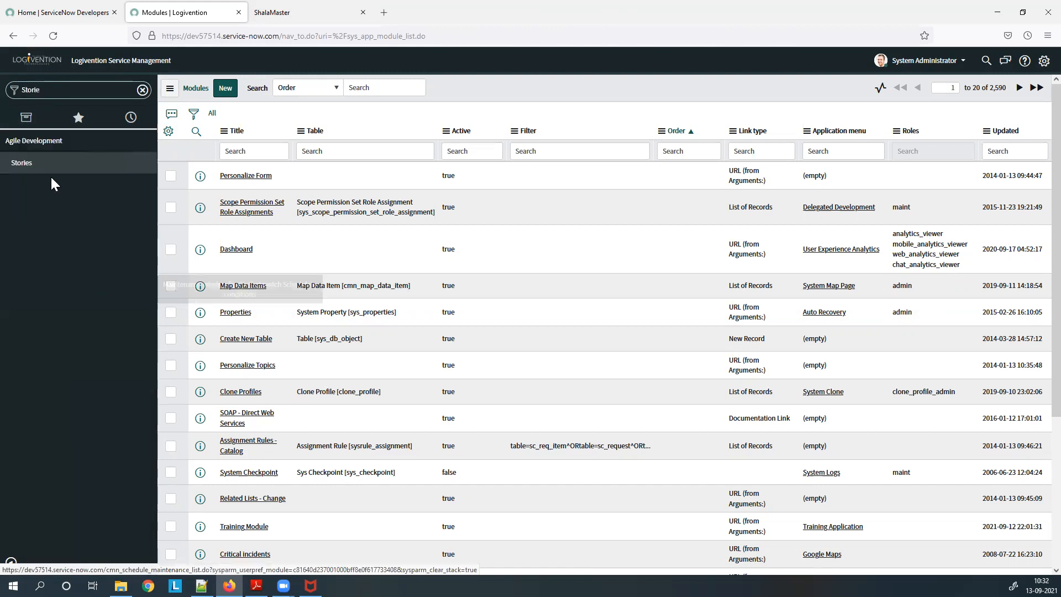